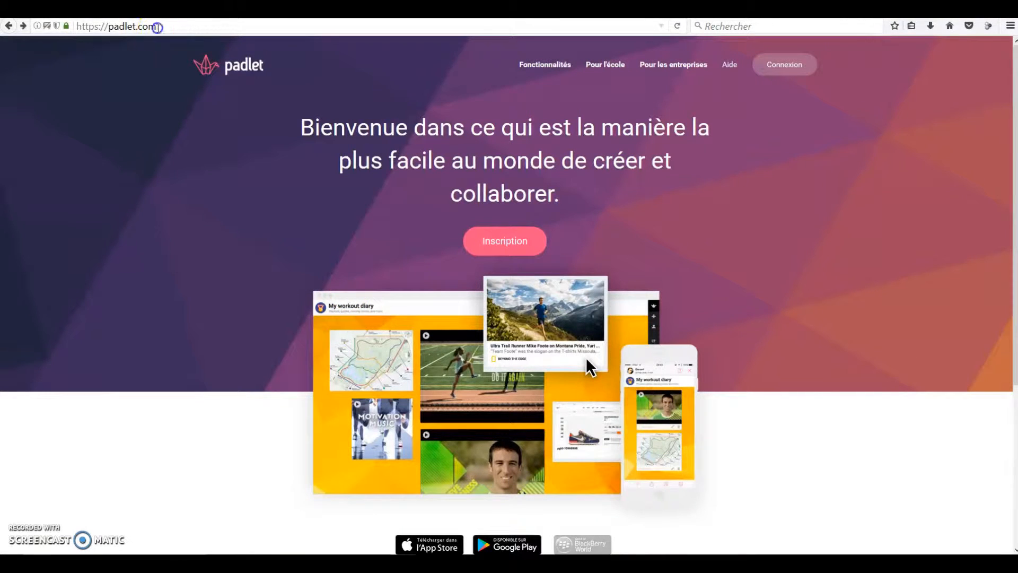
Step: Start the registration for a new Padlet account using a Google account
click(158, 27)
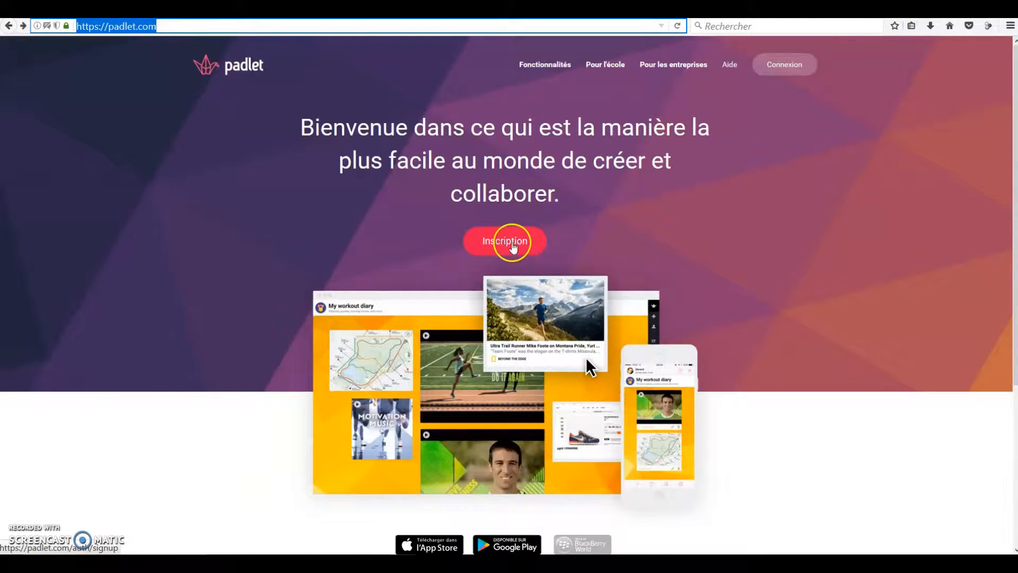
click(510, 242)
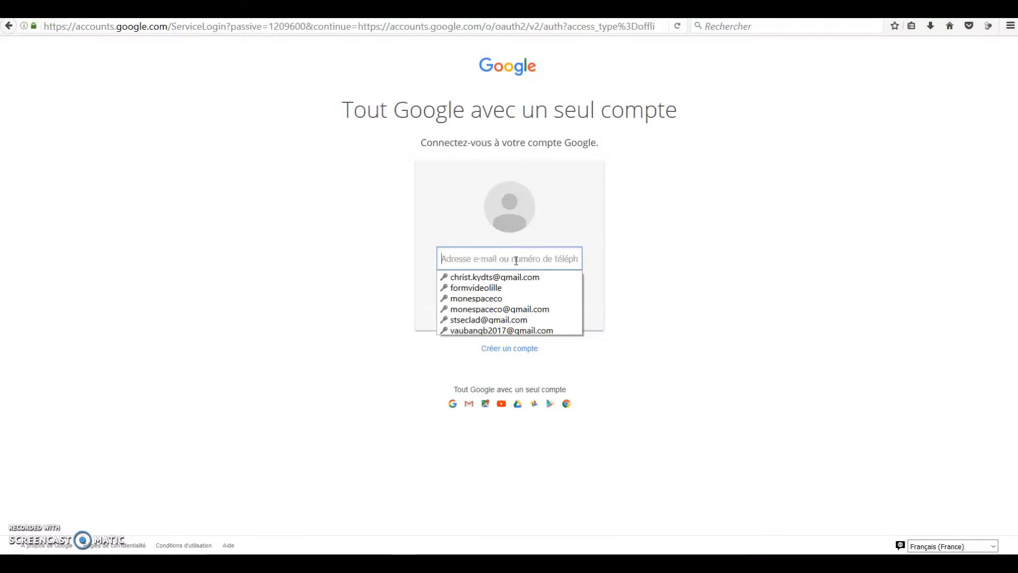
click(515, 248)
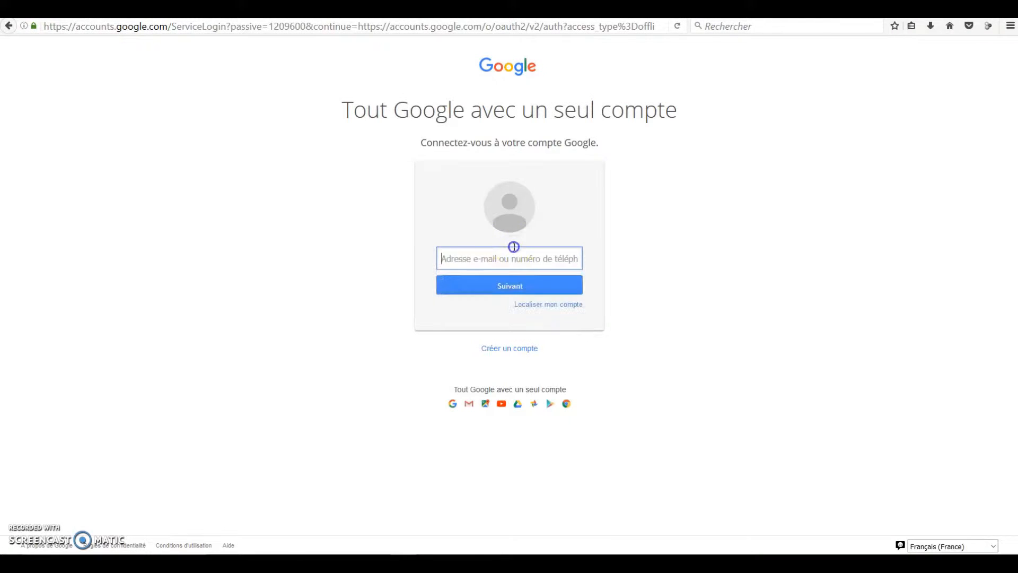
Step: Enter the Google account's e-mail address and continue to the password entry
click(514, 256)
click(514, 255)
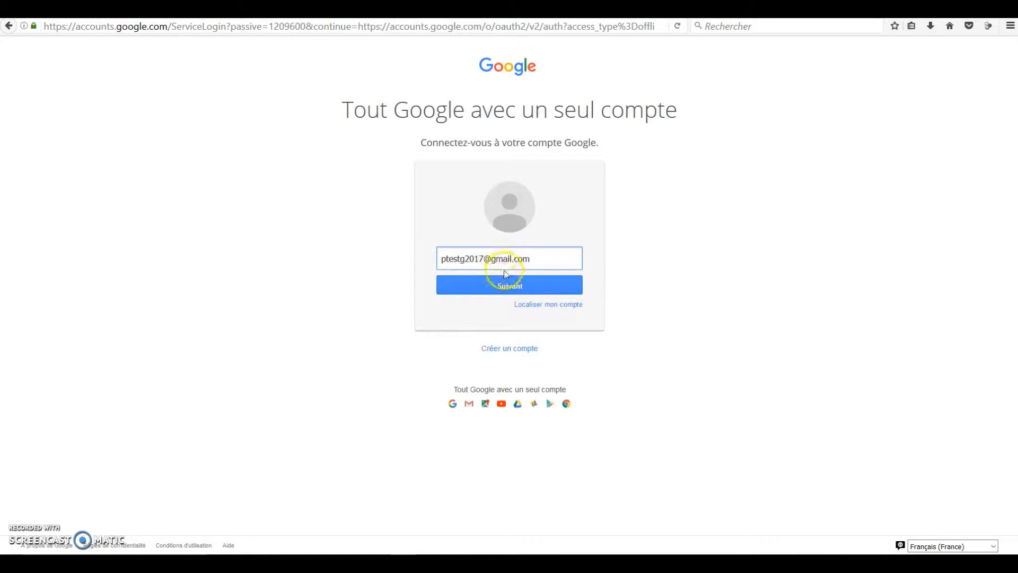
click(505, 275)
click(511, 279)
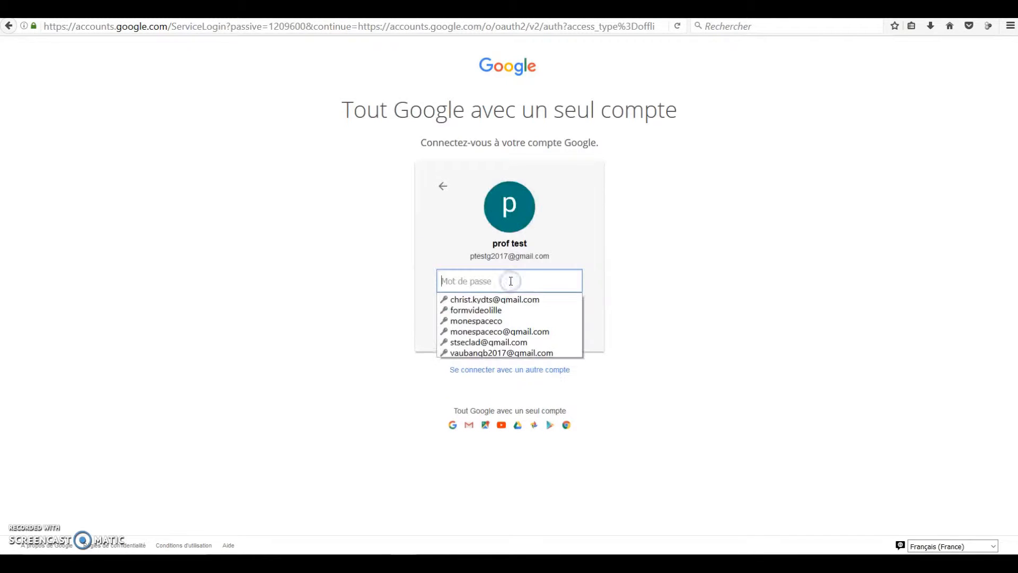
Step: Sign in with the account password without staying connected, and authorize Padlet to access the Google profile and e-mail
click(483, 281)
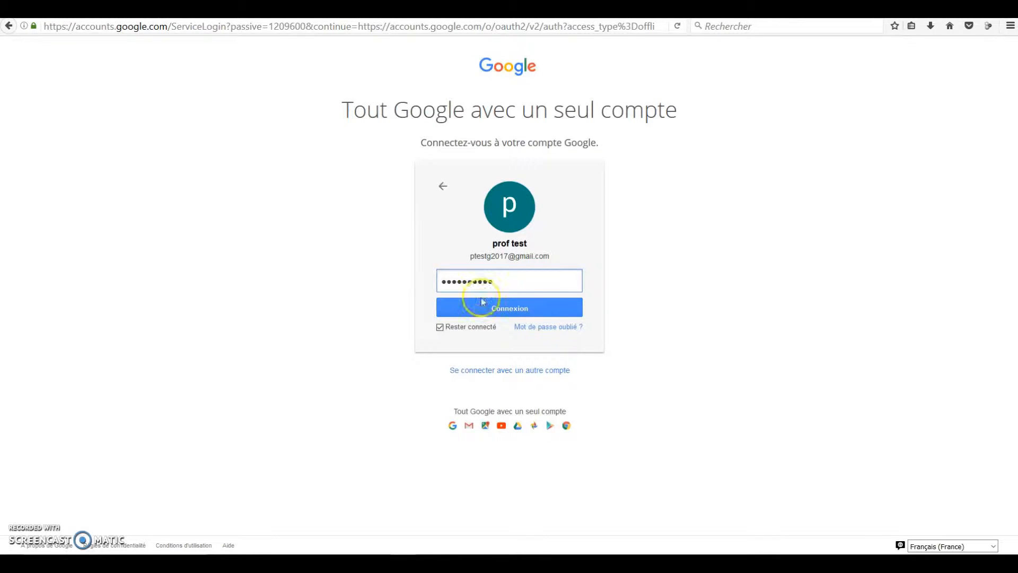
click(470, 325)
click(514, 307)
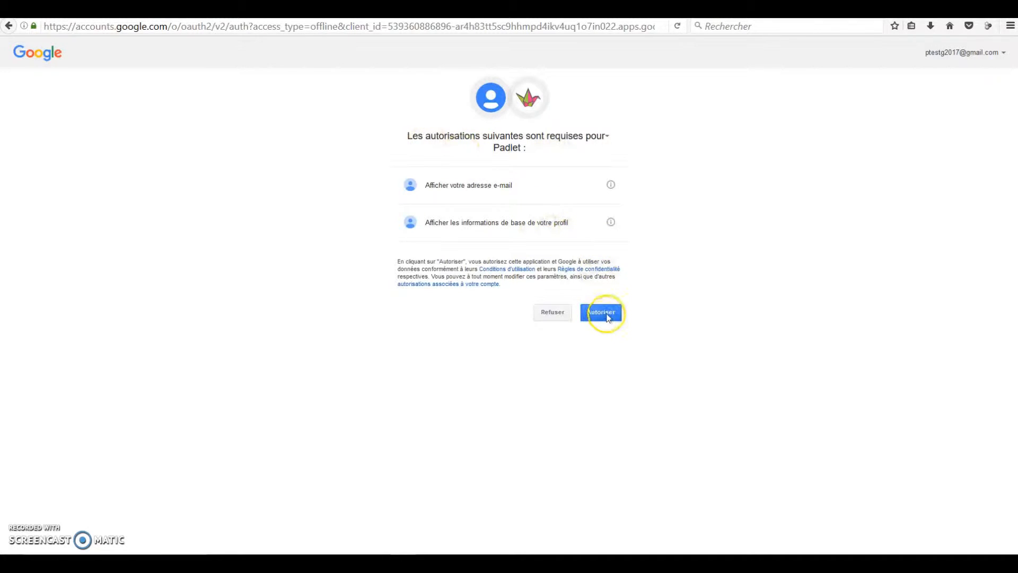
click(606, 313)
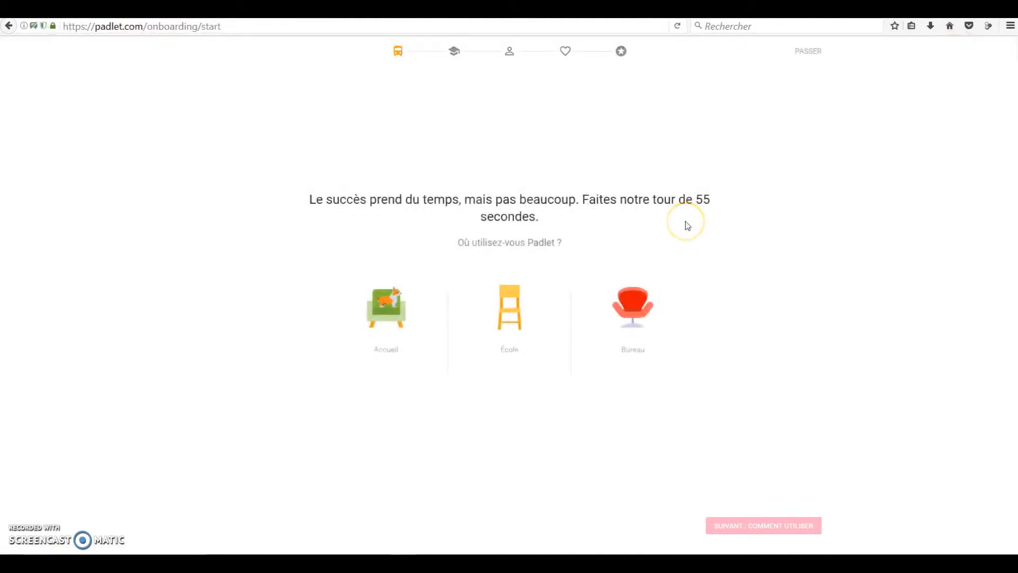
Step: Skip the introductory tour and postpone the premium upgrade to reach the dashboard
click(806, 53)
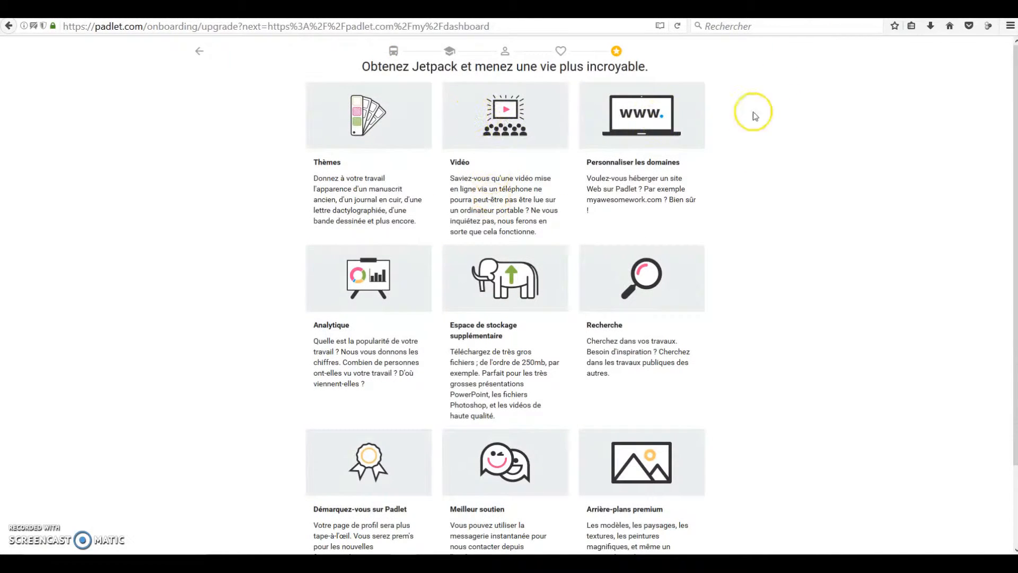
scroll(684, 487, down, 3)
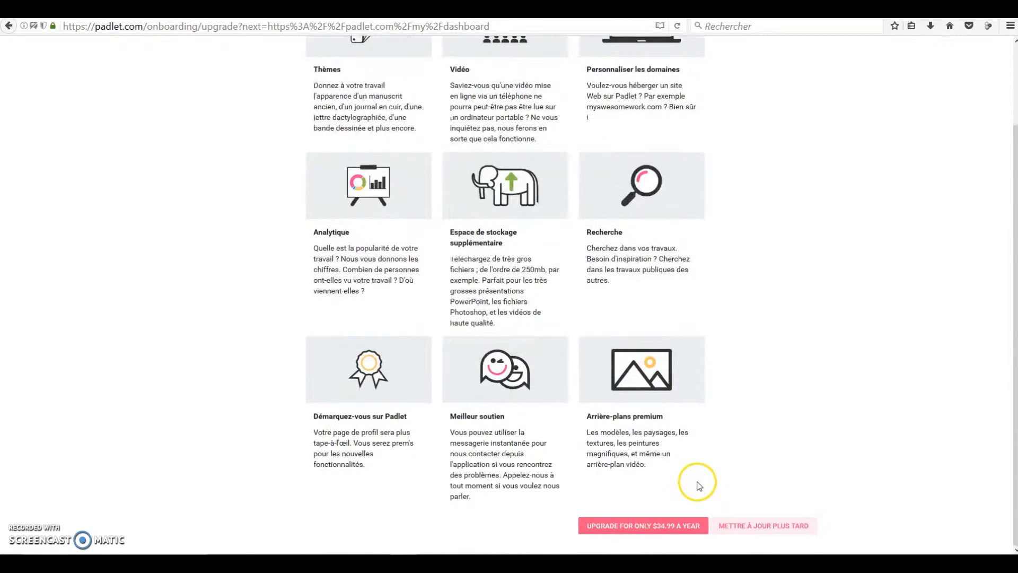
click(745, 526)
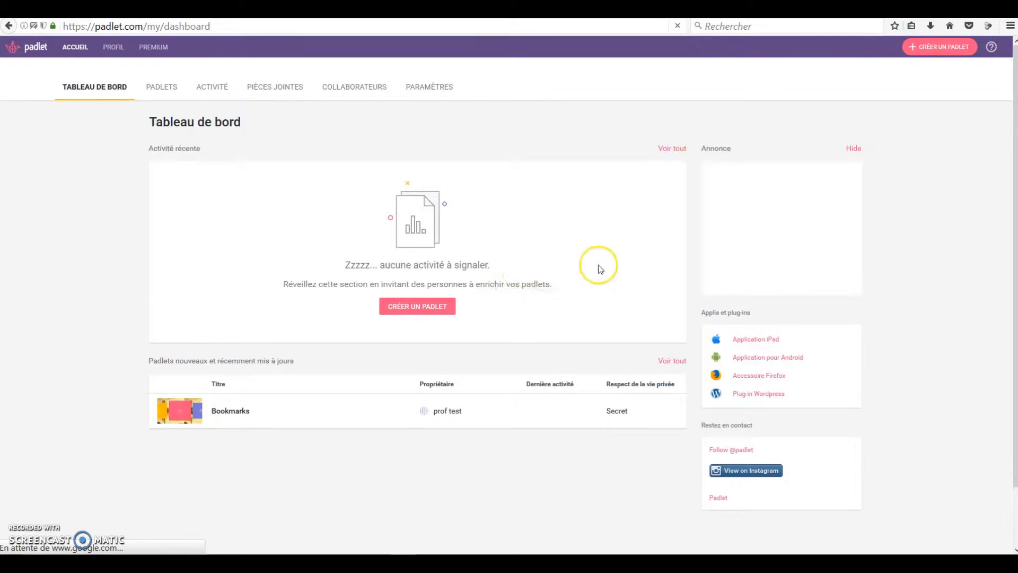
Step: Look through the account's padlets, activity, attachments and collaborators pages
click(164, 89)
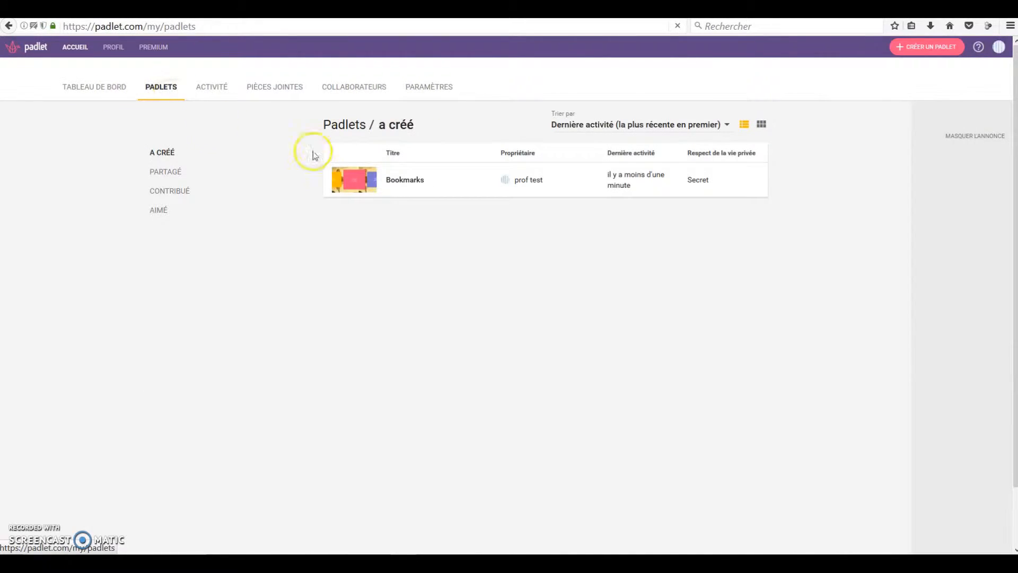
click(208, 89)
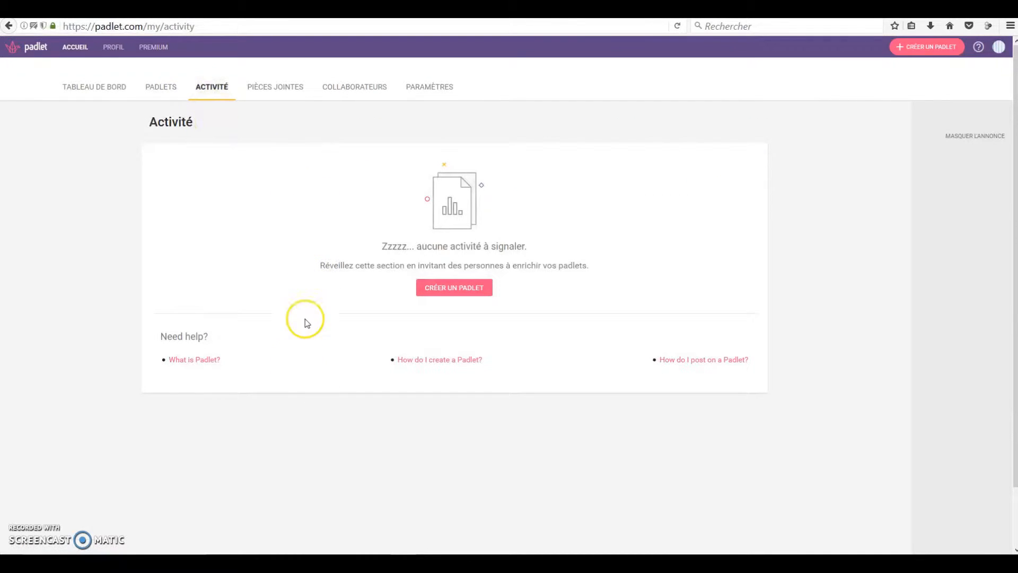
click(277, 88)
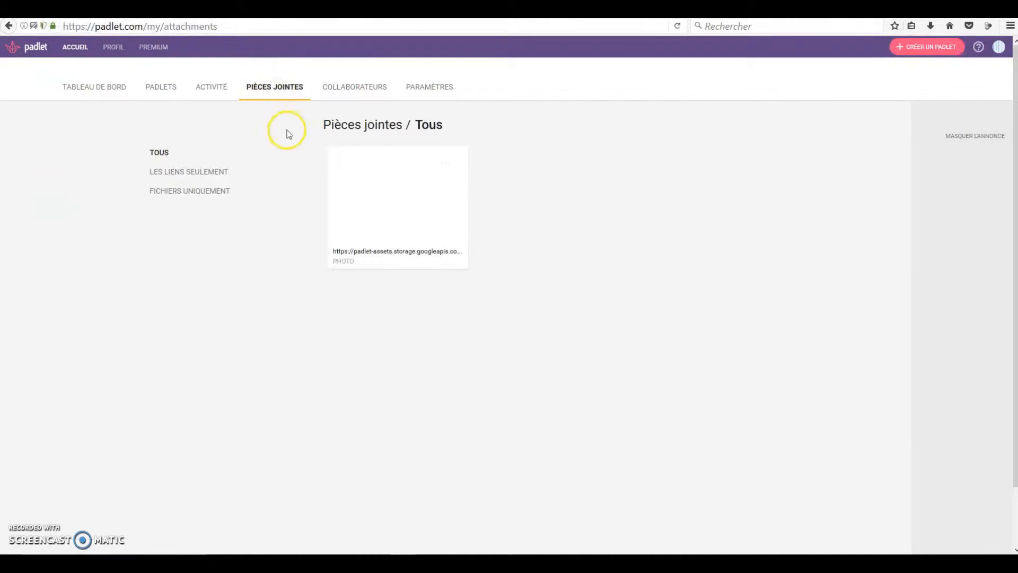
click(343, 94)
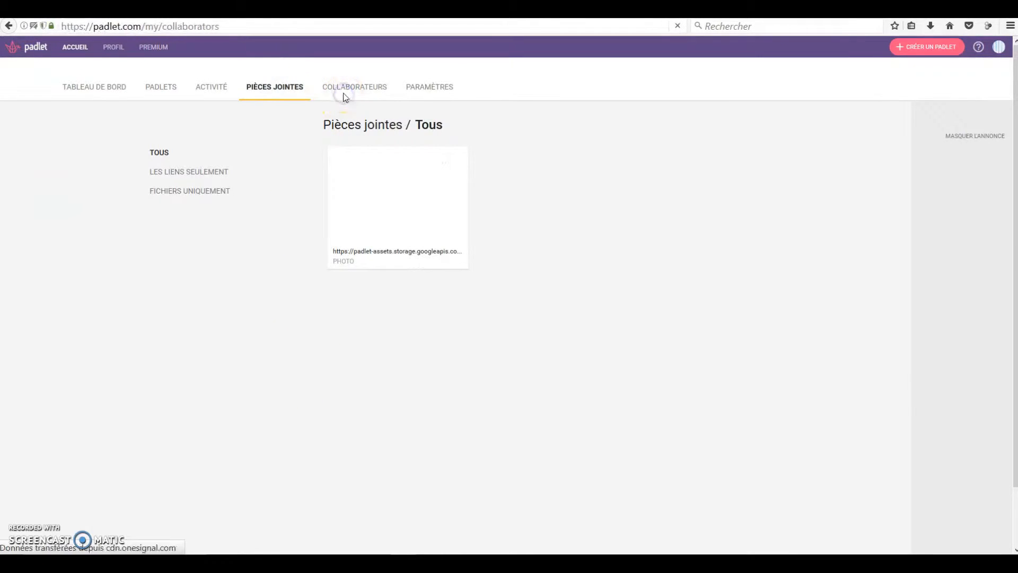
Step: Mark the account as a teacher (Enseignant) in the basic account settings and save the update
click(428, 91)
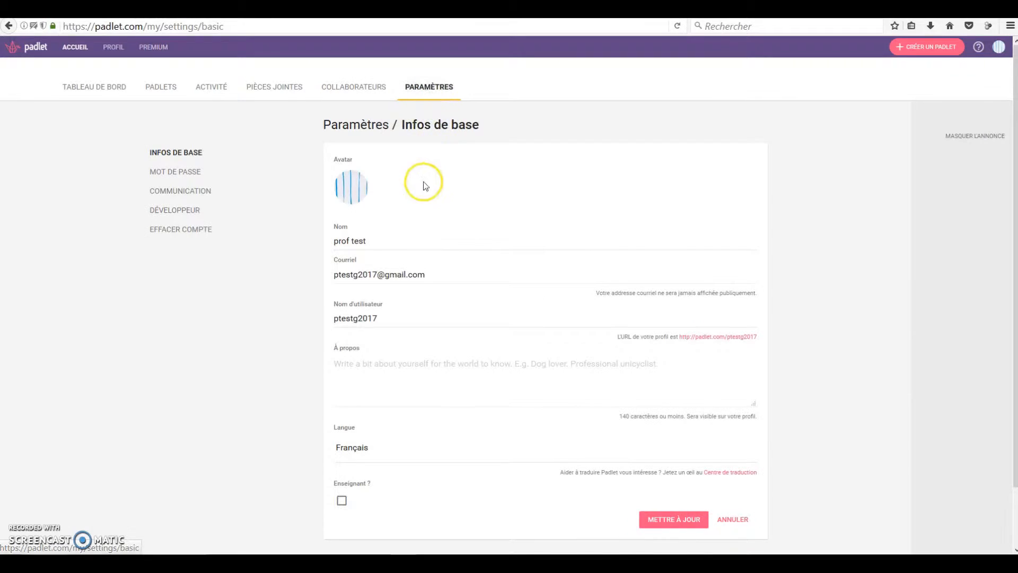
scroll(417, 238, down, 2)
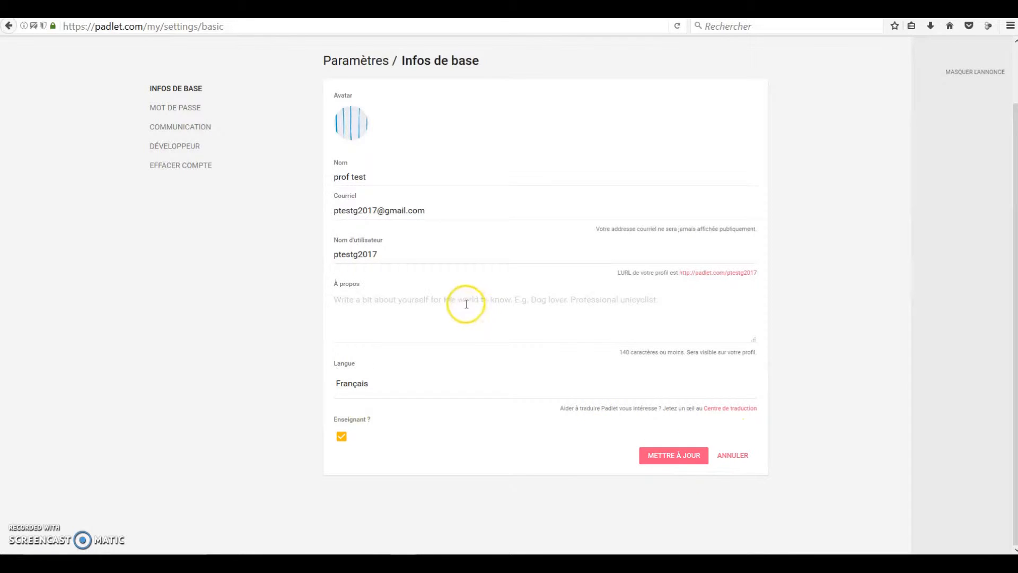
click(662, 456)
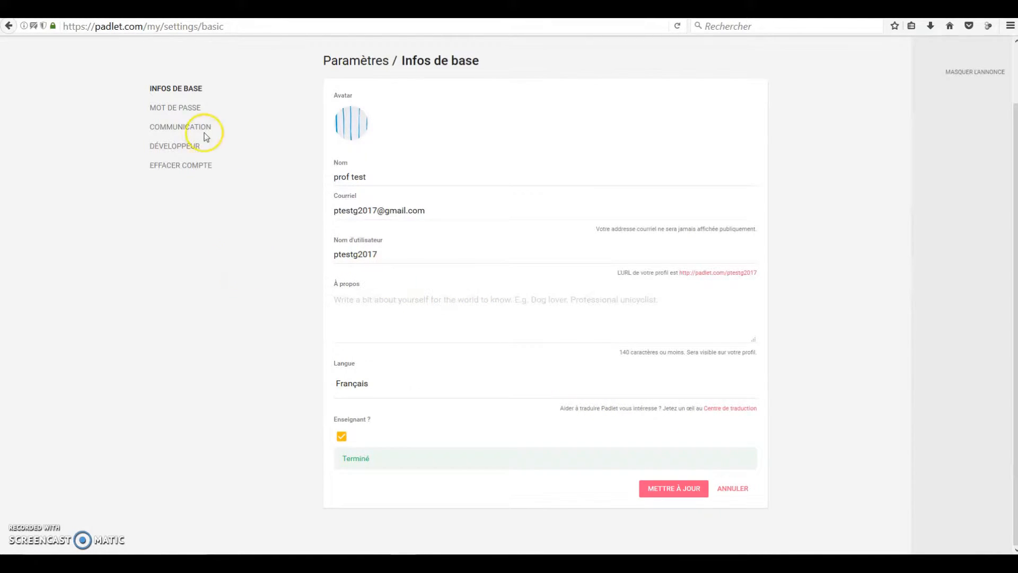
Step: Examine the password, communication, developer and account deletion settings
scroll(201, 135, up, 2)
click(185, 174)
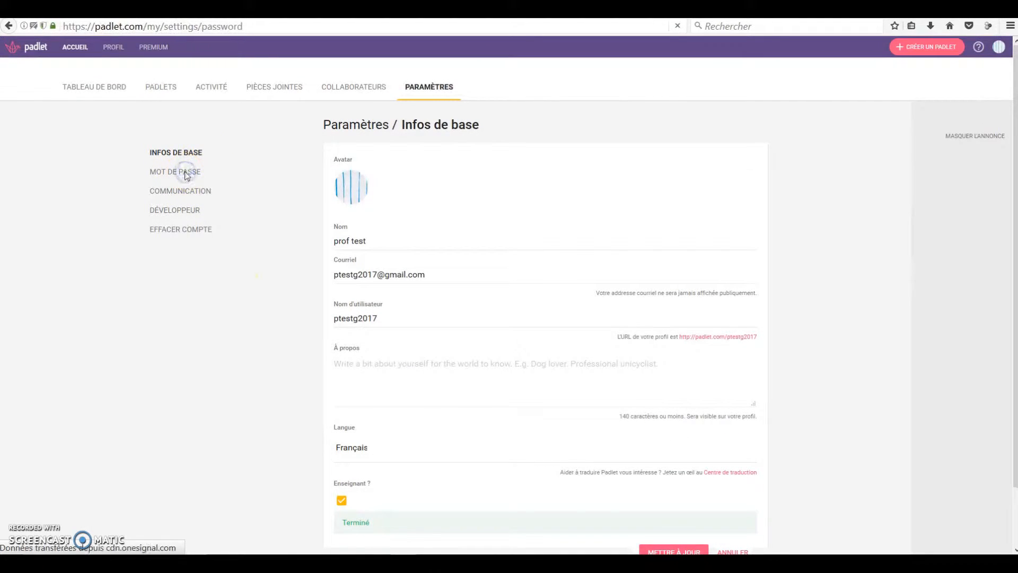
click(201, 192)
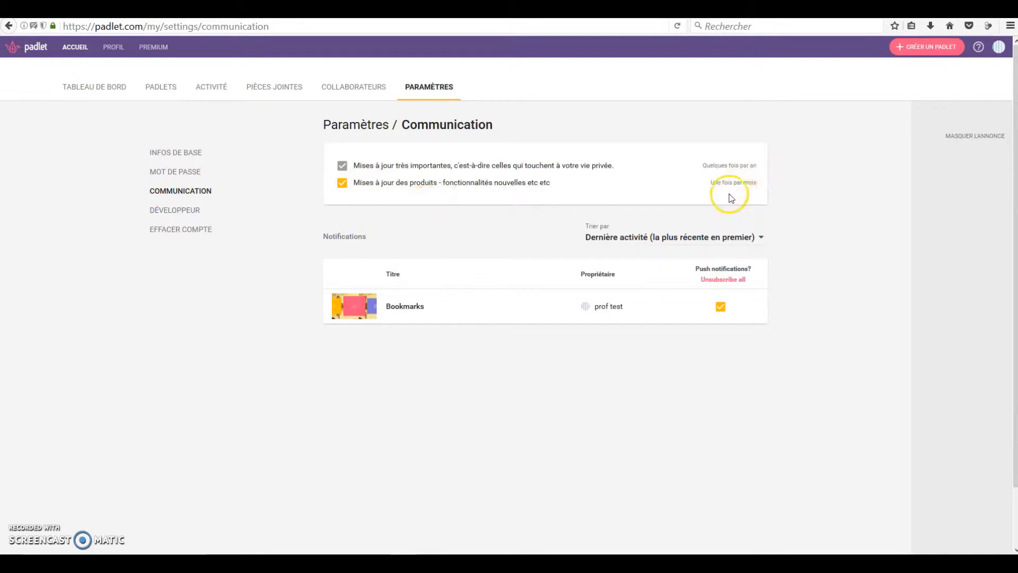
click(186, 211)
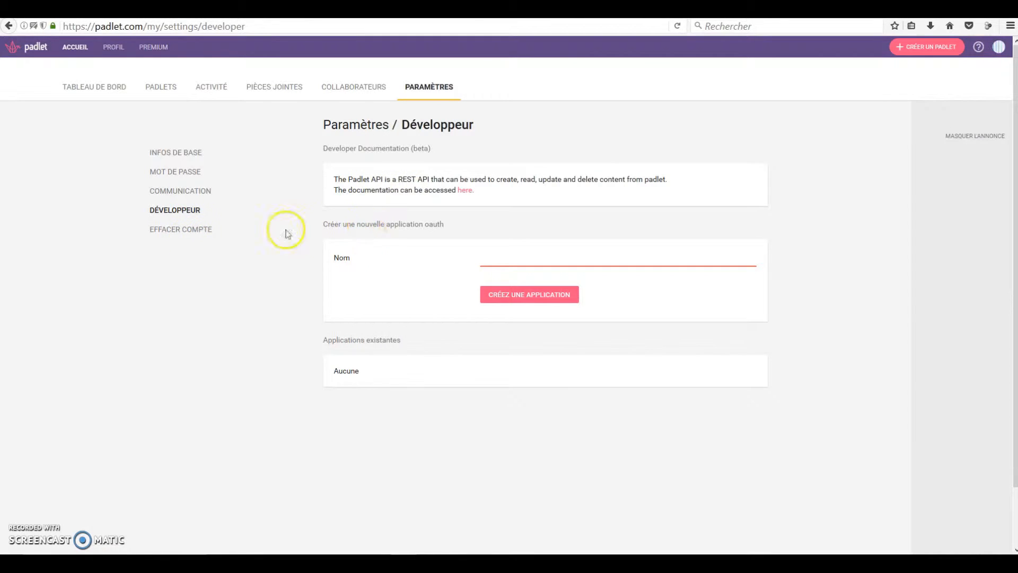
click(166, 228)
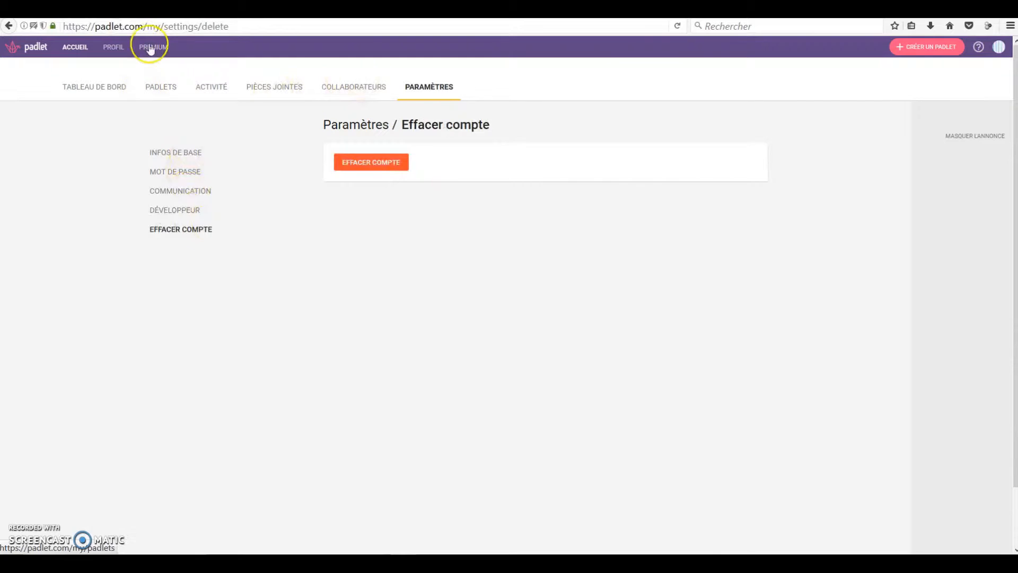
Step: Return to the list of own padlets and create a new padlet
click(160, 87)
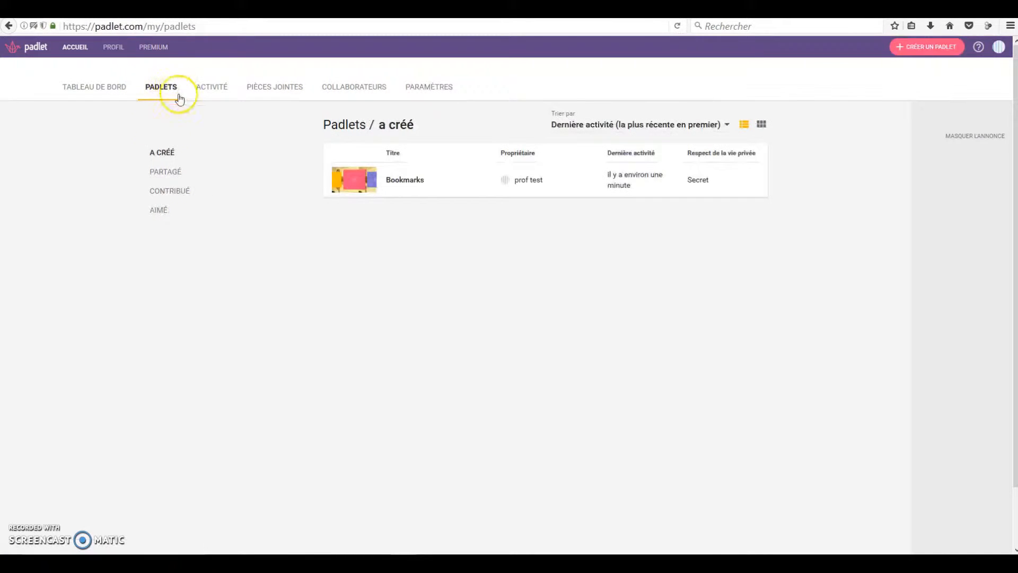
click(916, 48)
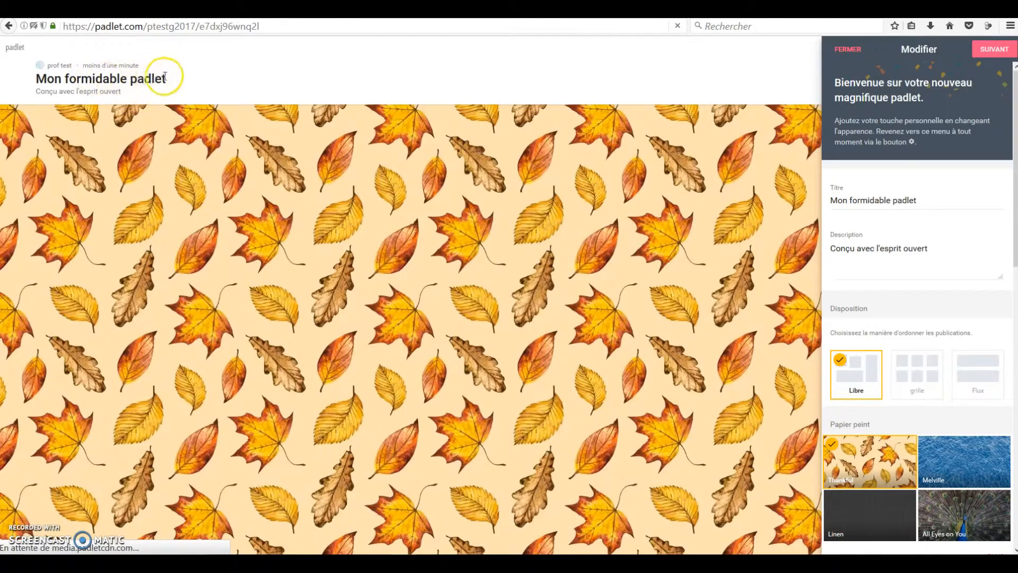
drag(164, 78, 25, 79)
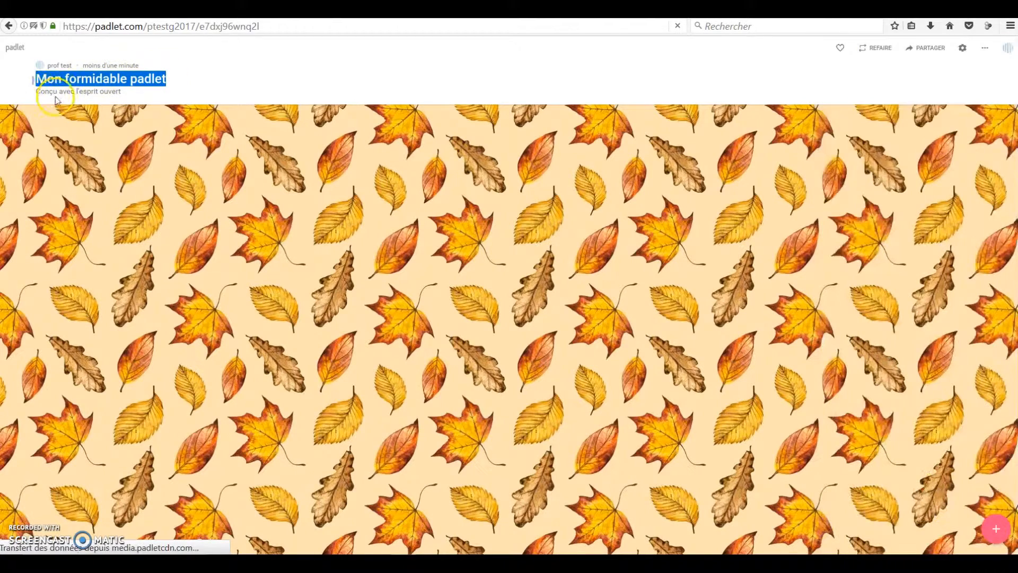
click(168, 81)
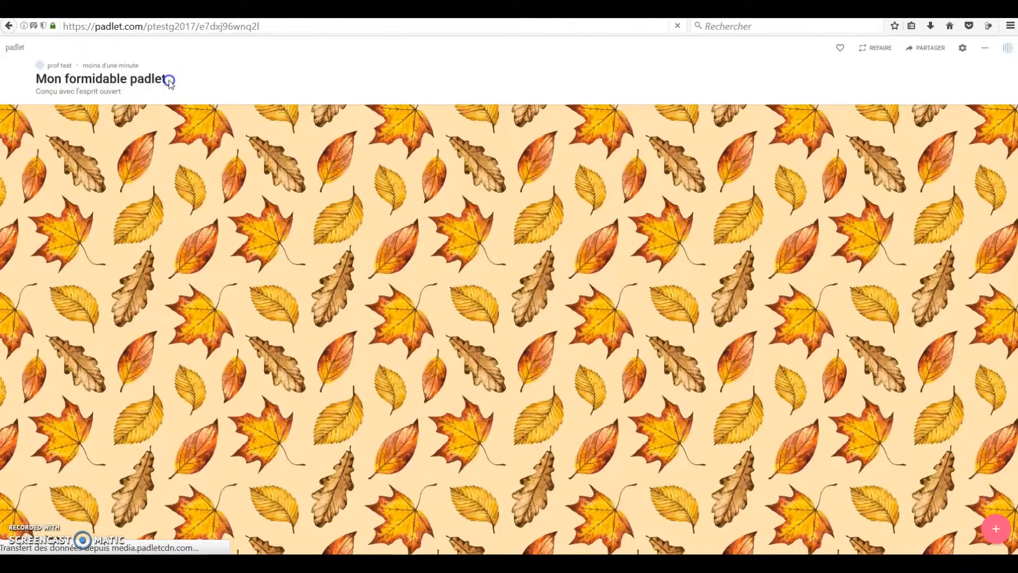
Step: Change the new padlet's title to "J'ajoute mon titre ici"
click(962, 49)
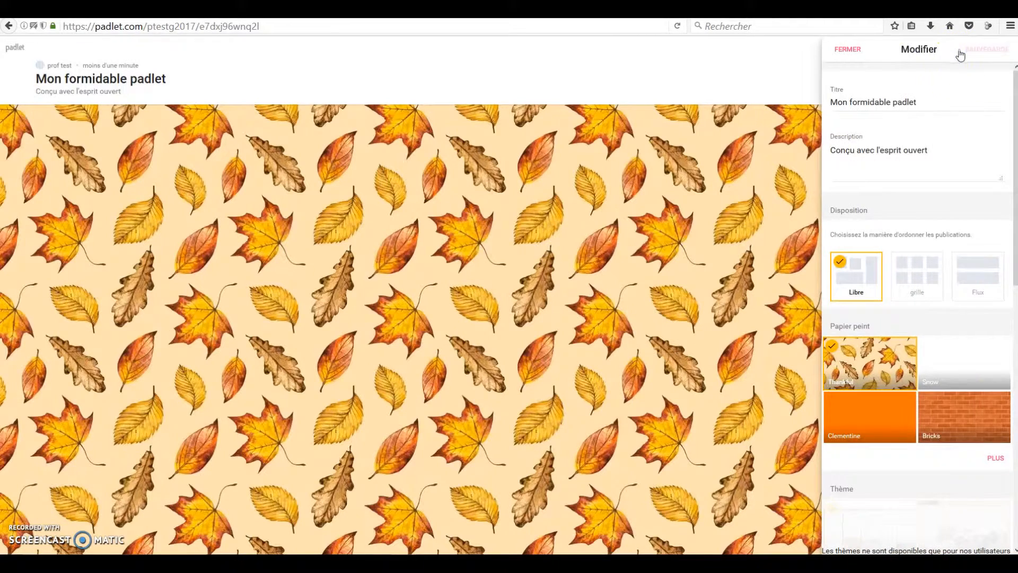
drag(943, 101, 839, 100)
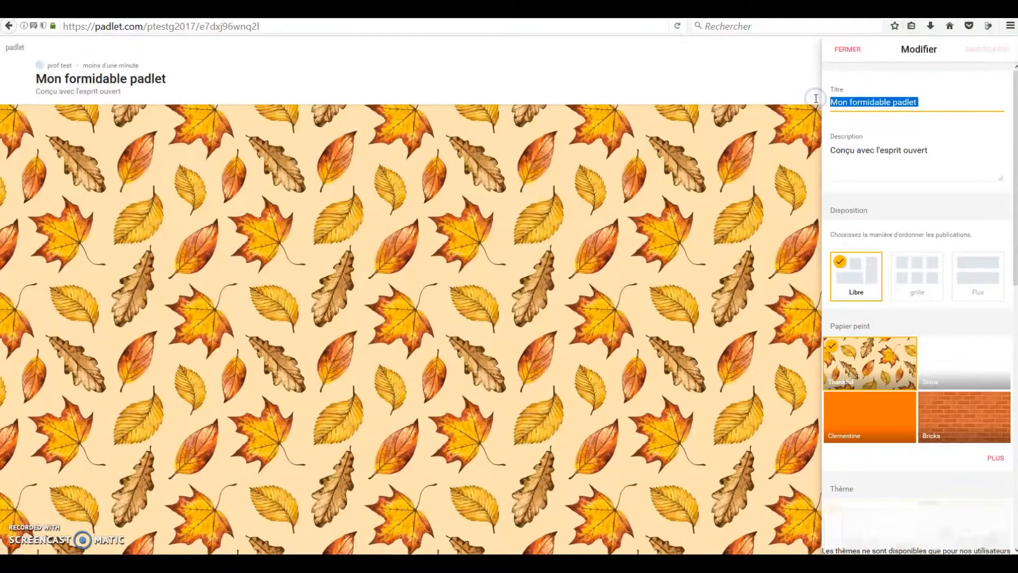
text(J')
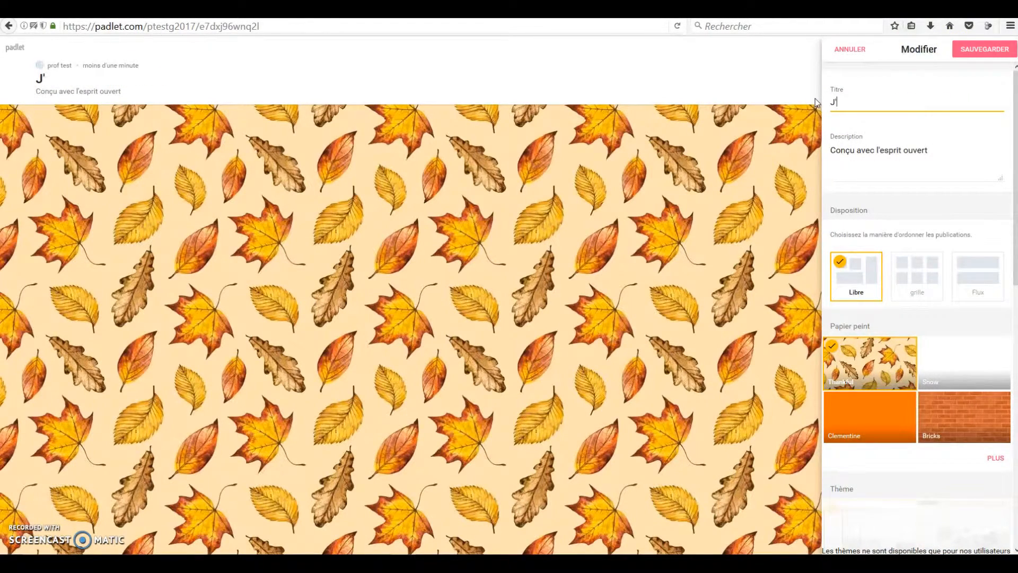
text(ajoute mon )
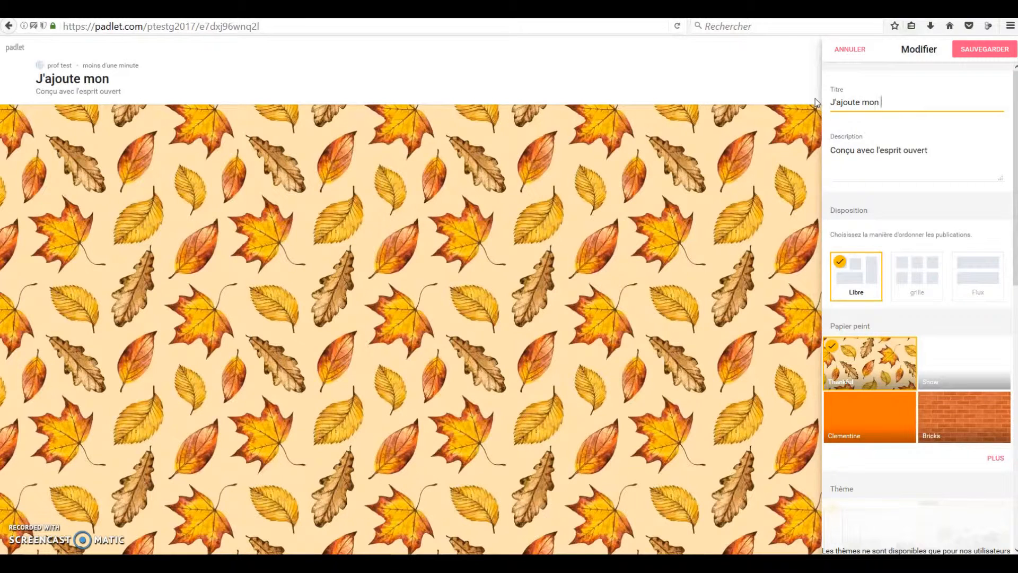
text(titre ici)
Step: Replace the padlet's description with "J'y ajoute une description"
drag(931, 150, 823, 150)
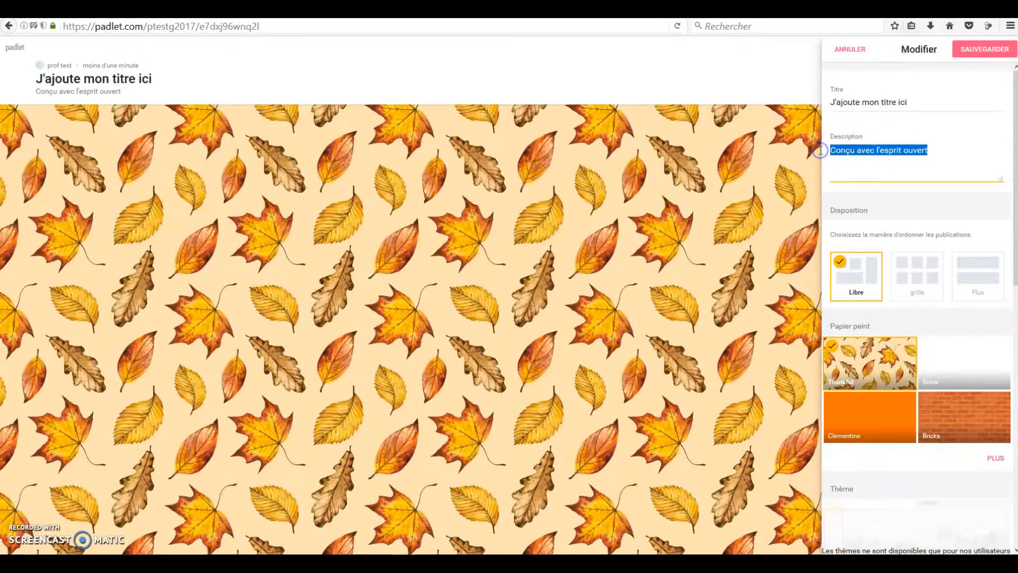
text(J'y aj)
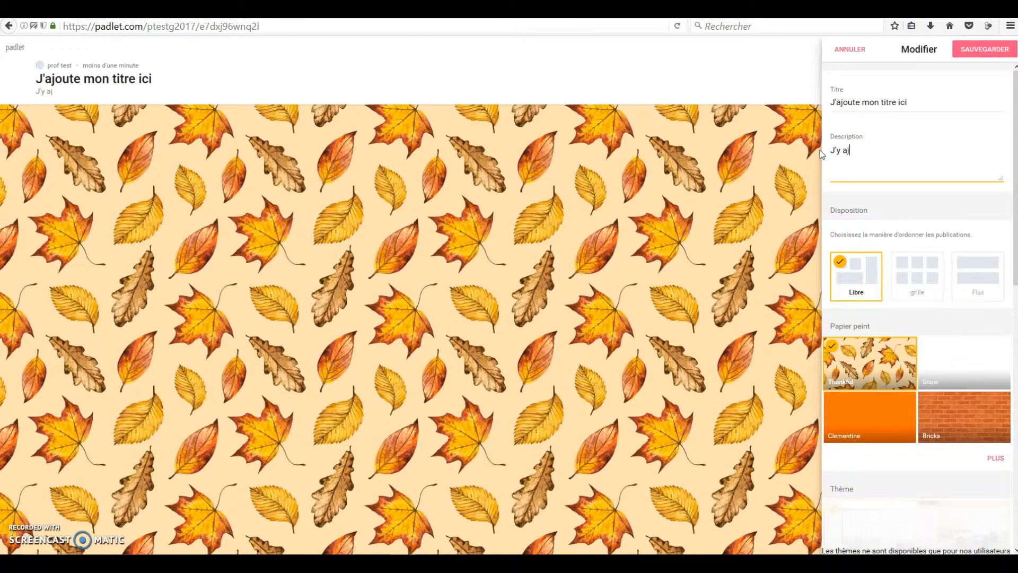
text(oute une description)
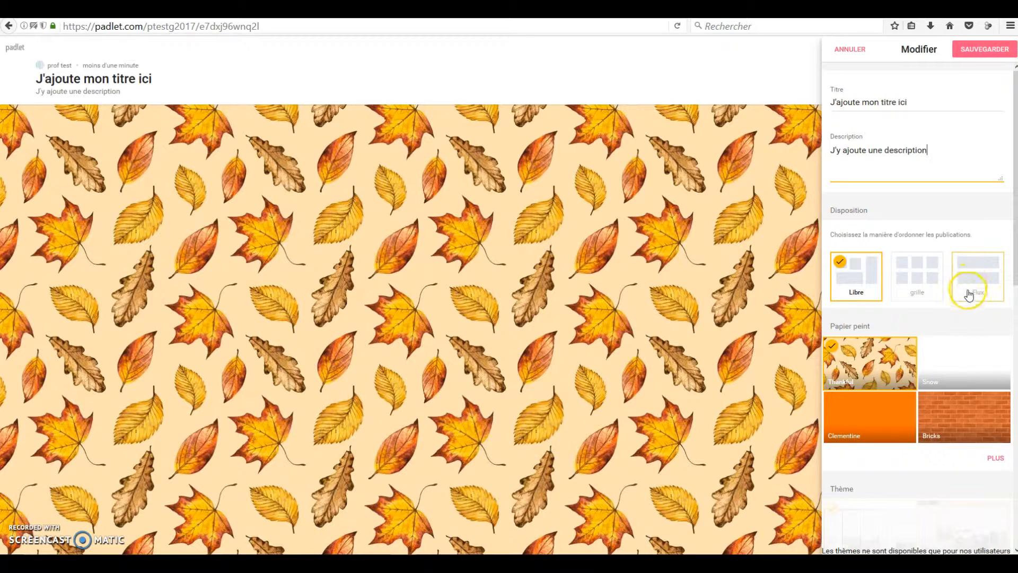
Step: Apply the Stinson wallpaper from the full wallpaper gallery to the padlet
scroll(974, 391, down, 1)
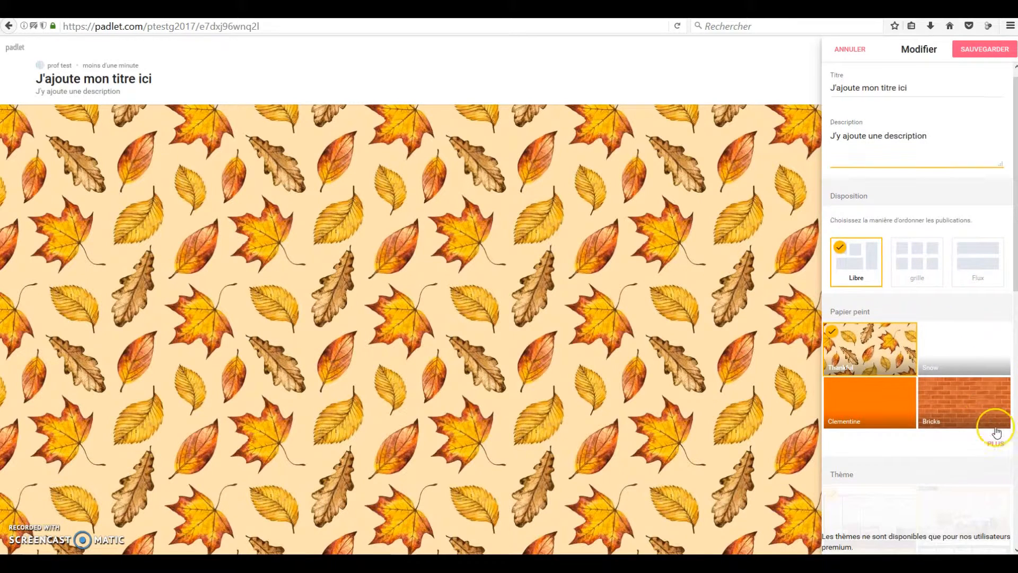
click(998, 444)
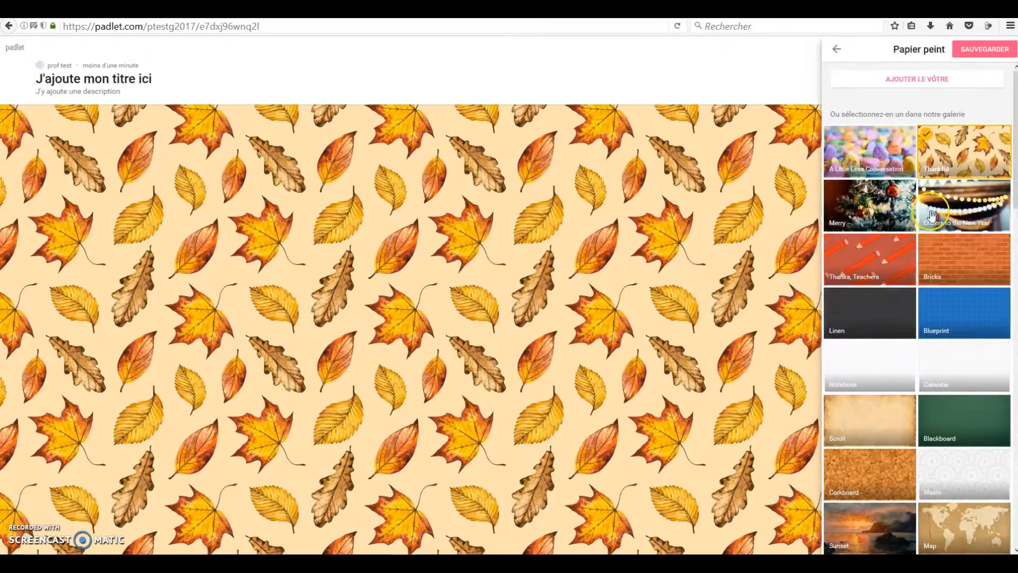
scroll(949, 225, down, 7)
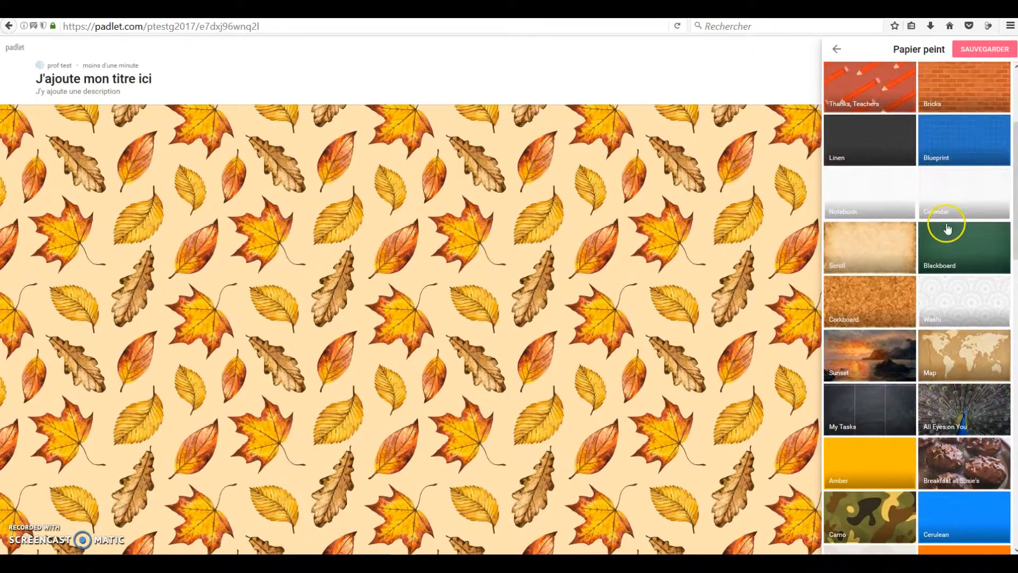
scroll(947, 237, down, 5)
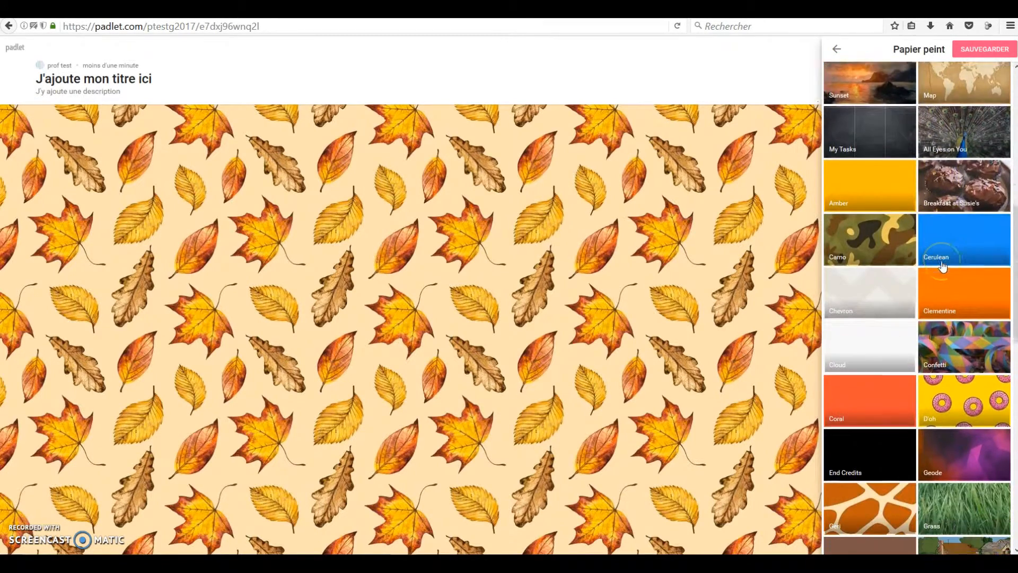
scroll(943, 266, down, 7)
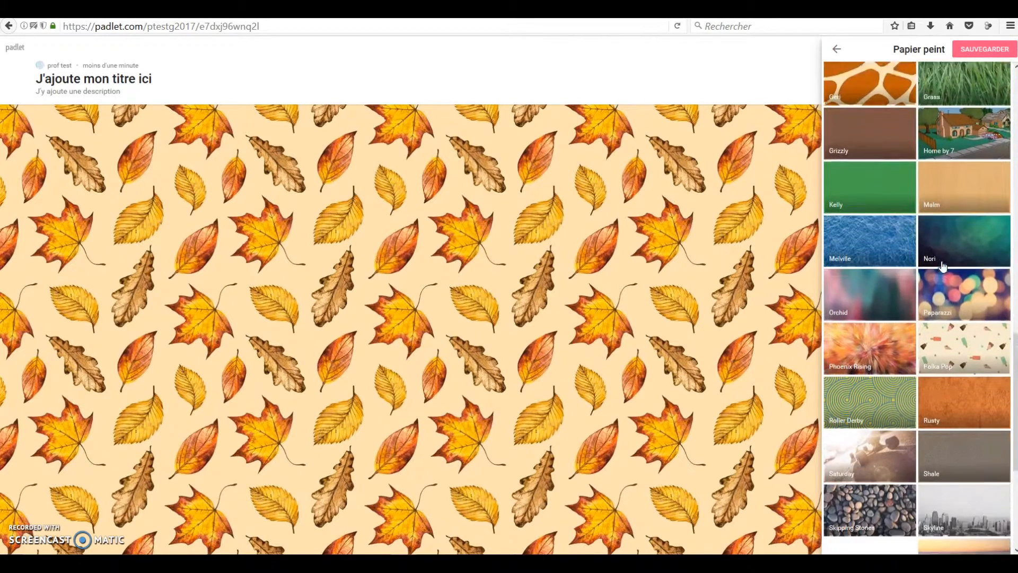
scroll(943, 267, down, 1)
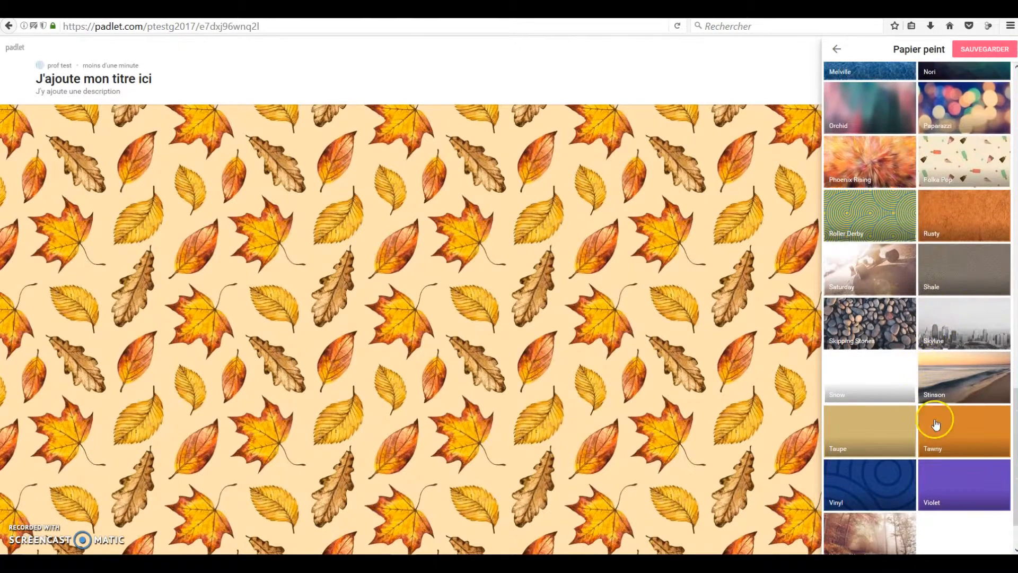
click(974, 391)
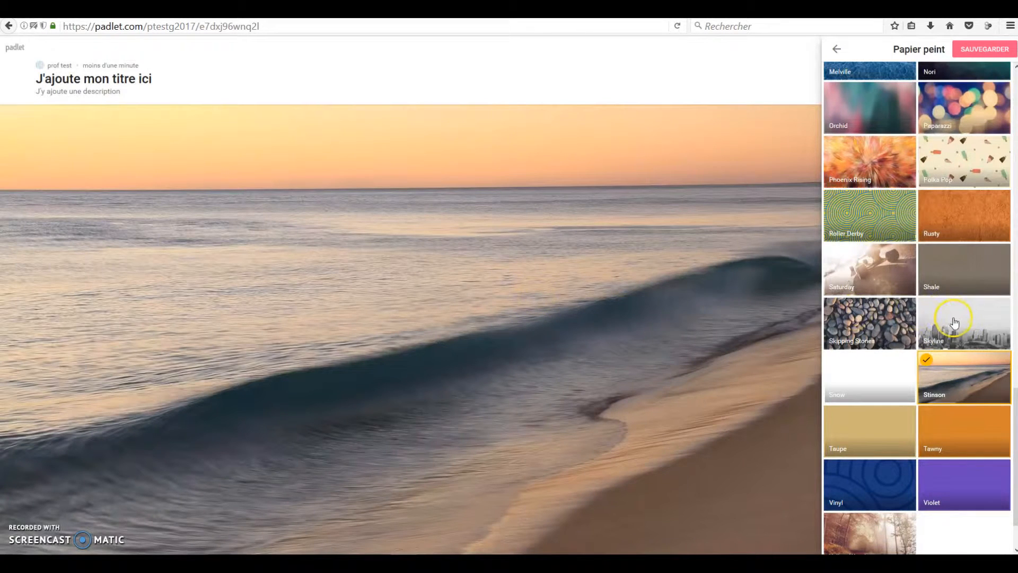
Step: Try the Yellow Wood wallpaper, switch back to Stinson and save the wallpaper choice
scroll(953, 322, down, 1)
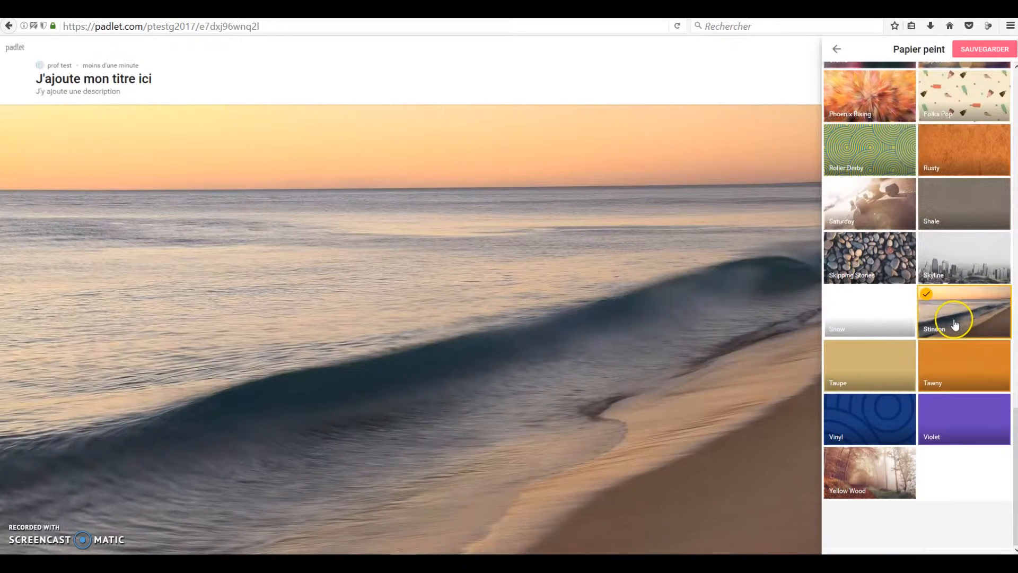
click(902, 473)
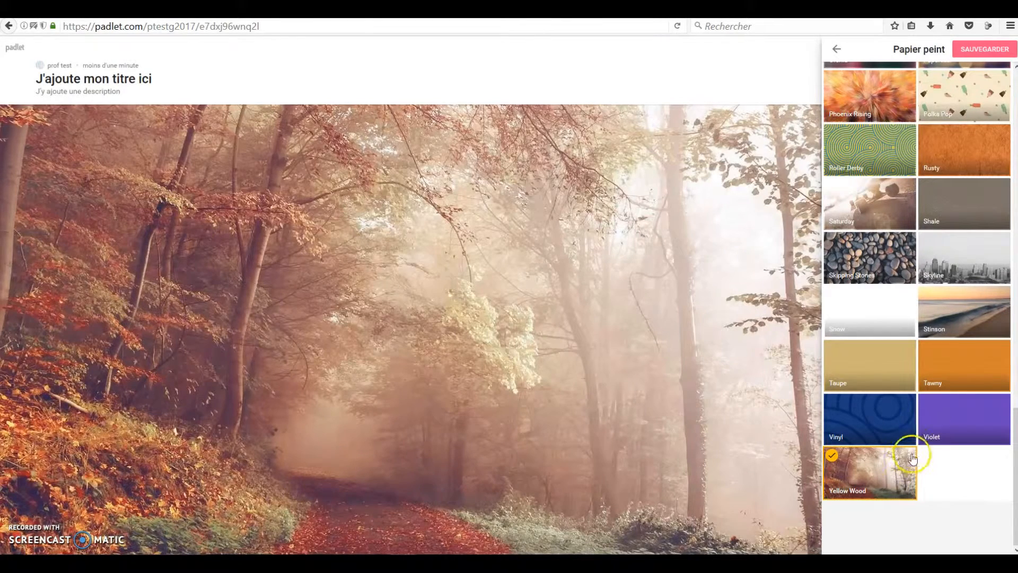
click(971, 320)
scroll(970, 321, up, 8)
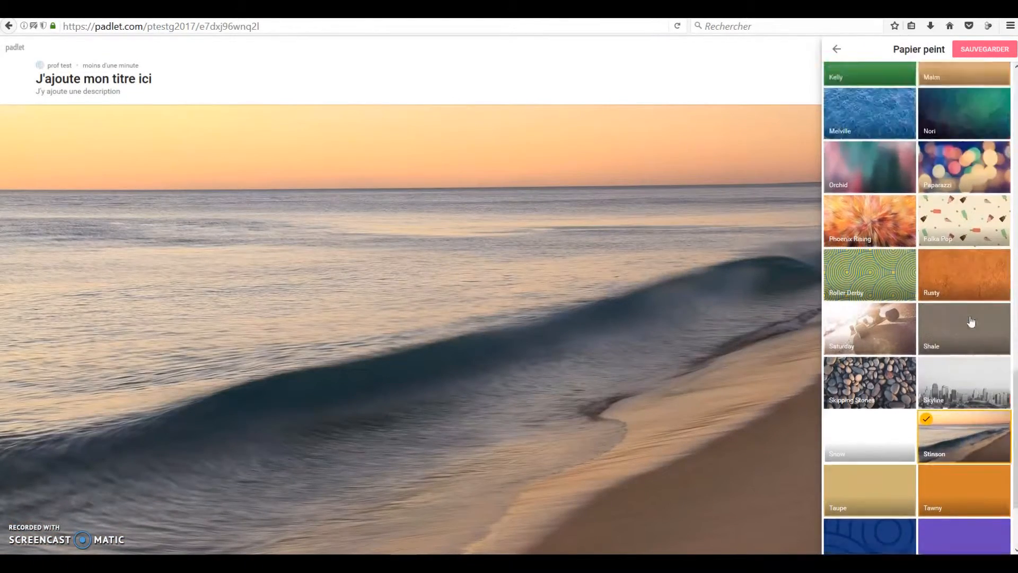
click(971, 49)
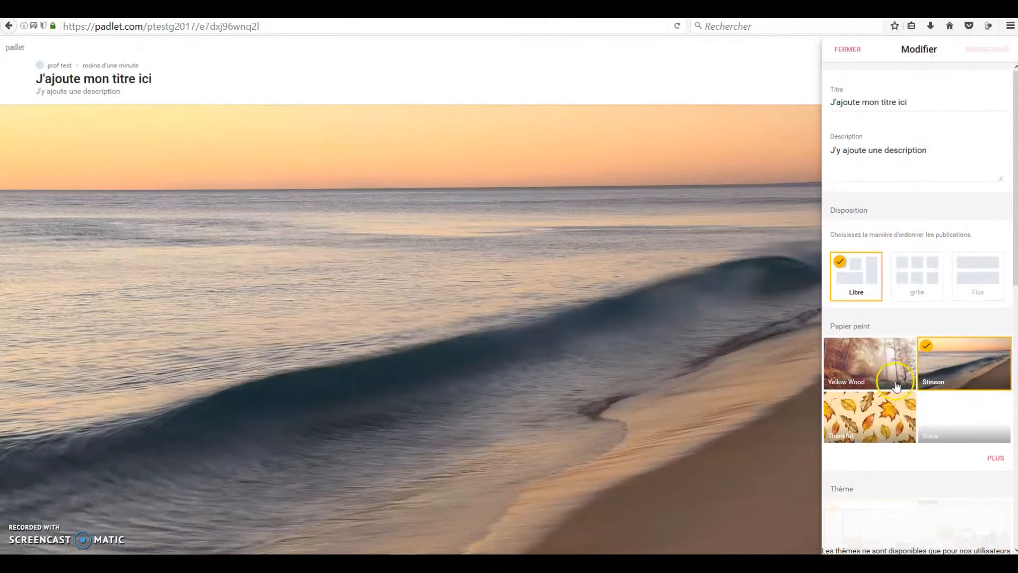
Step: Choose the round blue clock from the full icon gallery as the padlet's icon and save it
scroll(946, 381, down, 4)
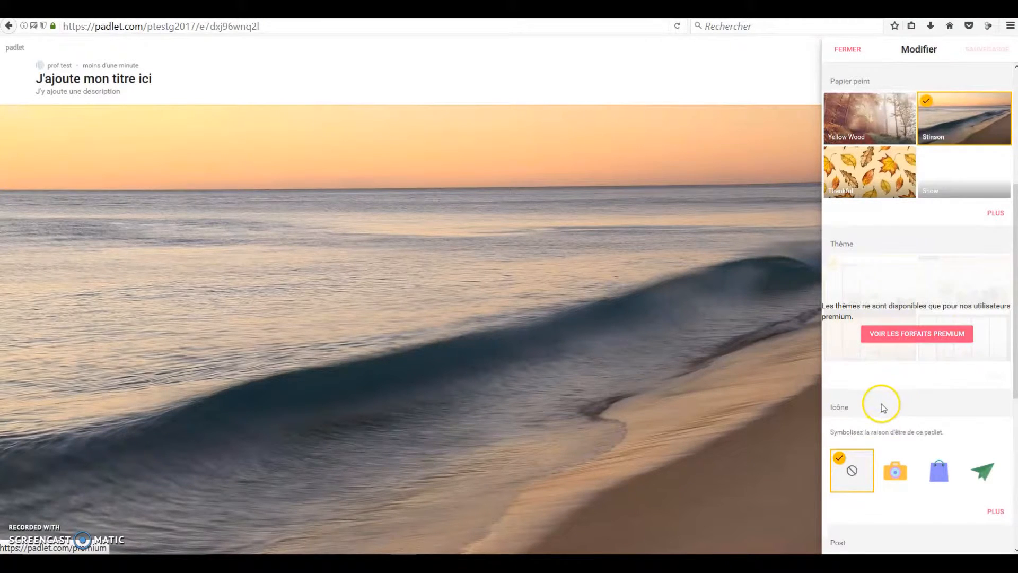
scroll(881, 404, down, 2)
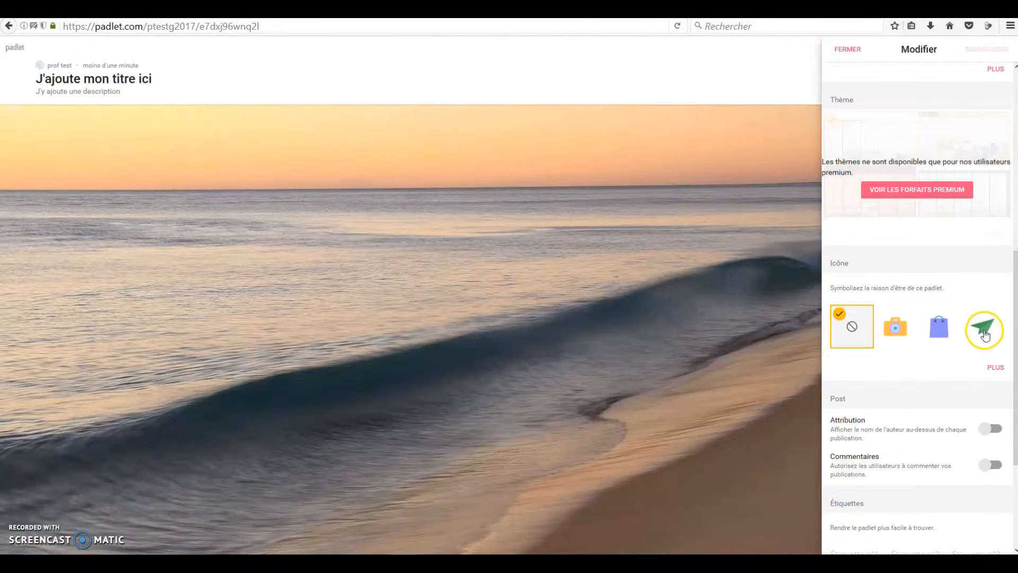
click(995, 376)
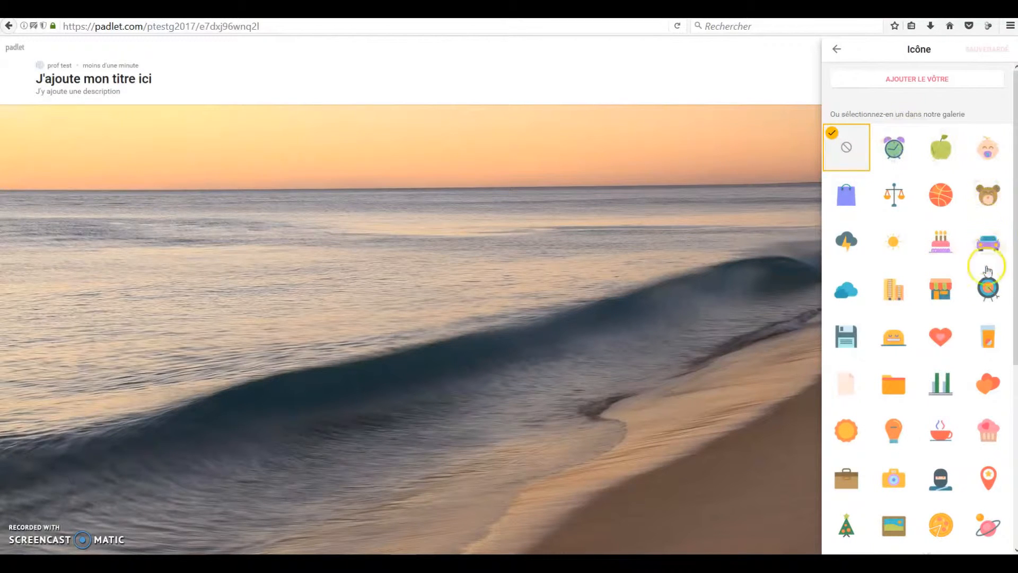
scroll(911, 416, down, 5)
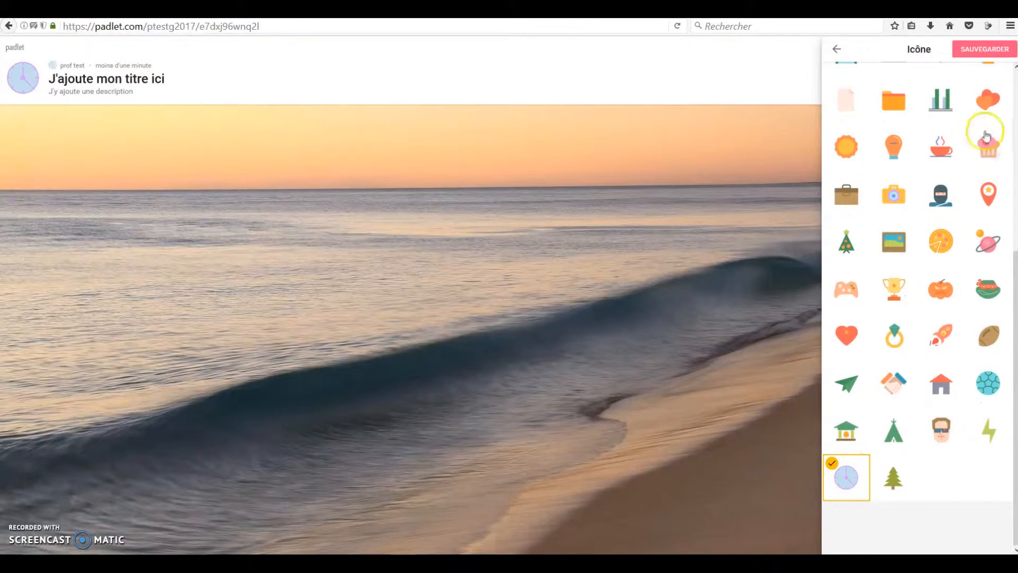
click(986, 50)
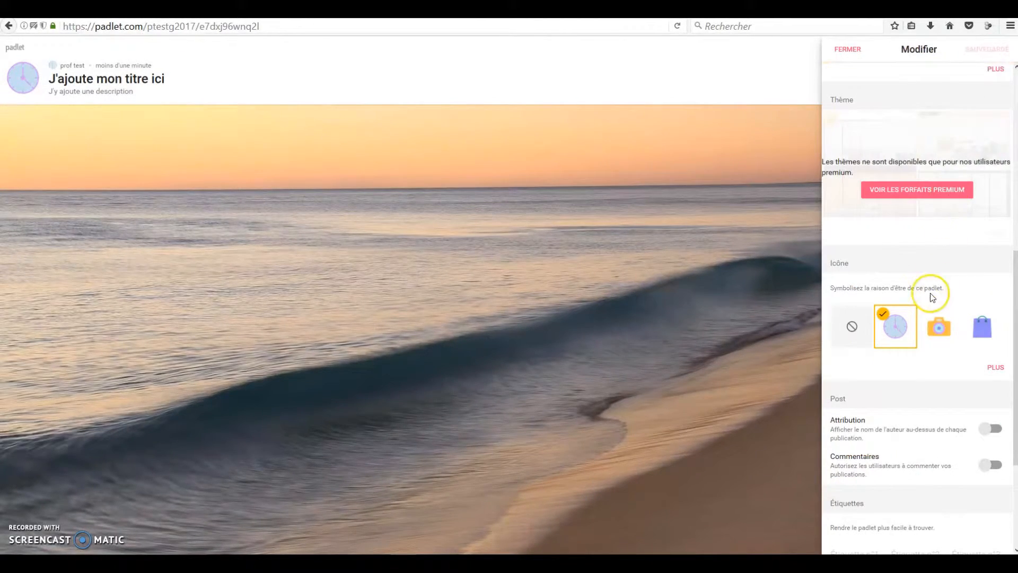
Step: Try enabling author attribution and comments for posts, and switch both options off again
scroll(928, 296, down, 3)
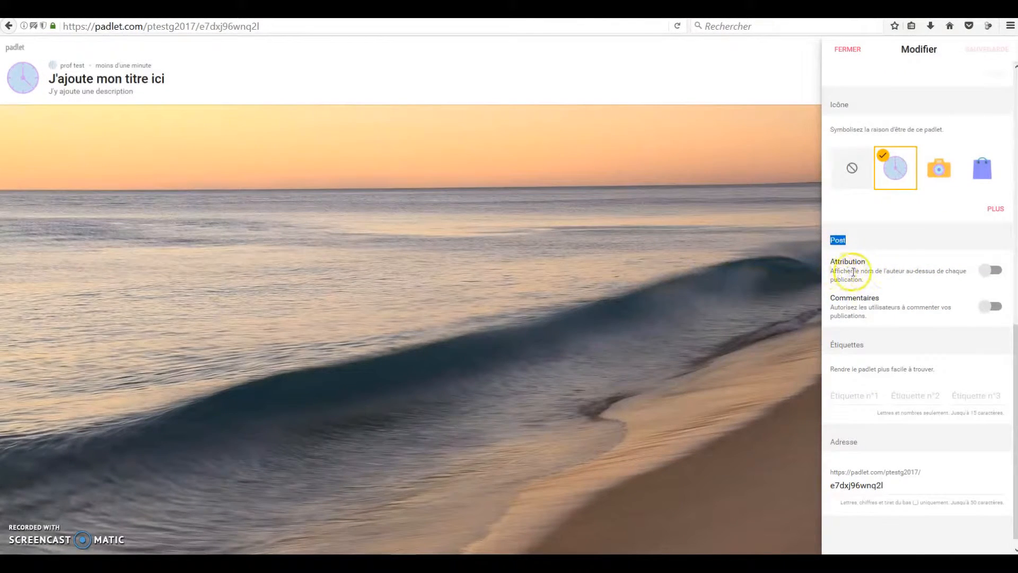
click(995, 271)
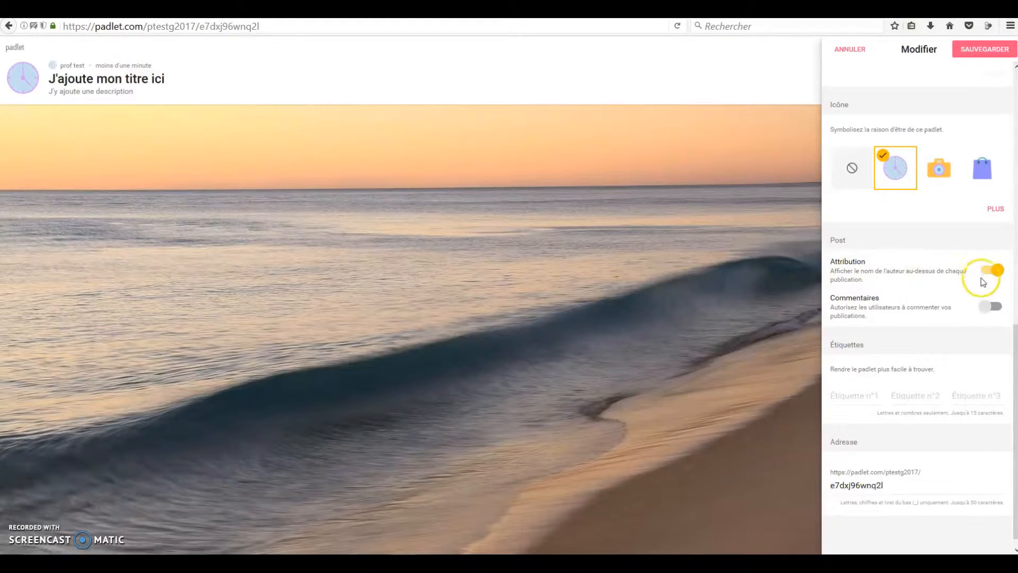
click(990, 307)
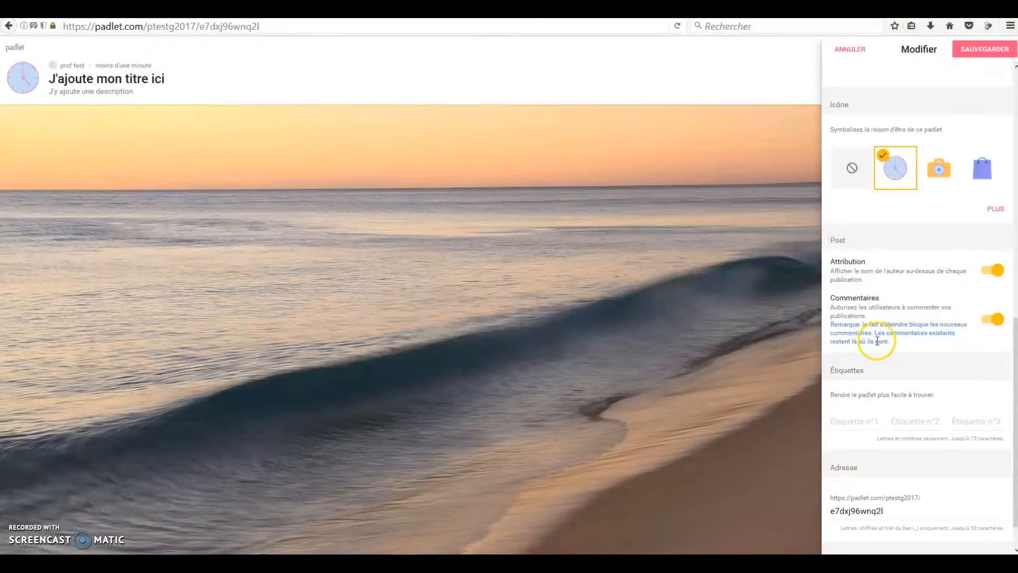
click(991, 319)
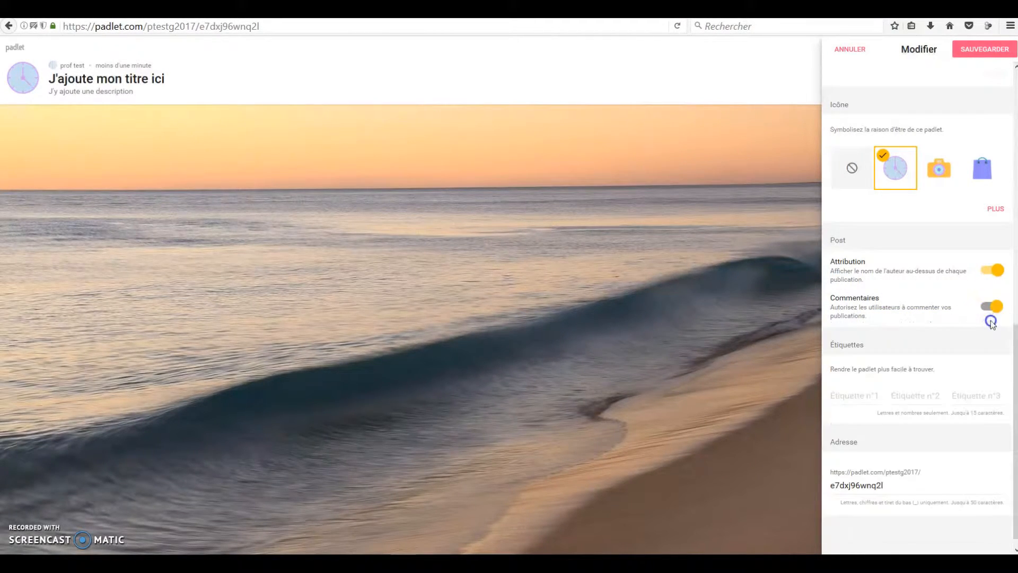
click(994, 272)
click(993, 273)
scroll(942, 287, down, 1)
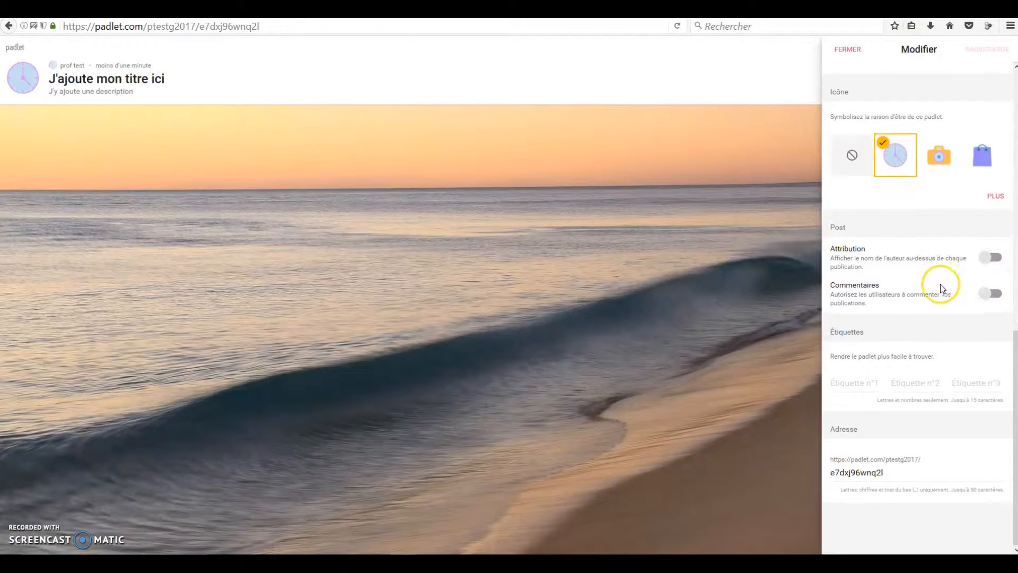
Step: Replace the ending of the padlet's address with "monpadlet", save the change and close the modification settings
drag(838, 355, 926, 354)
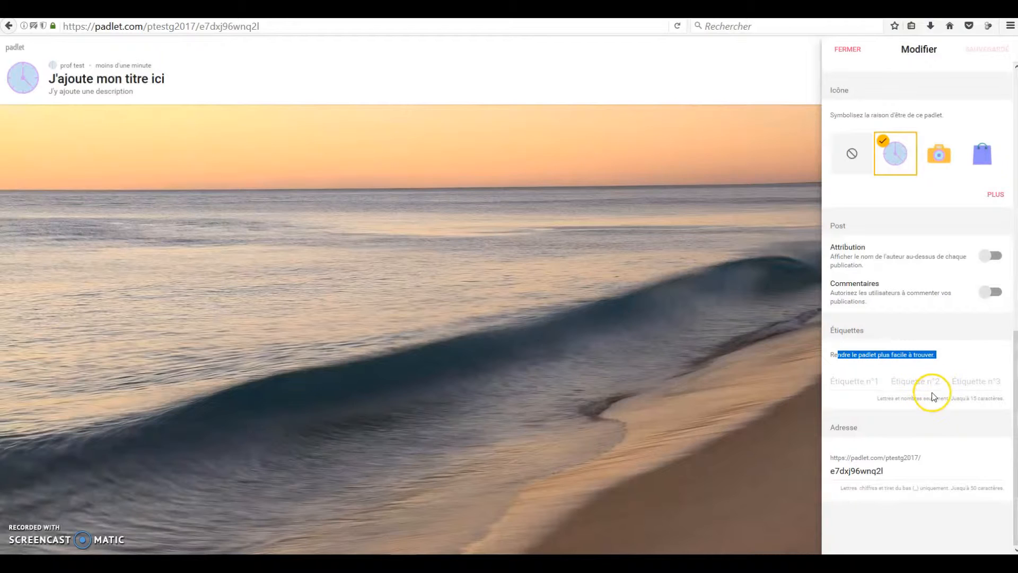
drag(885, 471, 852, 471)
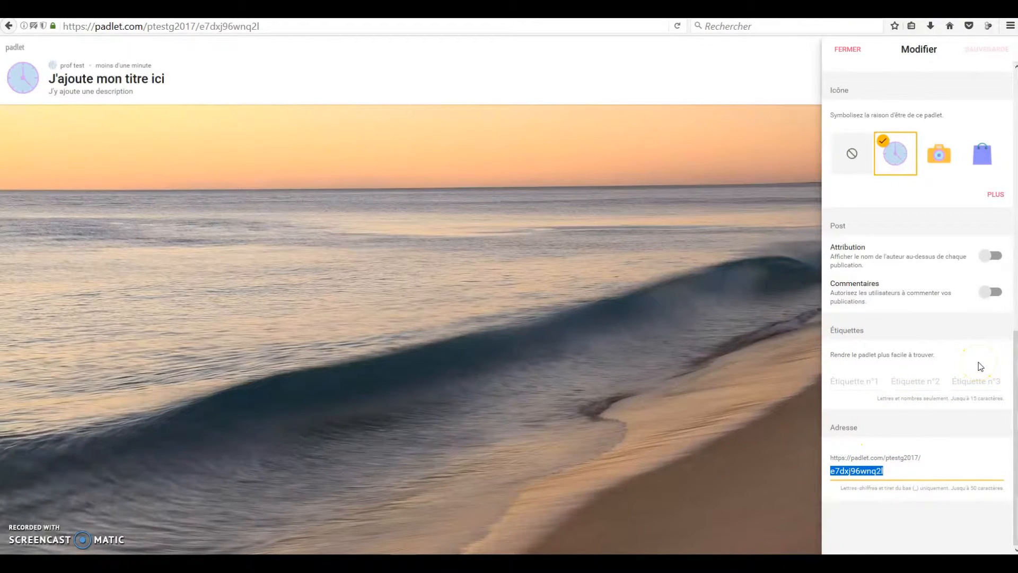
text(monpadlet)
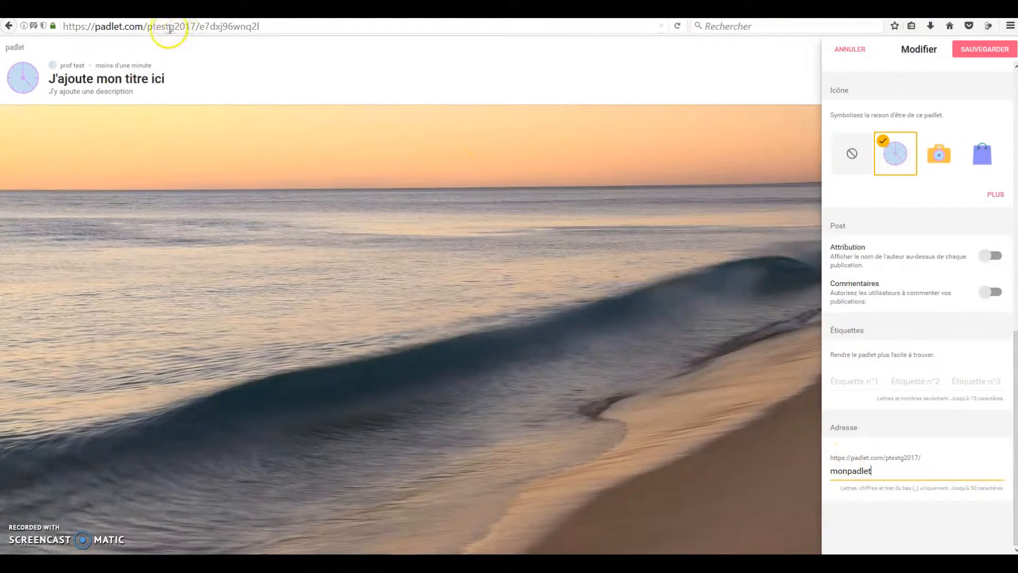
drag(202, 26, 280, 25)
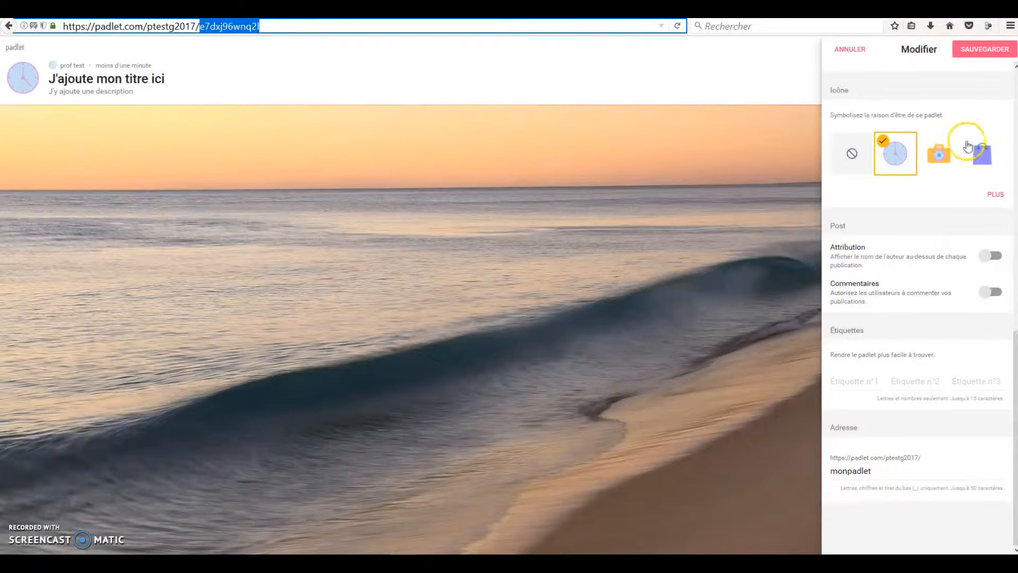
click(981, 51)
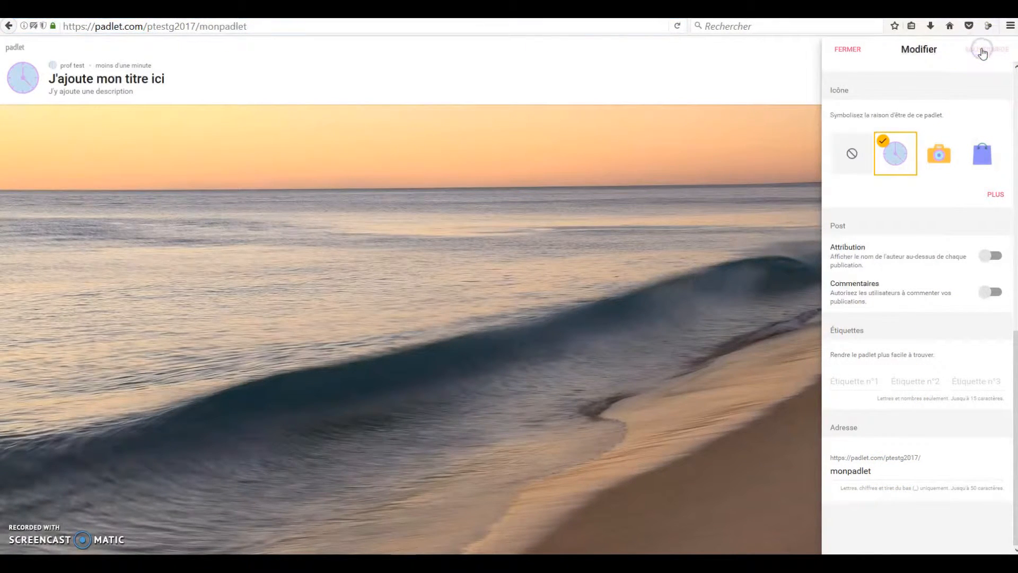
double_click(204, 27)
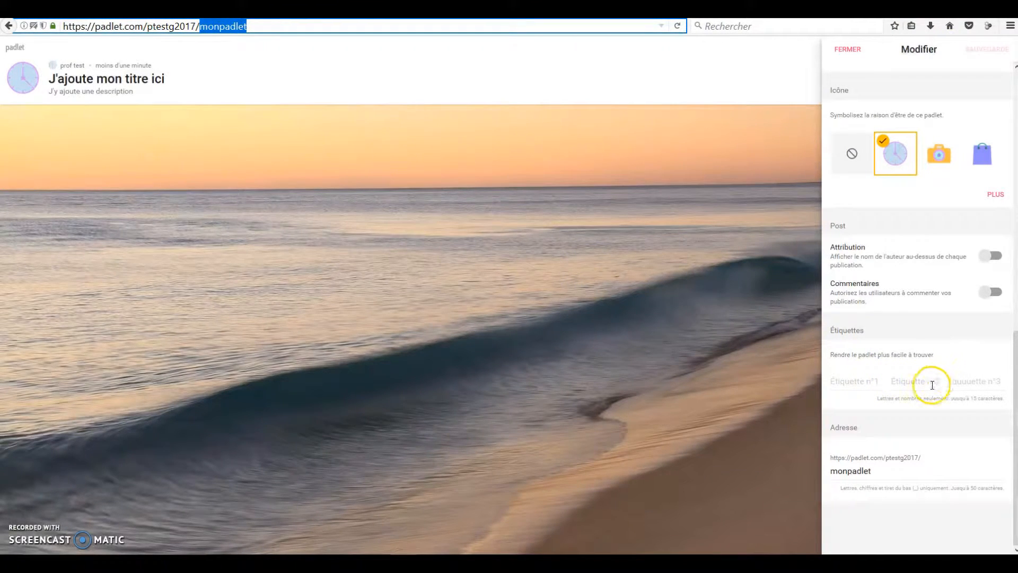
scroll(932, 384, up, 10)
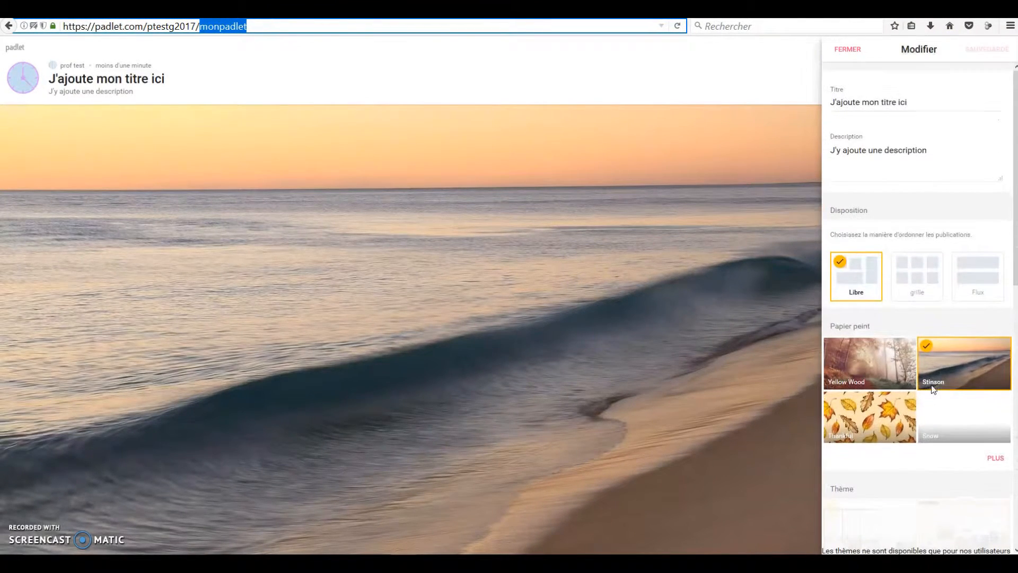
click(847, 50)
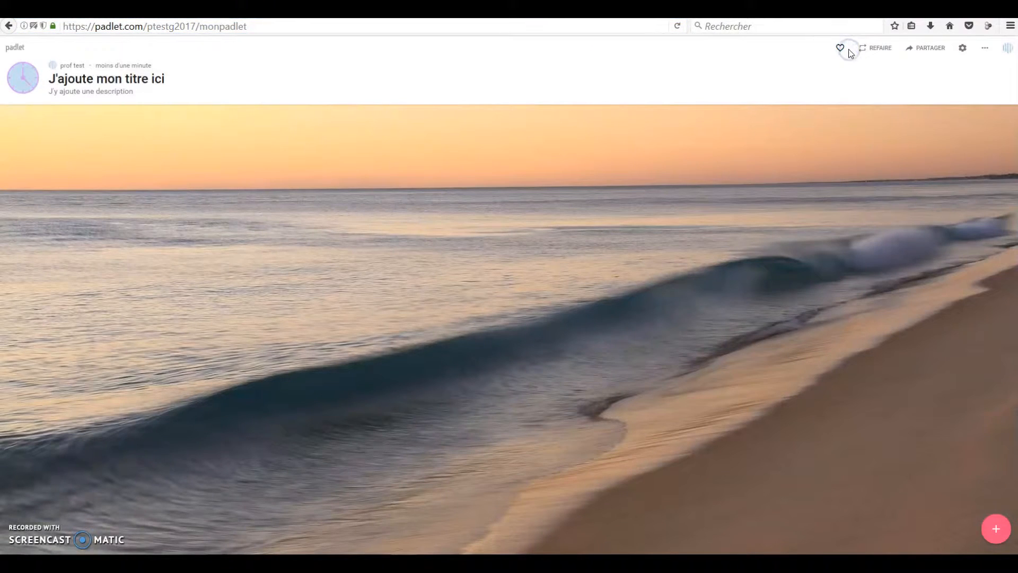
Step: Examine the padlet's additional actions and reopen its modification settings to review them
click(985, 47)
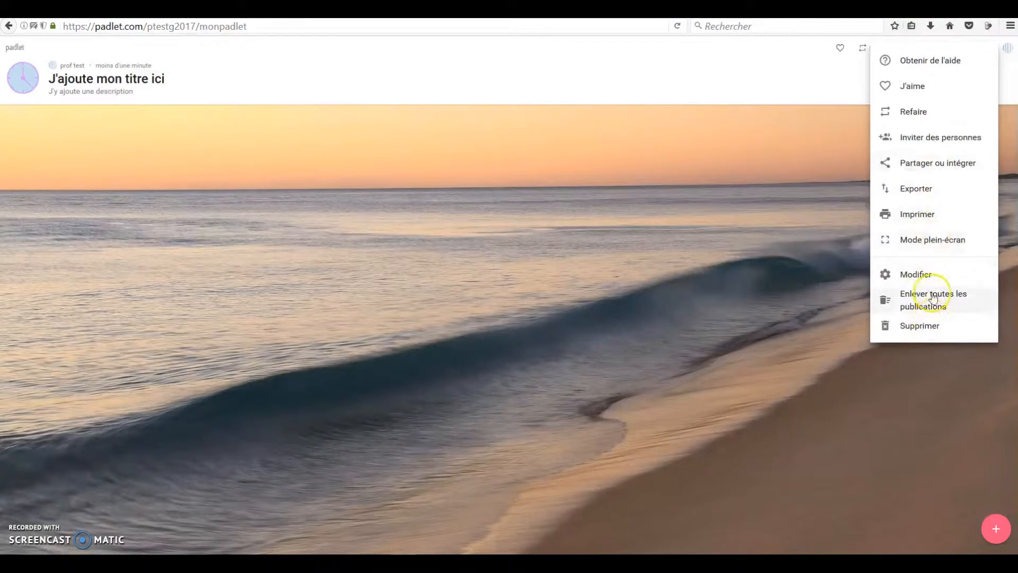
click(852, 80)
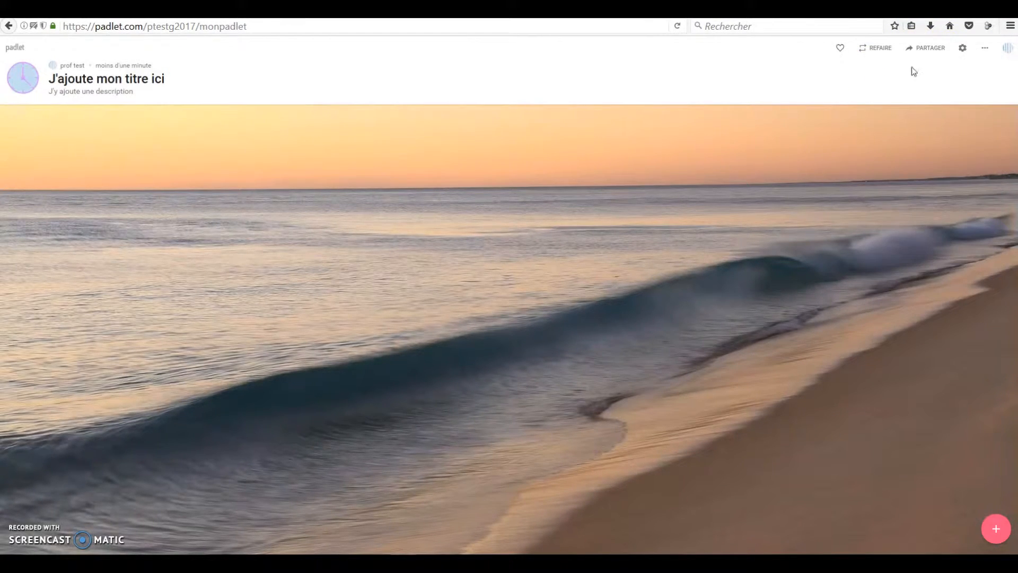
click(963, 48)
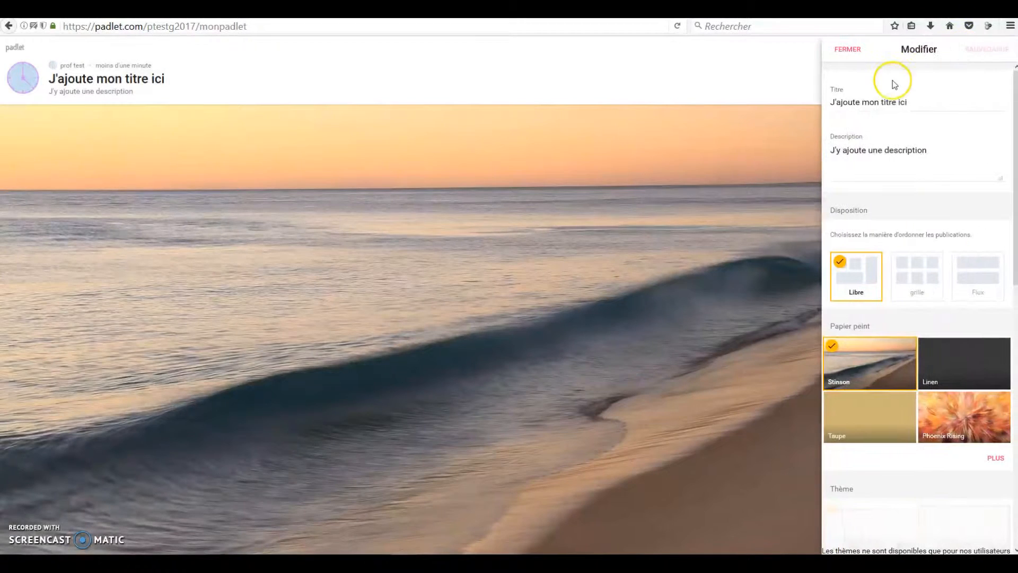
scroll(914, 125, down, 7)
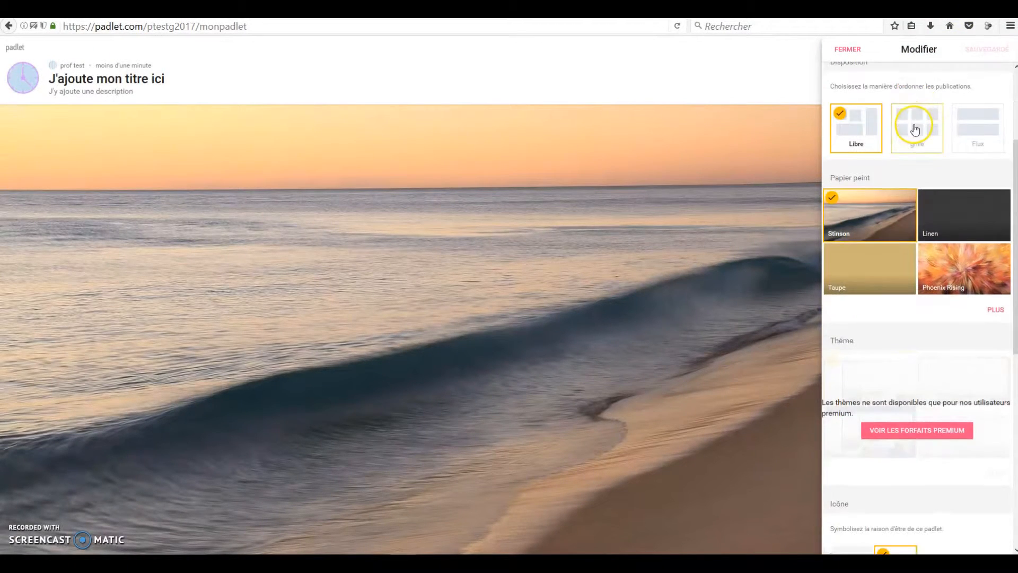
scroll(914, 127, down, 4)
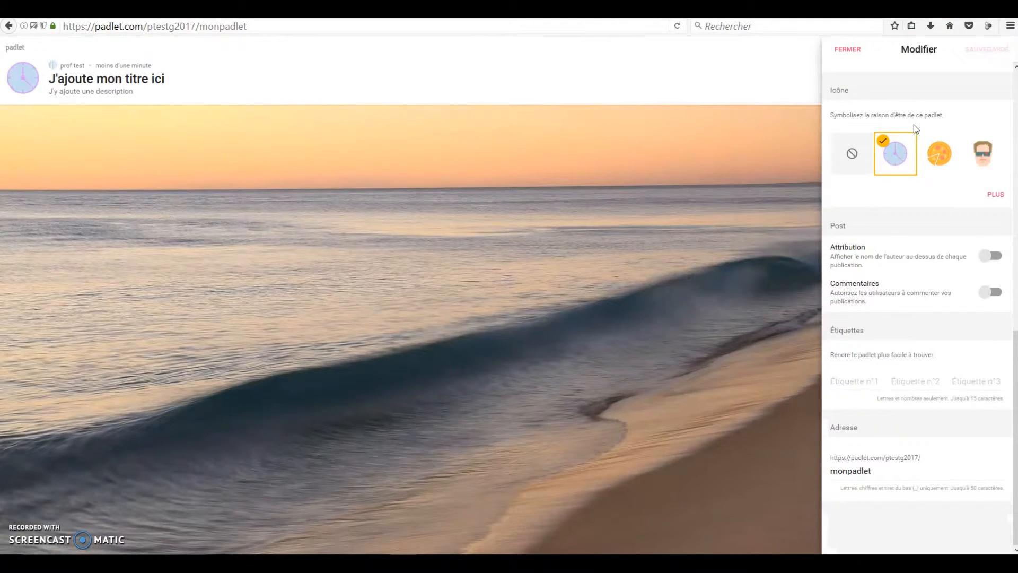
scroll(918, 340, up, 10)
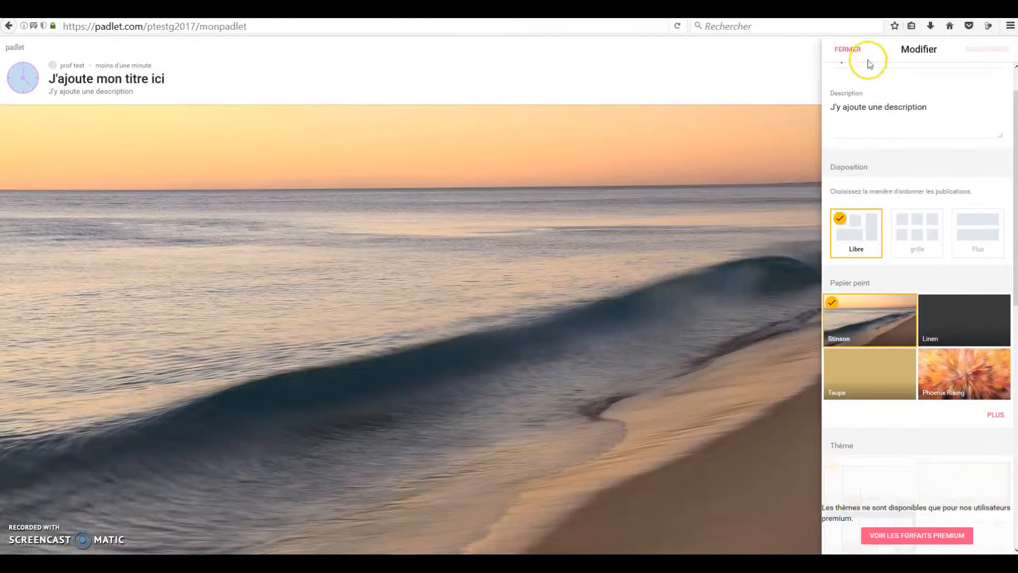
Step: Close the modification settings, reopen them from the padlet's additional actions, look through all sections and close them again
click(848, 49)
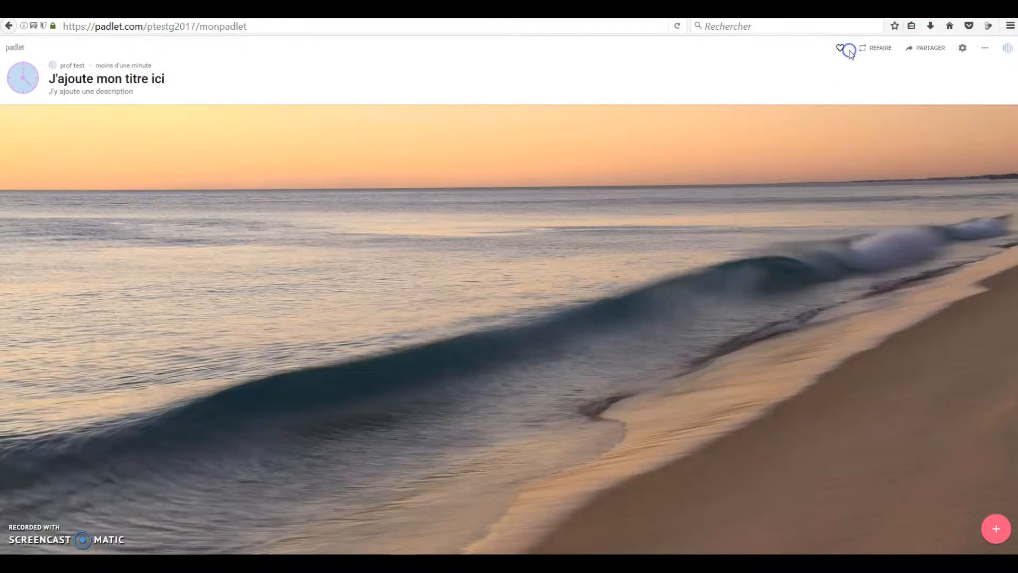
click(984, 50)
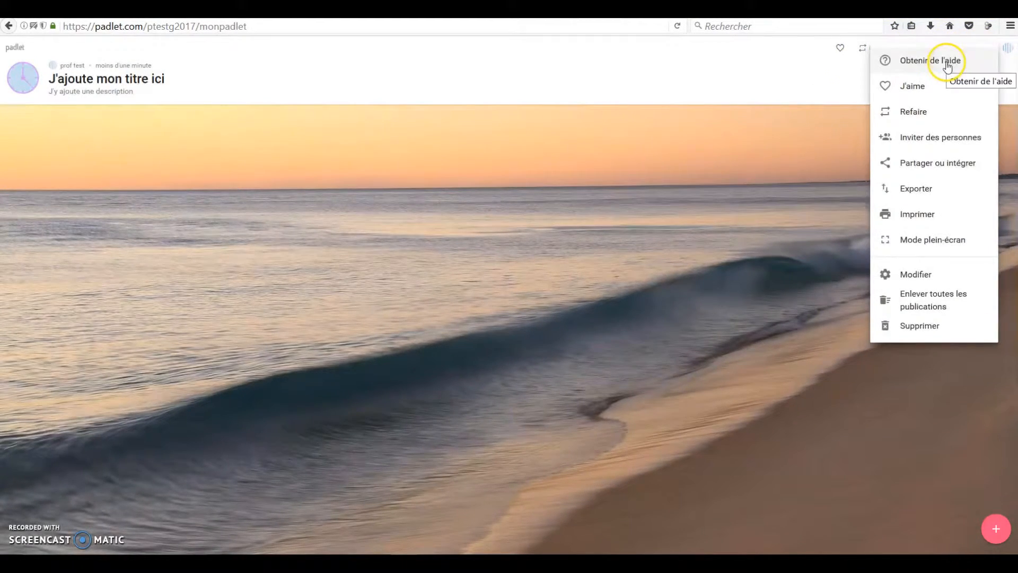
click(929, 273)
scroll(955, 154, down, 10)
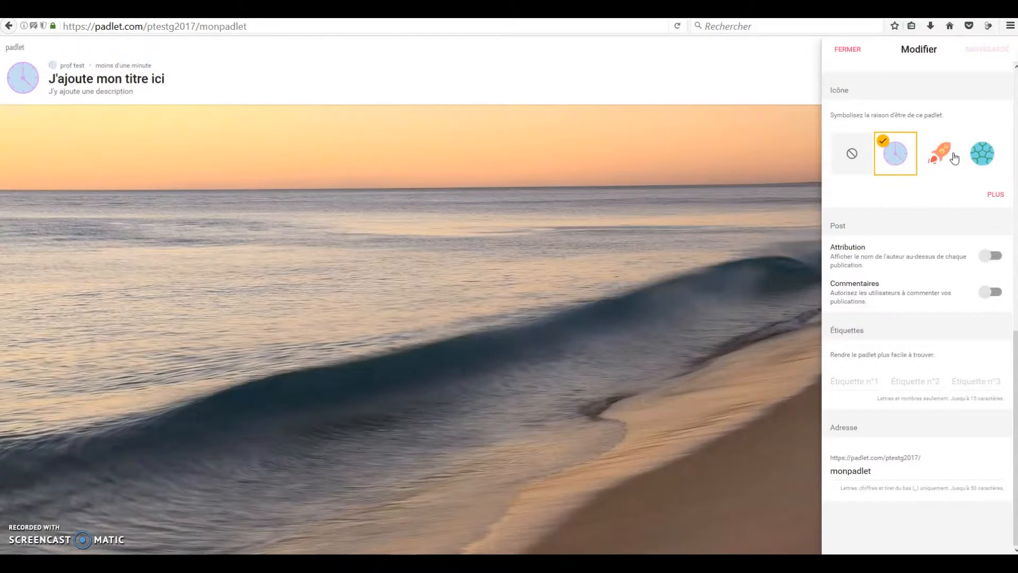
scroll(954, 158, up, 3)
scroll(955, 157, up, 10)
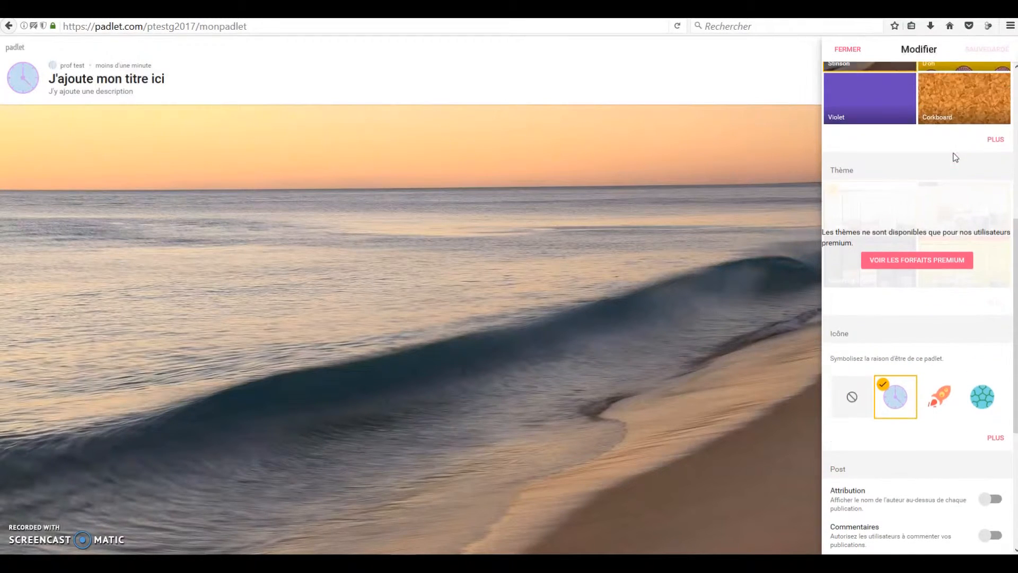
click(958, 103)
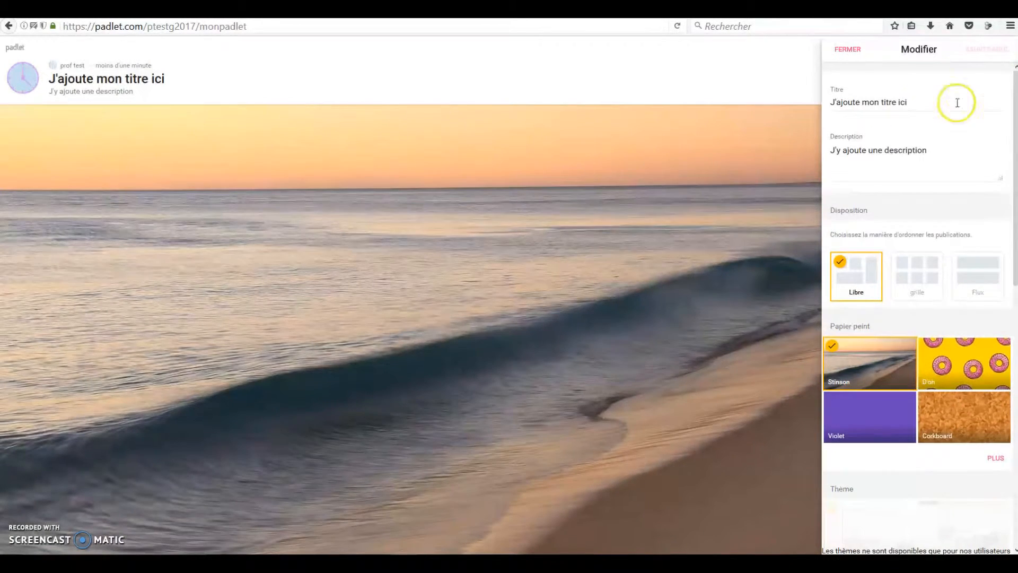
click(848, 49)
Step: Open the padlet's sharing settings and read the explanations of the Privé, Protégé par un mot de passe, Secret and Public privacy modes
click(982, 48)
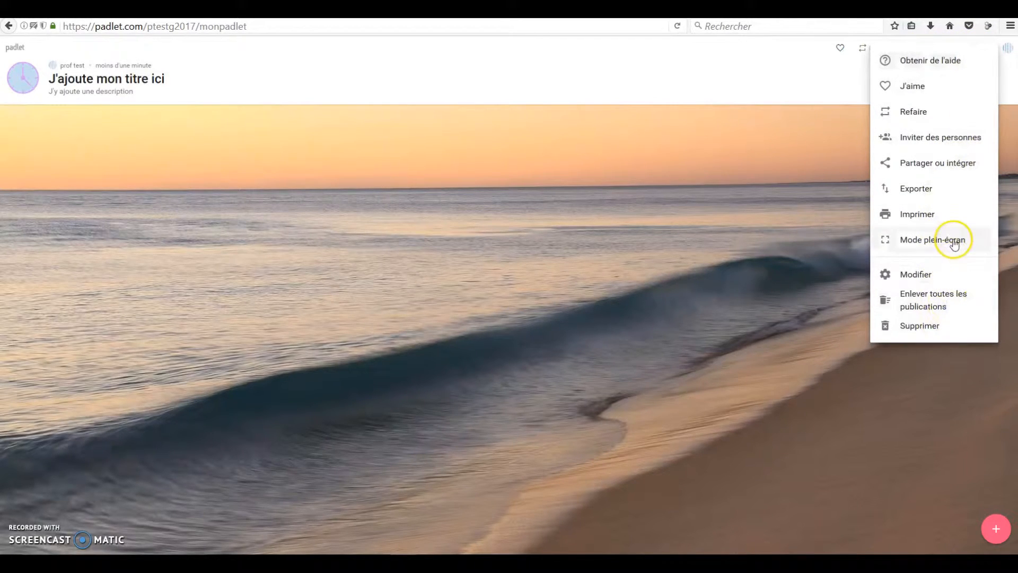
click(964, 164)
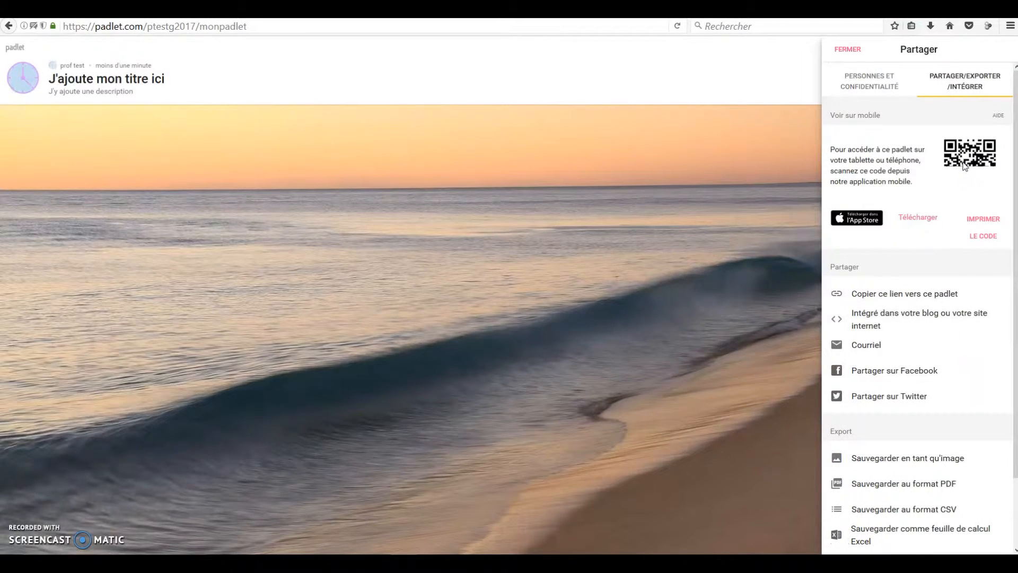
click(863, 87)
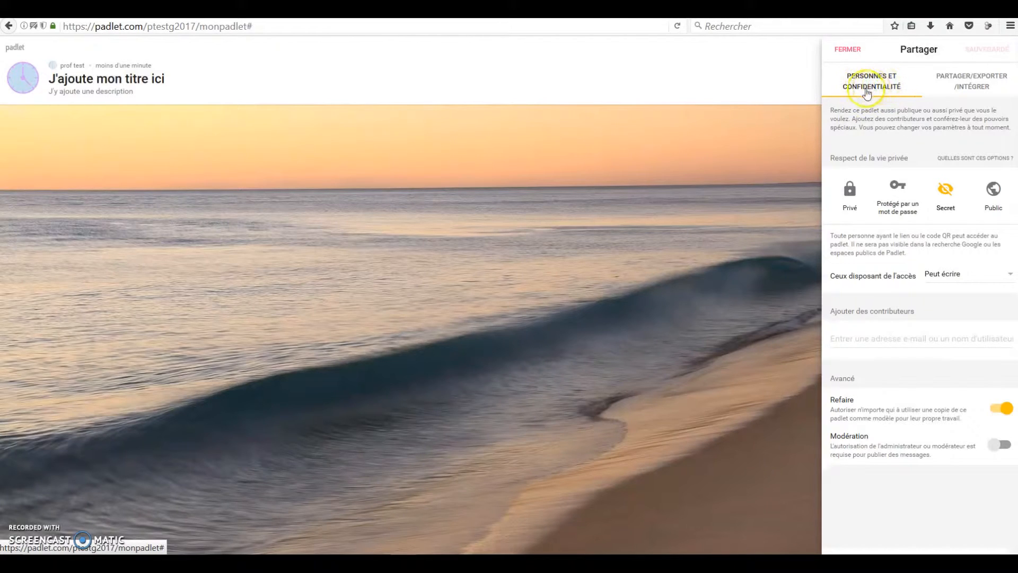
click(849, 197)
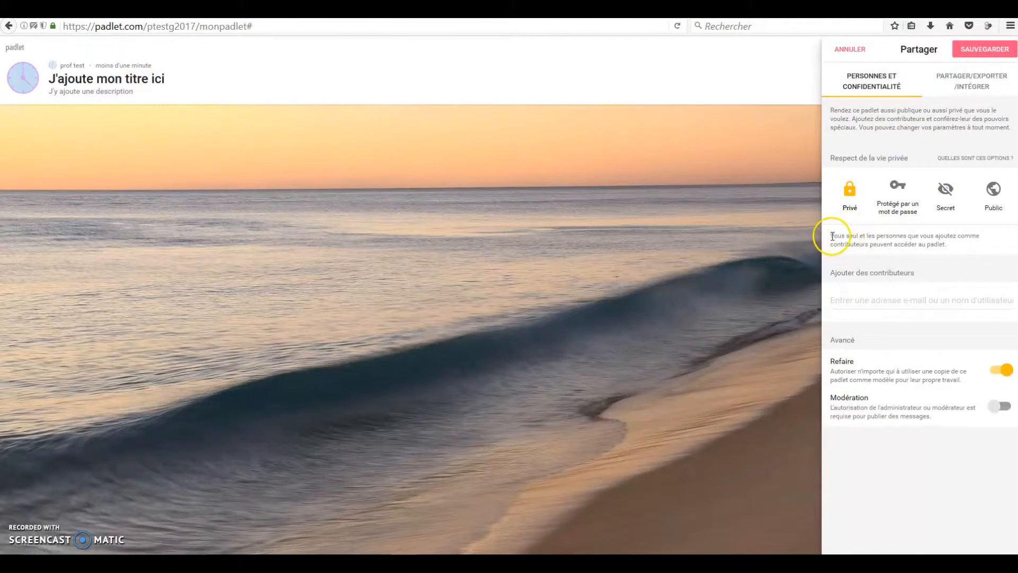
drag(826, 235, 984, 250)
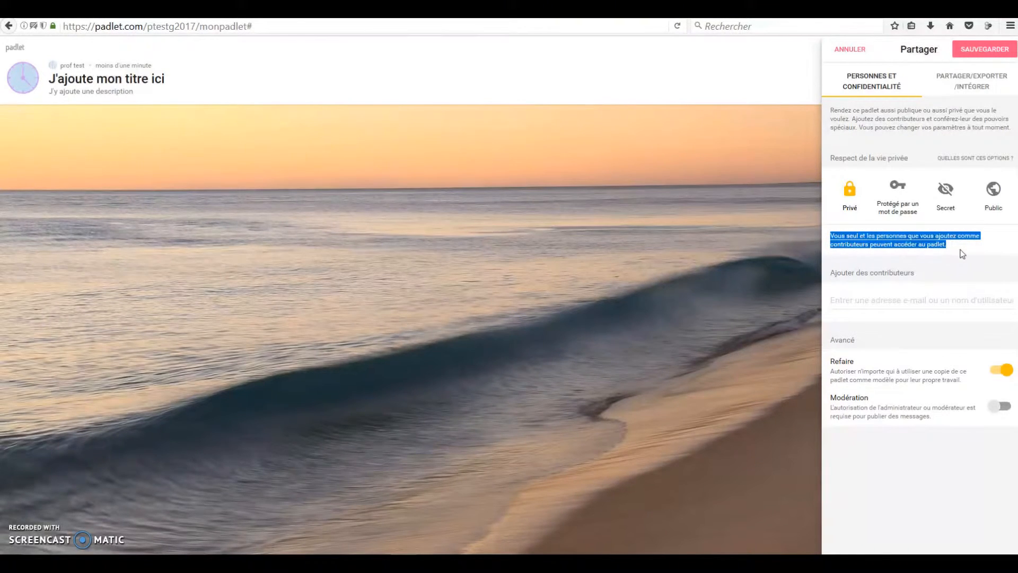
click(898, 195)
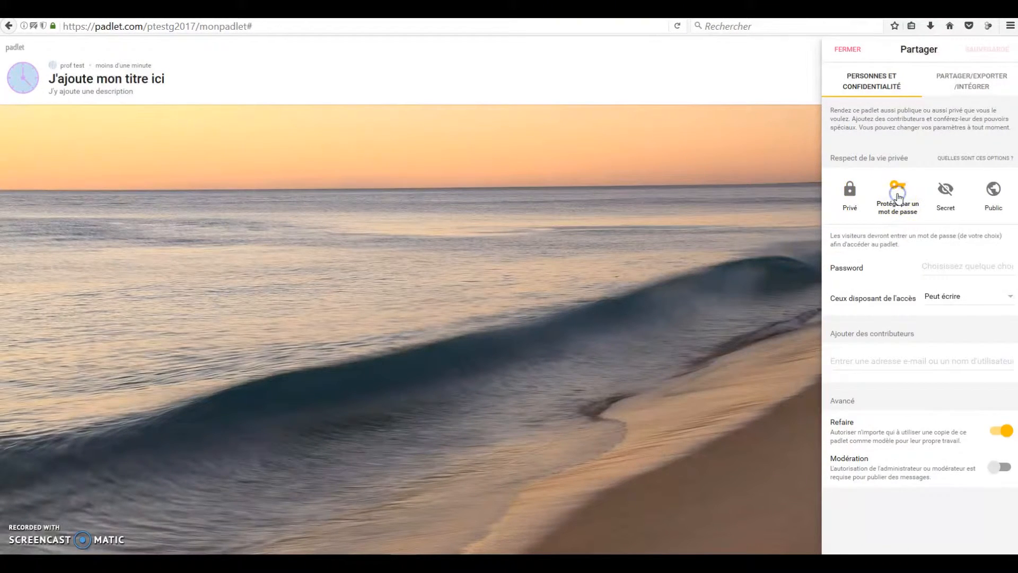
drag(827, 235, 925, 248)
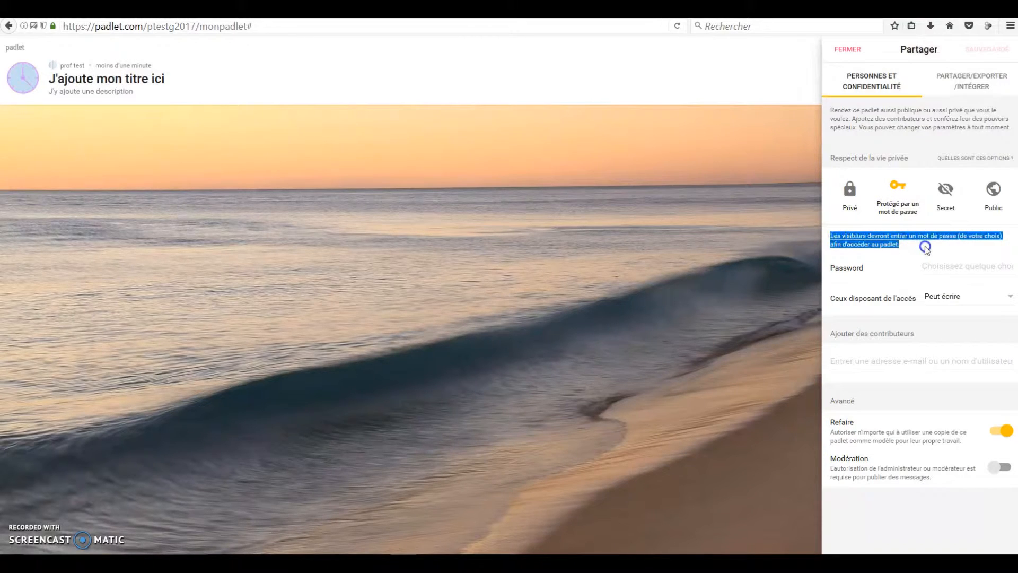
click(945, 192)
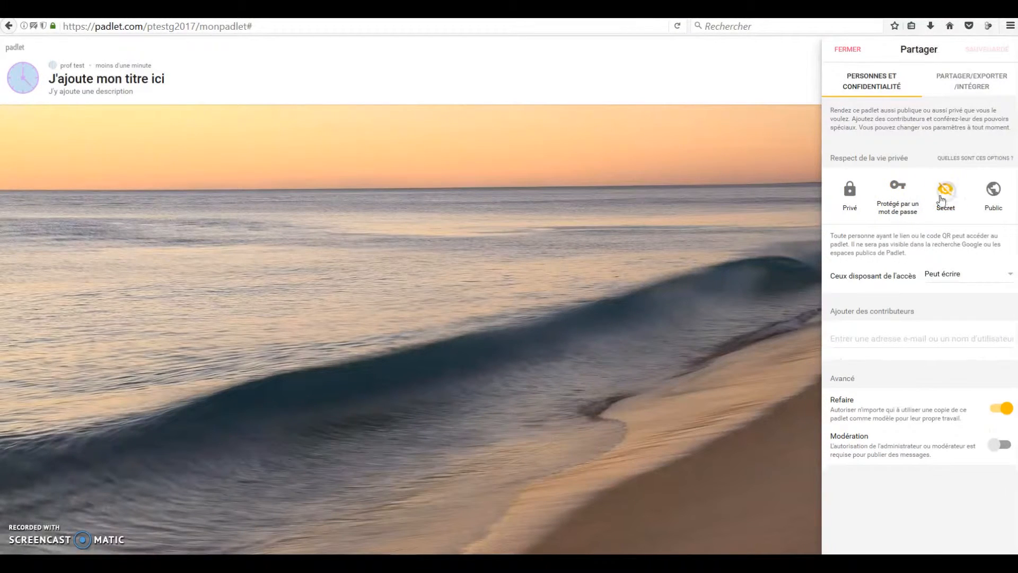
drag(829, 234, 923, 254)
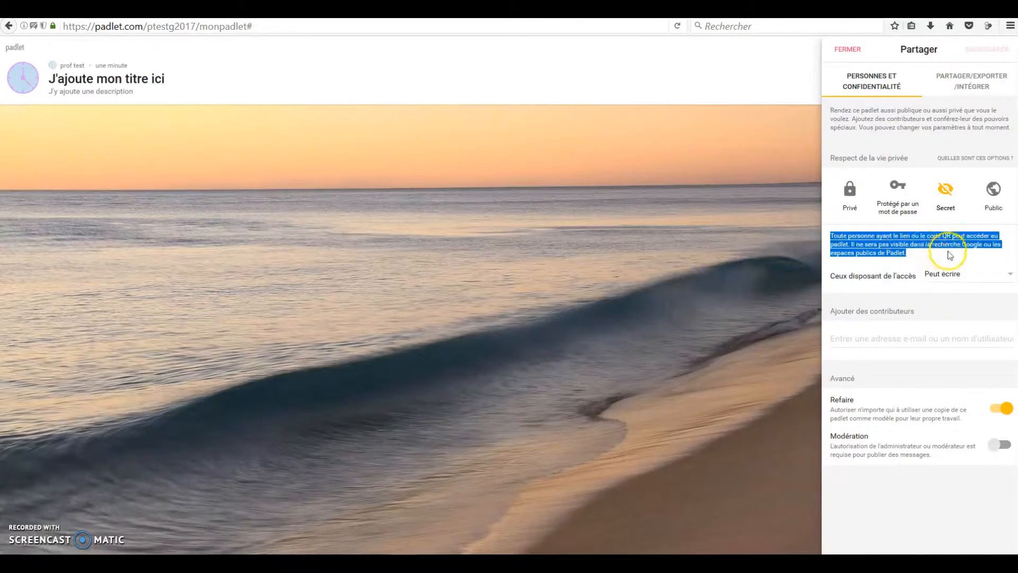
click(993, 190)
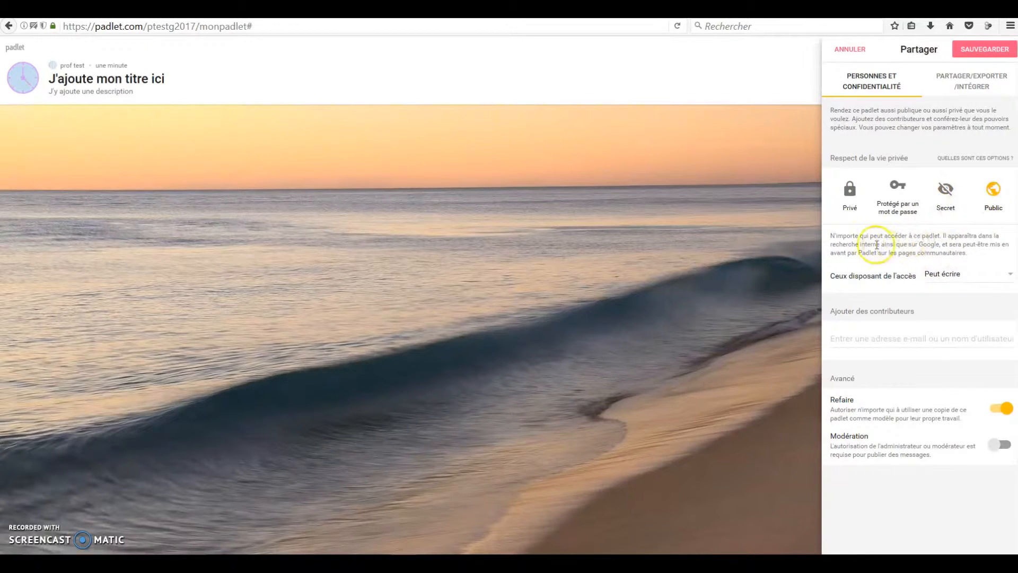
drag(832, 236, 957, 257)
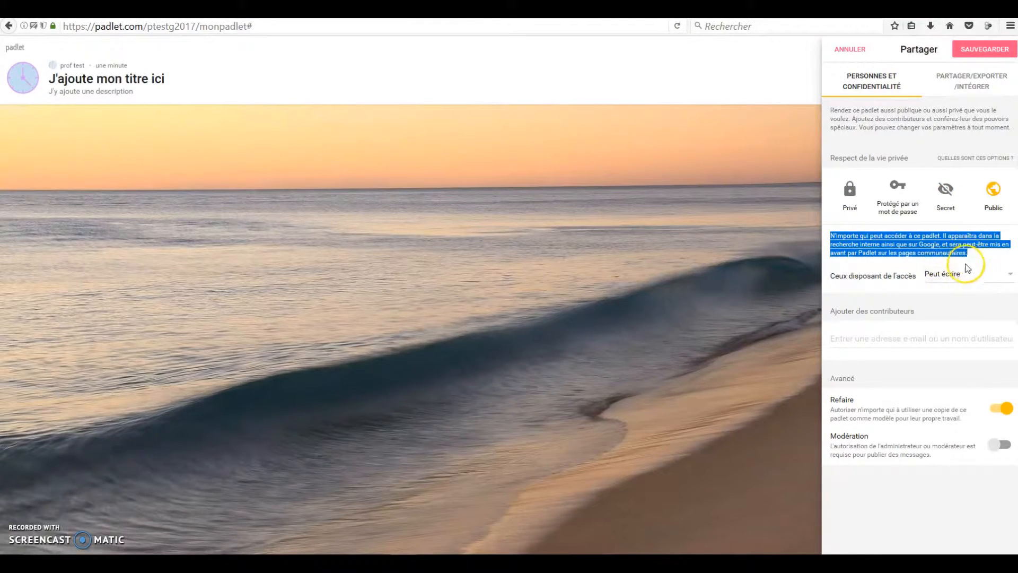
Step: Compare the four privacy modes once more by selecting each of them, ending on Privé
click(852, 192)
click(898, 192)
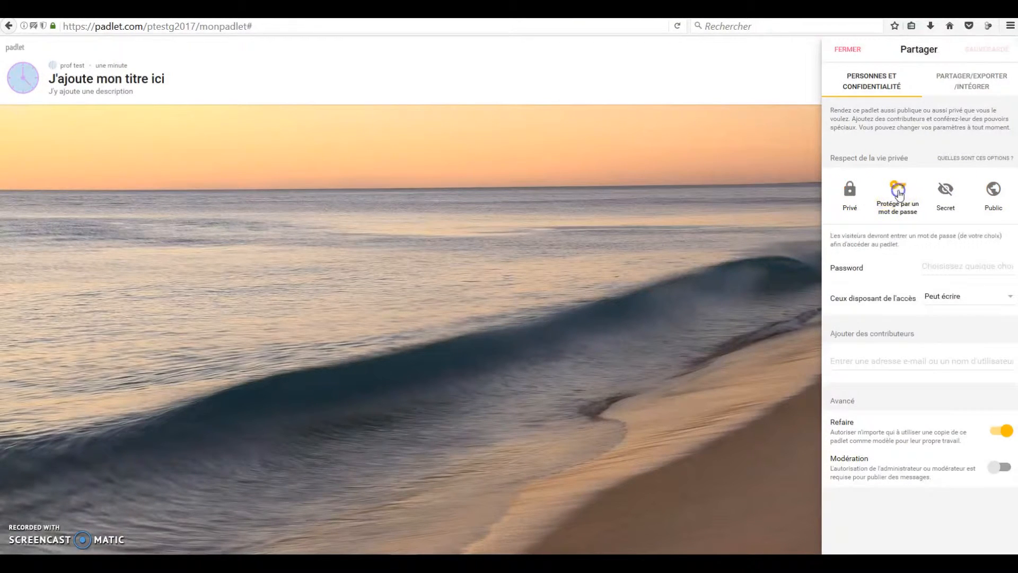
click(941, 193)
click(991, 191)
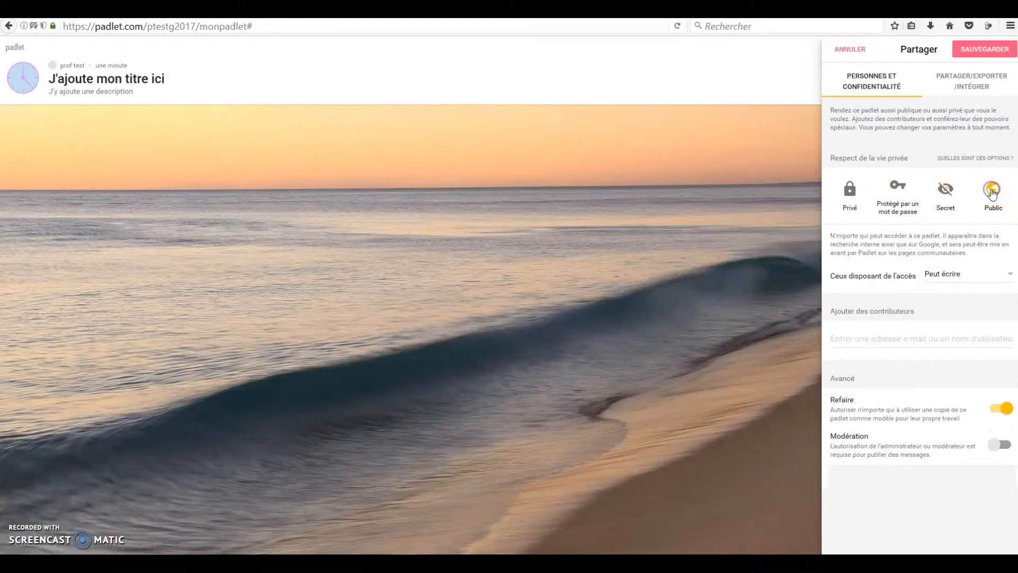
click(853, 192)
click(870, 267)
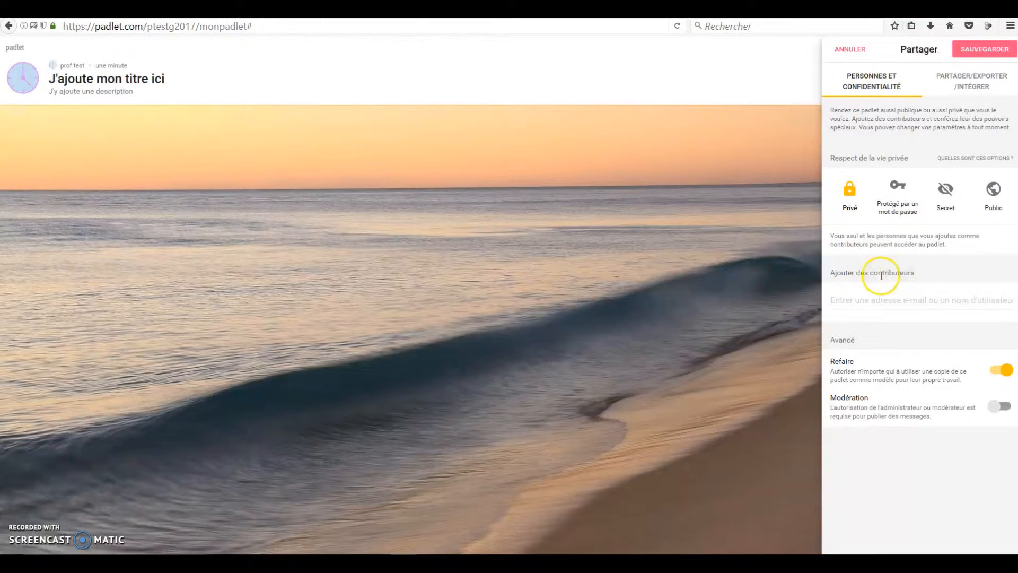
Step: Try the password-protected mode, look at the visitor access levels and keep Peut écrire
click(899, 196)
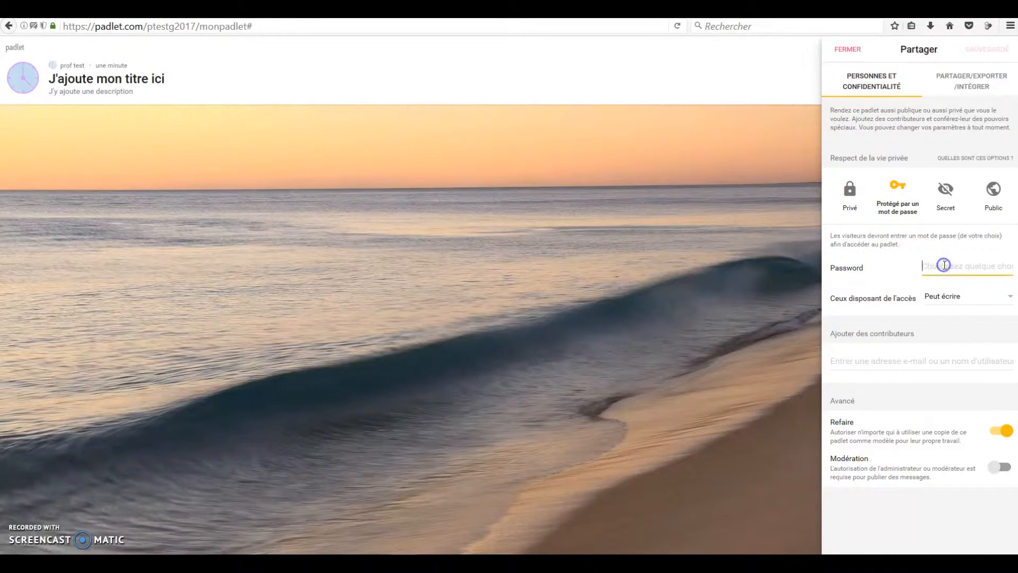
click(973, 296)
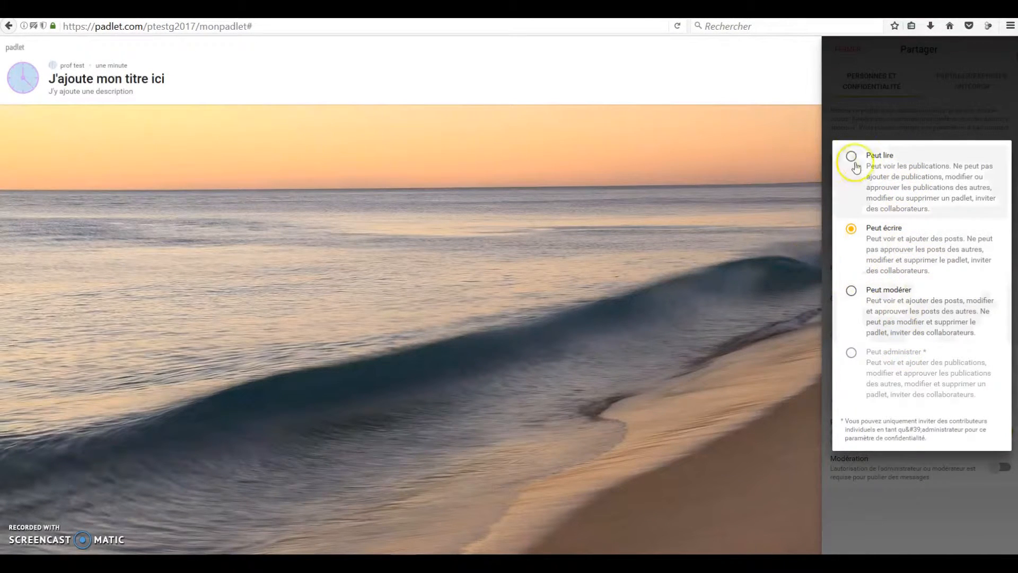
click(885, 233)
Step: Set the padlet's privacy to Secret and the access level of those who have access to Peut lire
click(945, 198)
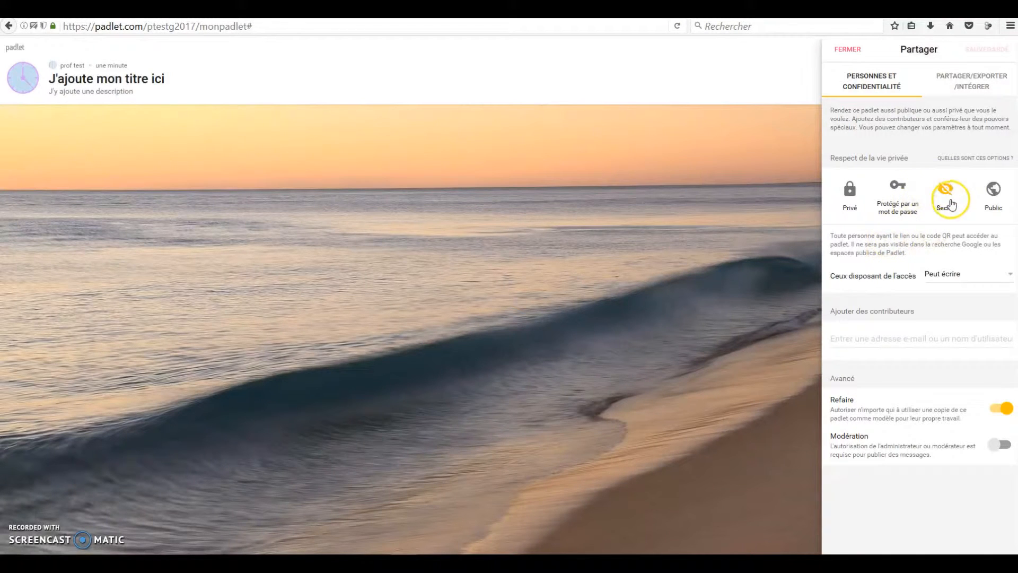
click(951, 275)
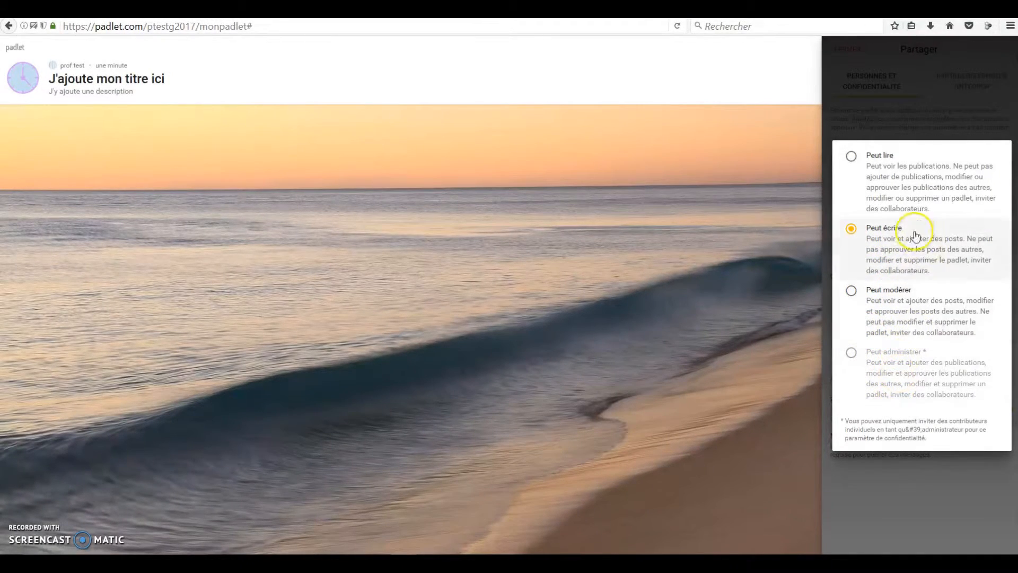
click(893, 178)
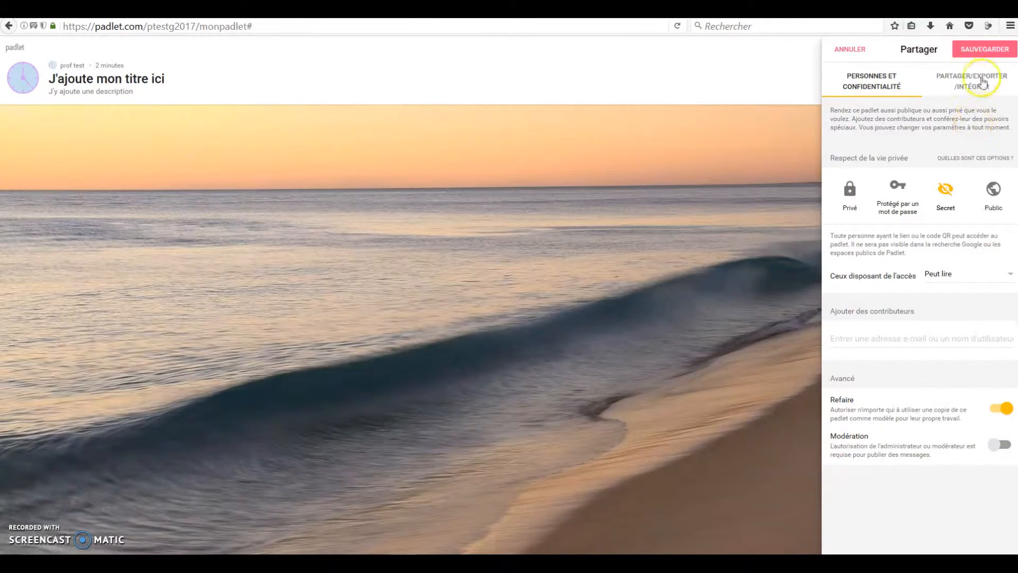
click(984, 53)
Step: Review the sharing and export options, copy the padlet's link and open it in a private browsing window
click(983, 81)
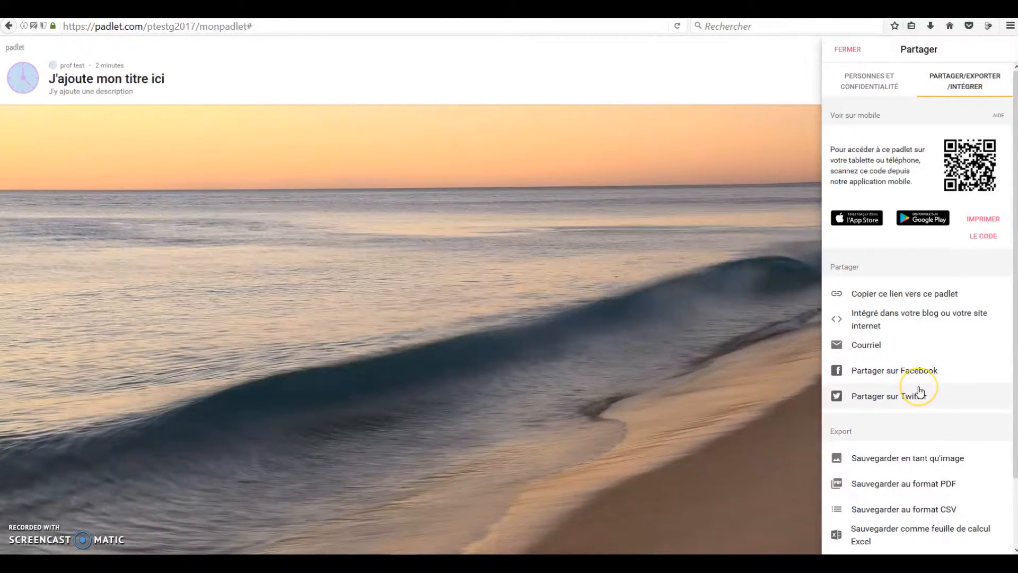
scroll(933, 390, down, 2)
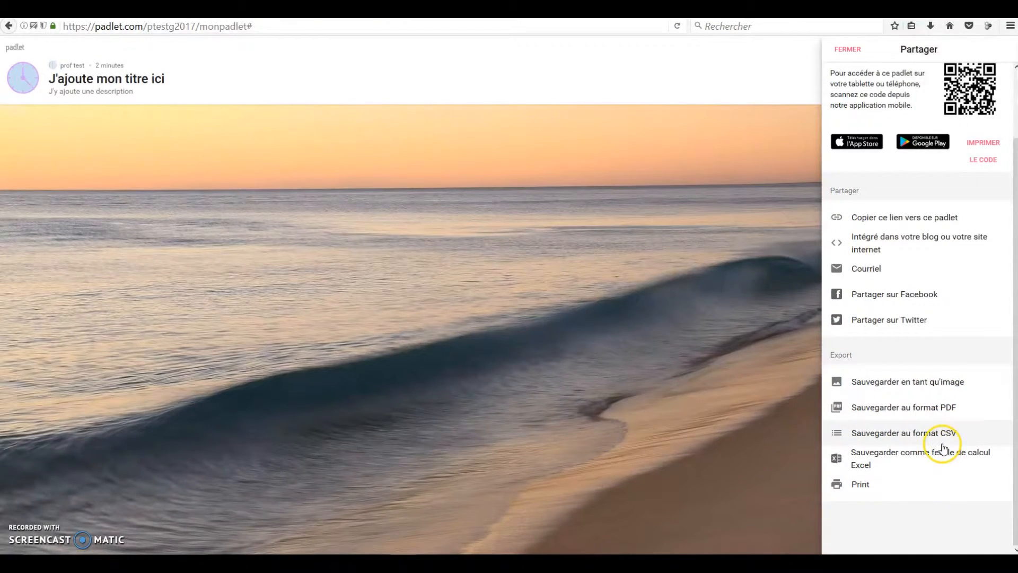
scroll(949, 448, up, 2)
click(927, 295)
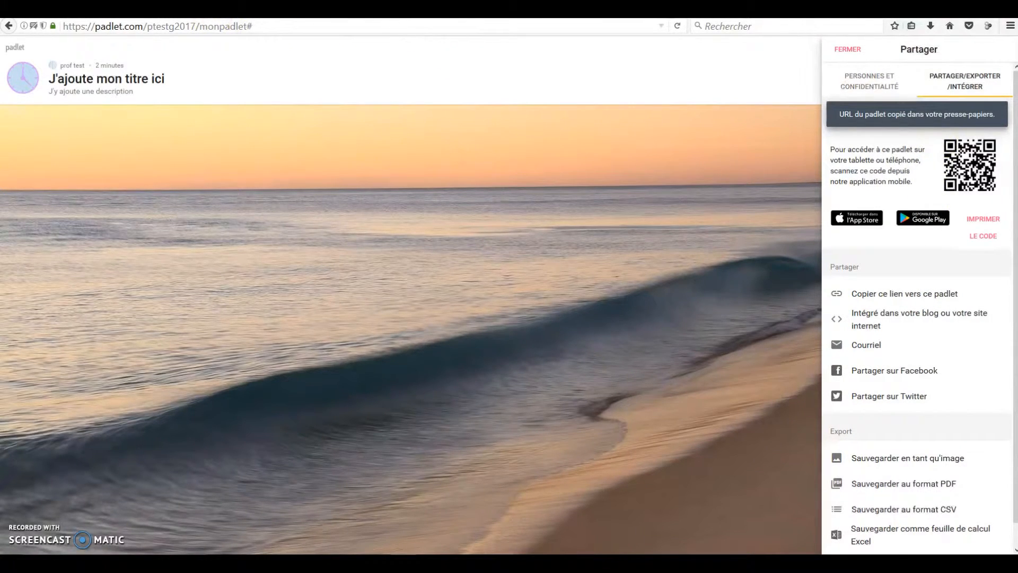
key(ctrl+shift+p)
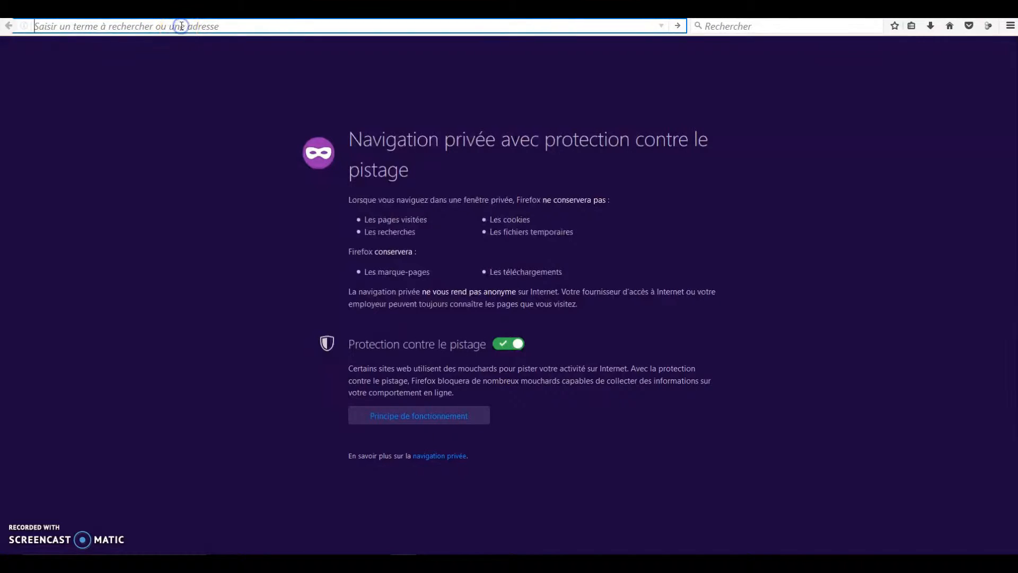
key(Return)
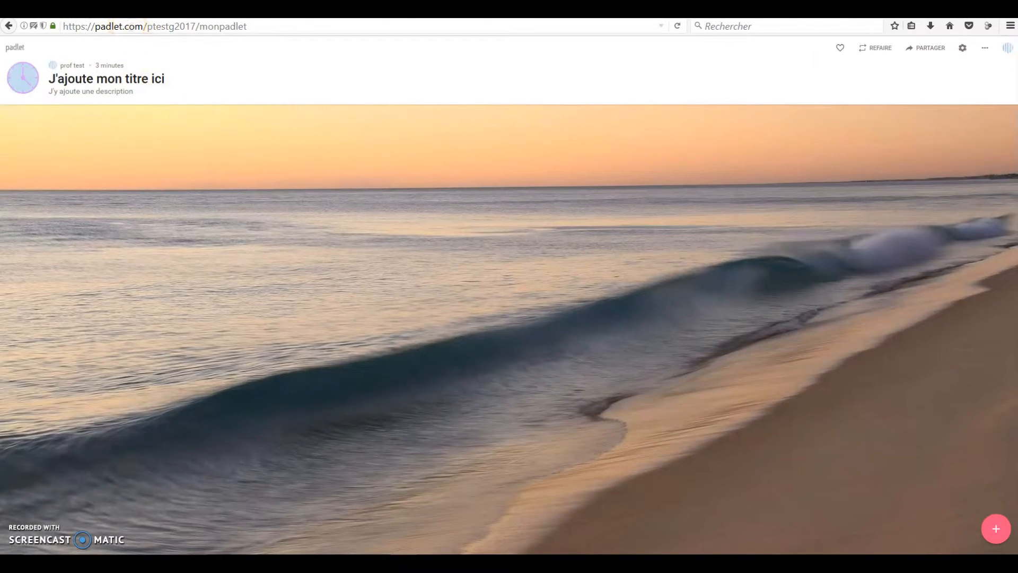
Step: Examine the embed codes for a blog or website, return to the sharing options and keep working on the unsaved changes
click(925, 48)
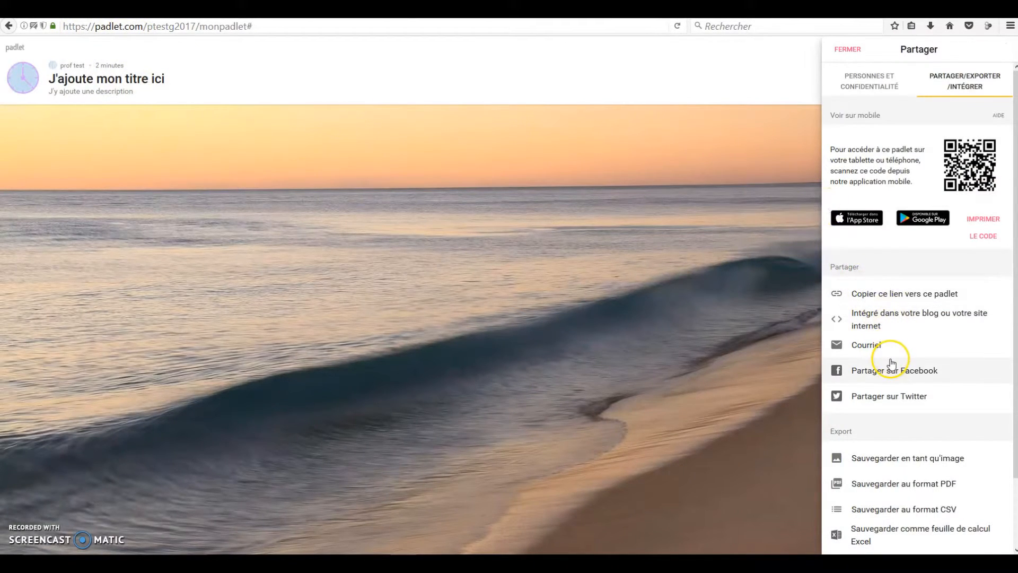
scroll(908, 309, down, 1)
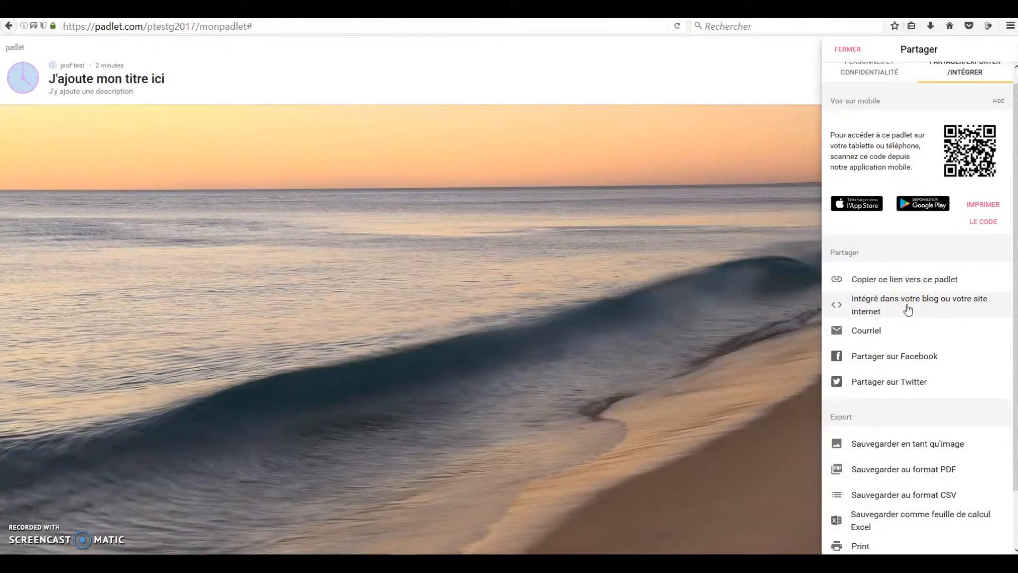
click(908, 310)
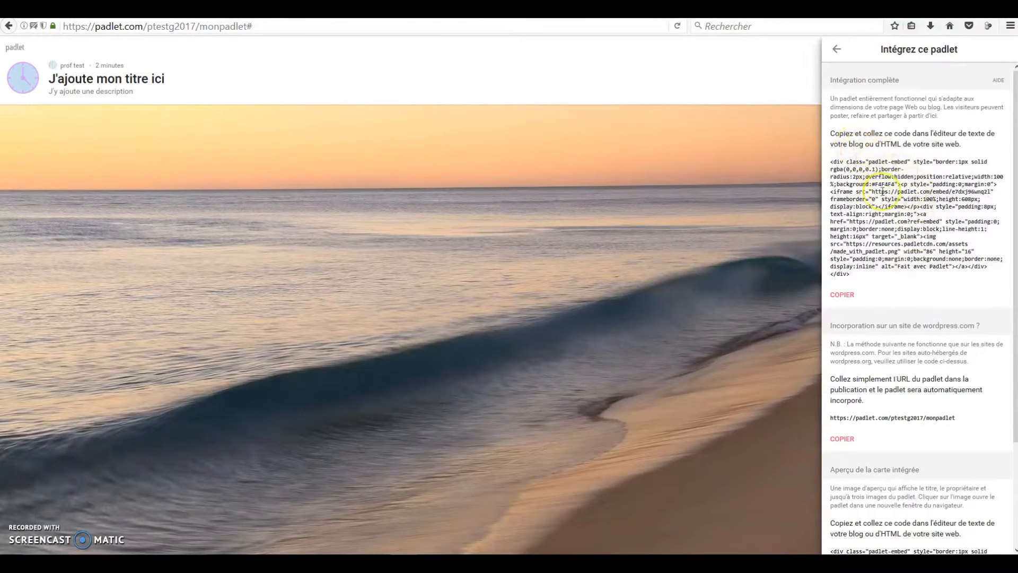
click(844, 57)
click(842, 49)
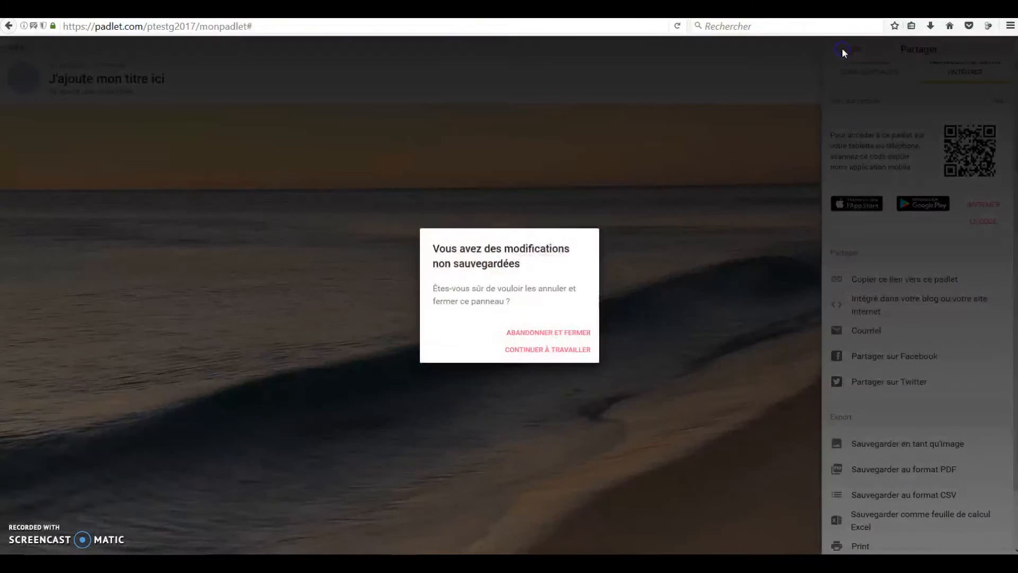
click(555, 350)
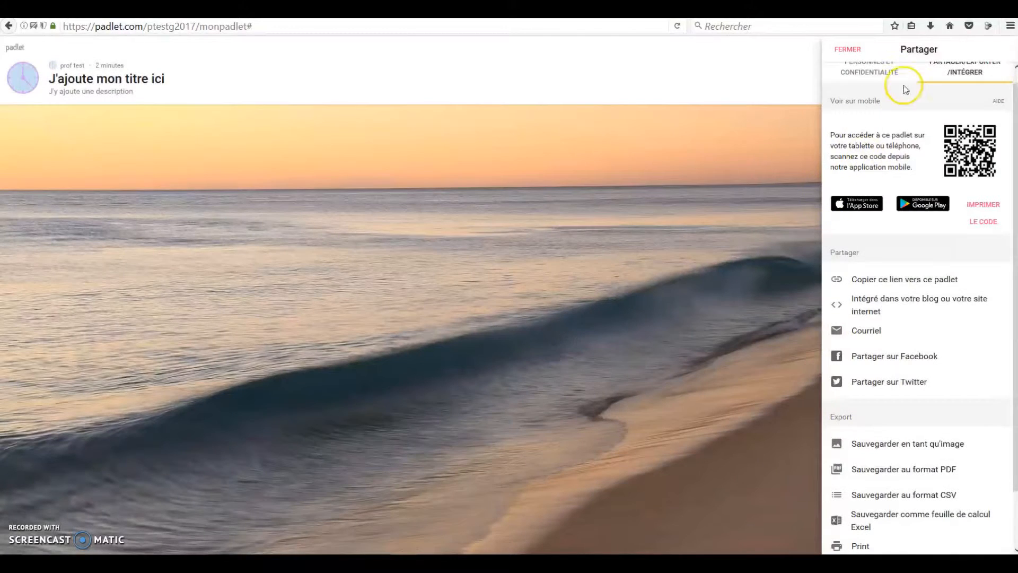
scroll(909, 106, up, 1)
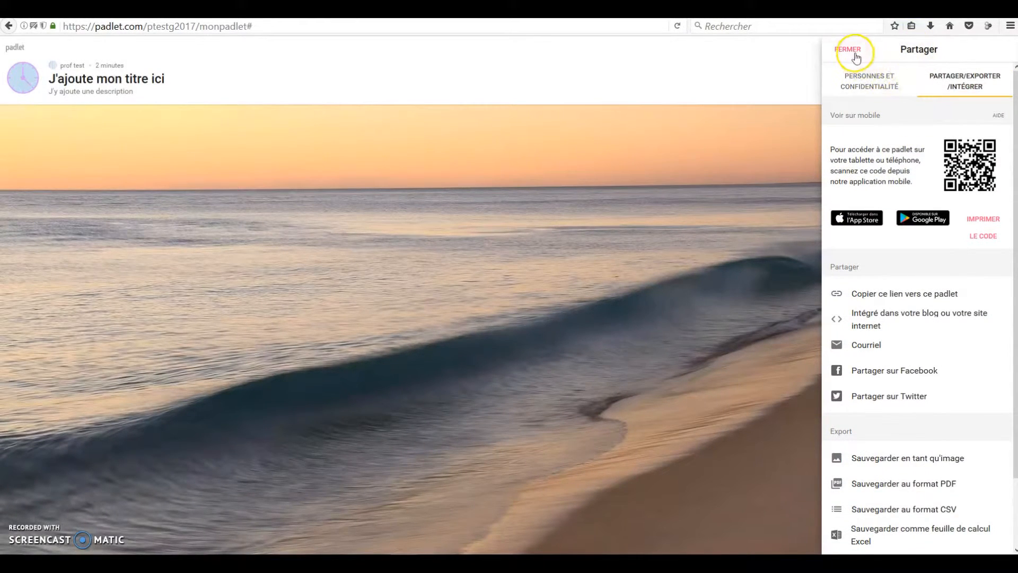
Step: Return to the people and privacy settings, save them and close the sharing options
click(861, 87)
click(983, 51)
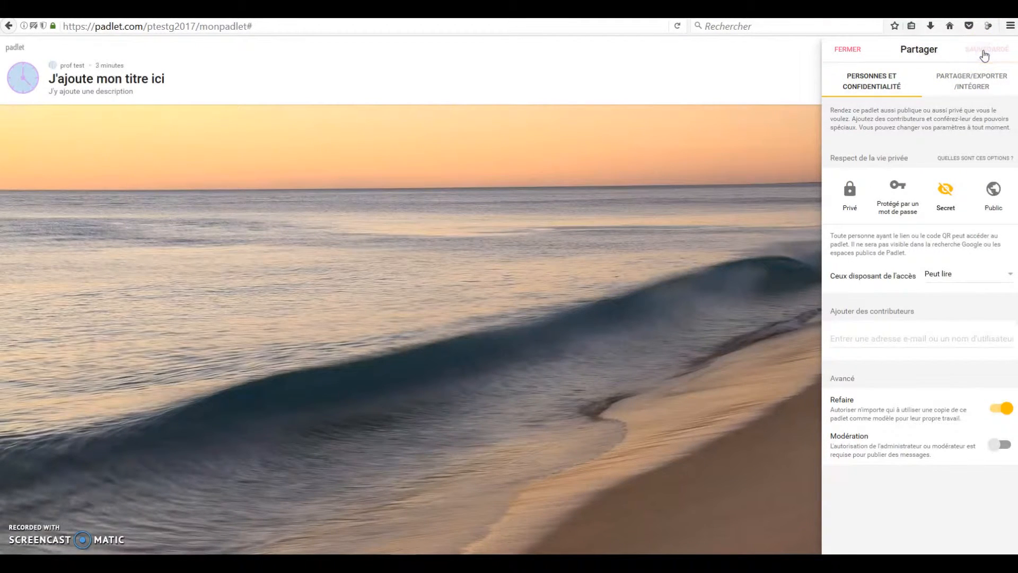
click(848, 49)
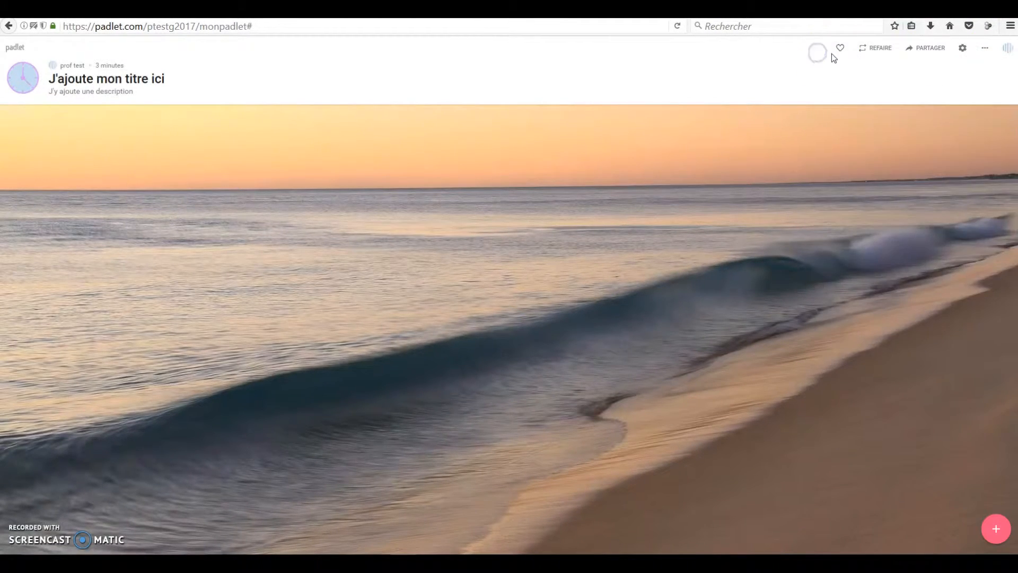
Step: Create a post titled "Votre nom ou le titre du document déposé" and look over its attachment types
double_click(293, 189)
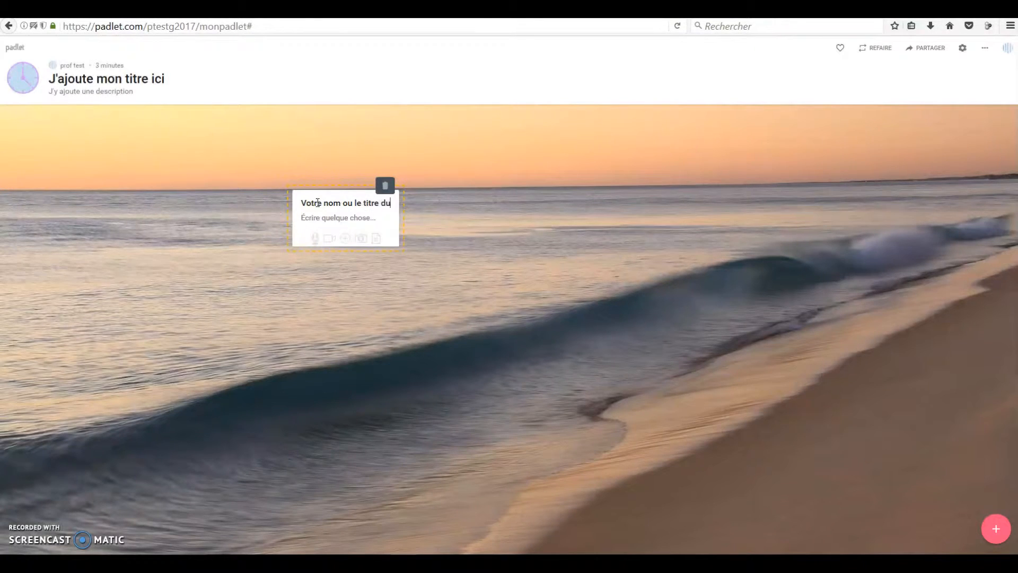
text(document déposé)
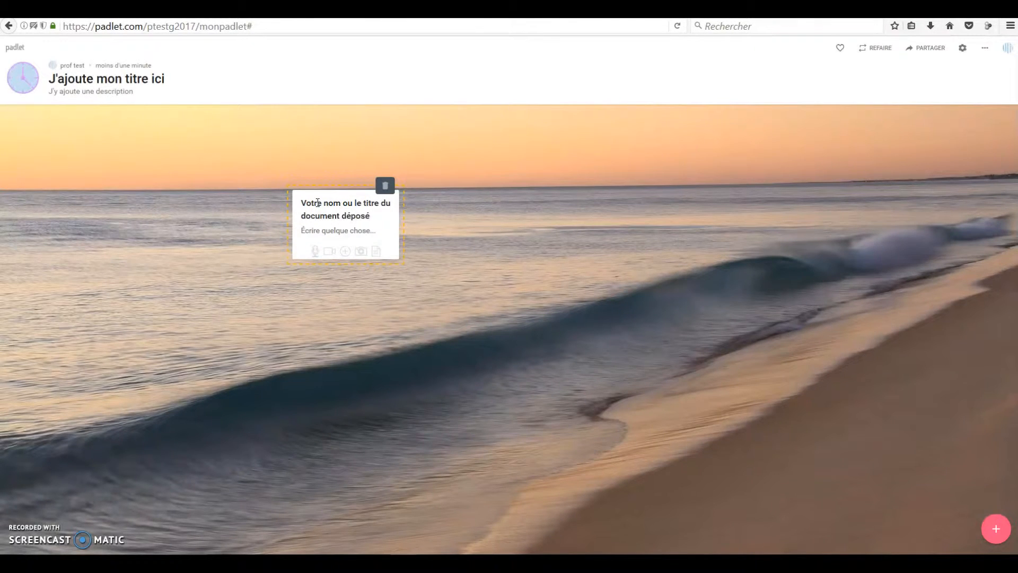
click(323, 262)
click(345, 253)
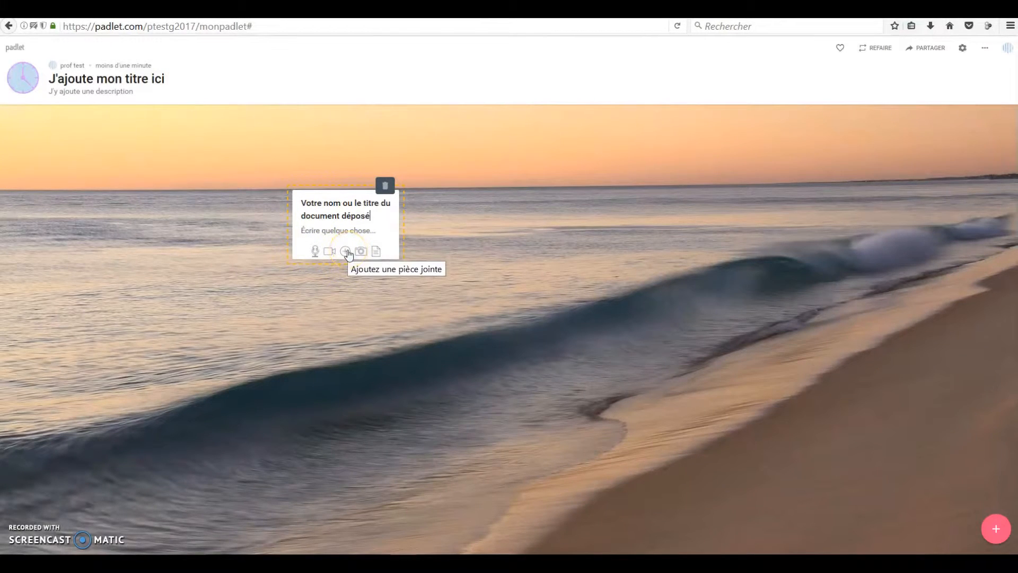
click(354, 262)
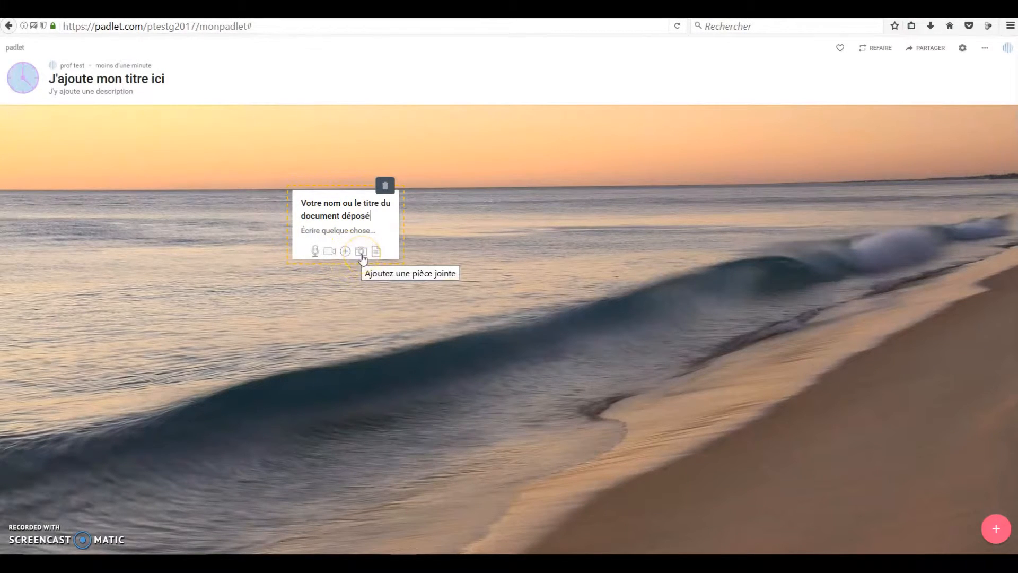
click(374, 253)
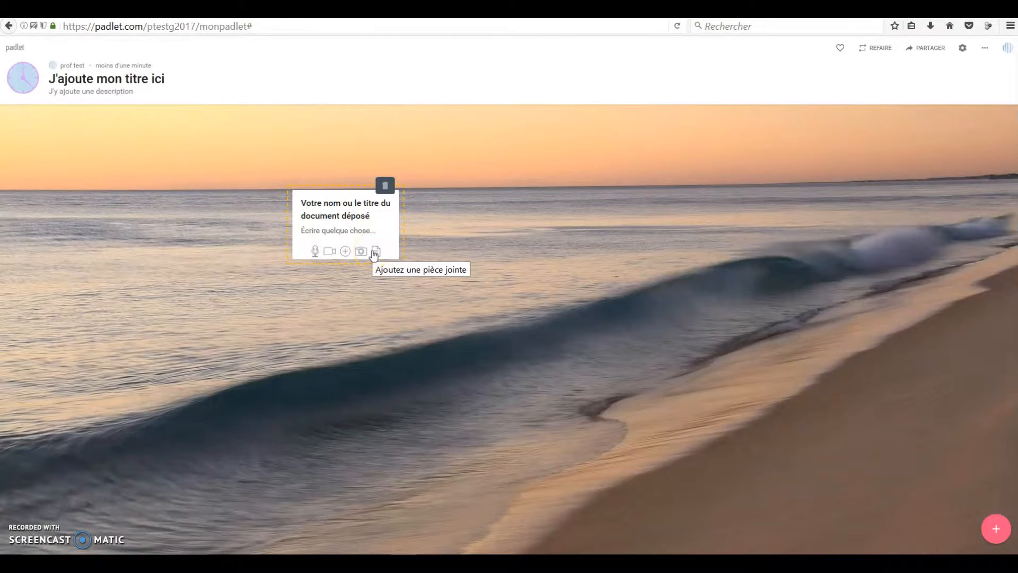
click(365, 253)
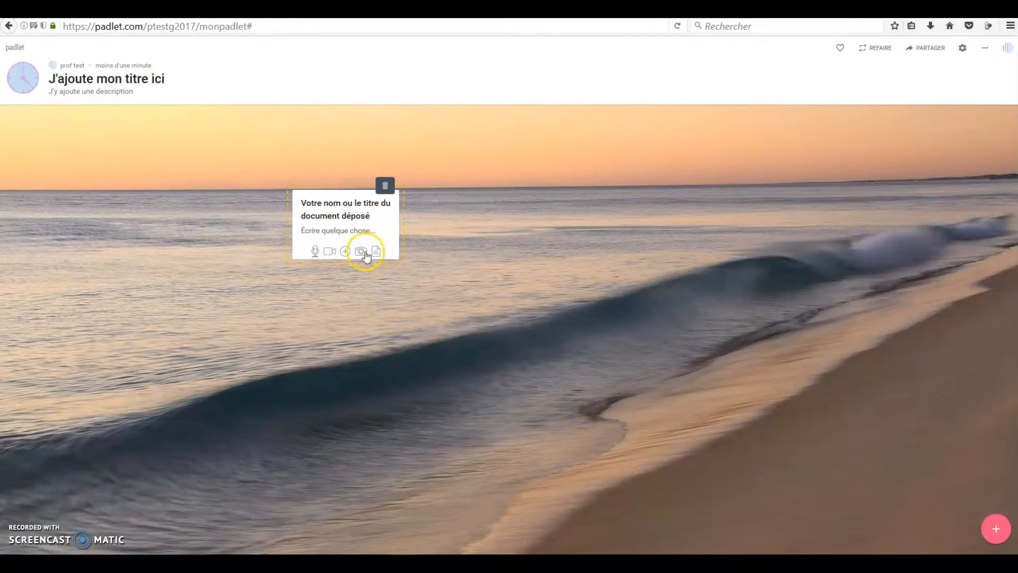
Step: Attach the video CRÉER RAPIDEMENT UN QUESTIONNAIRE from the desktop folder VIDEO DANS MA PEDAGOGIE > GOOGLE and finish the post
click(334, 254)
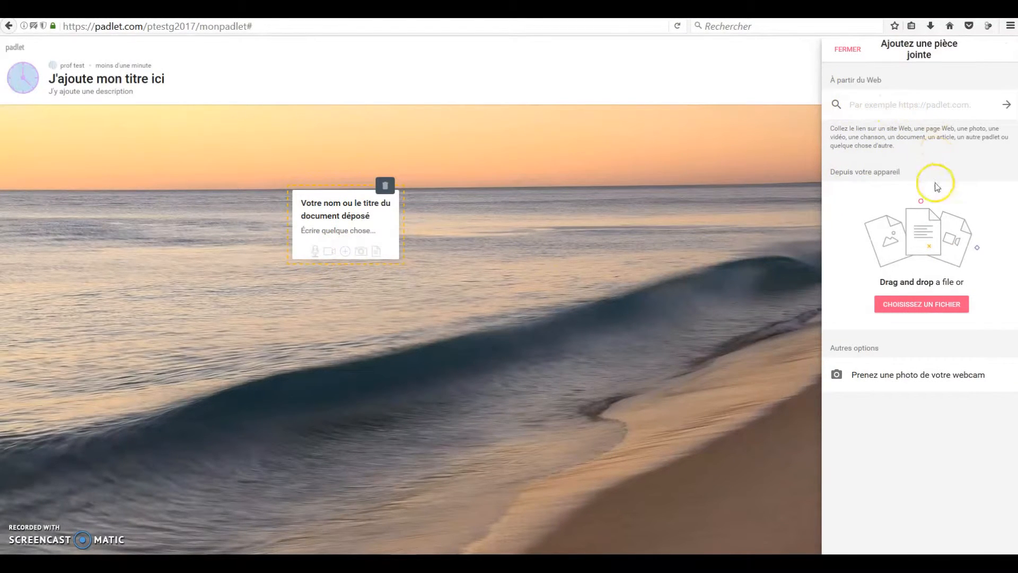
click(927, 309)
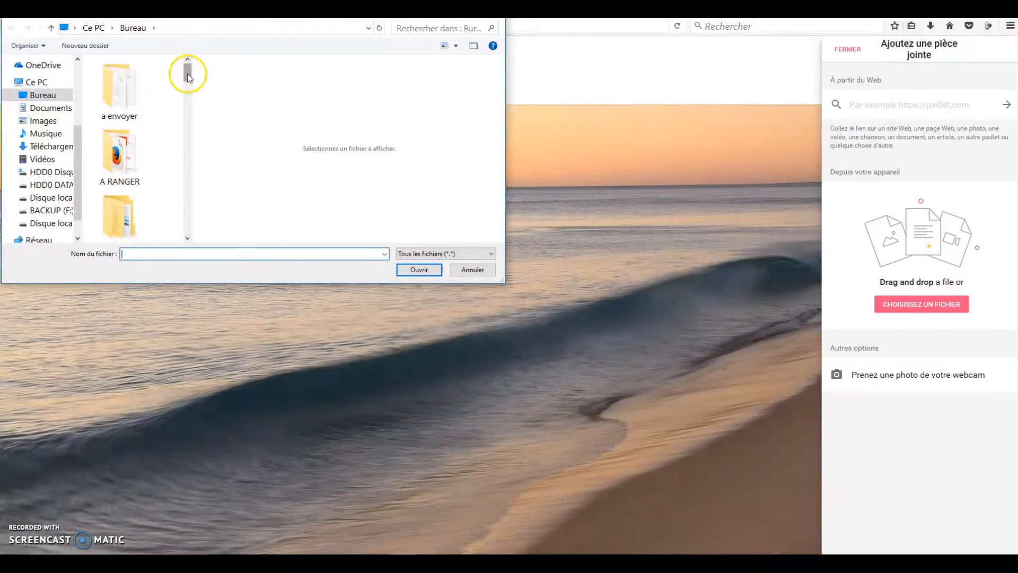
drag(187, 72, 186, 136)
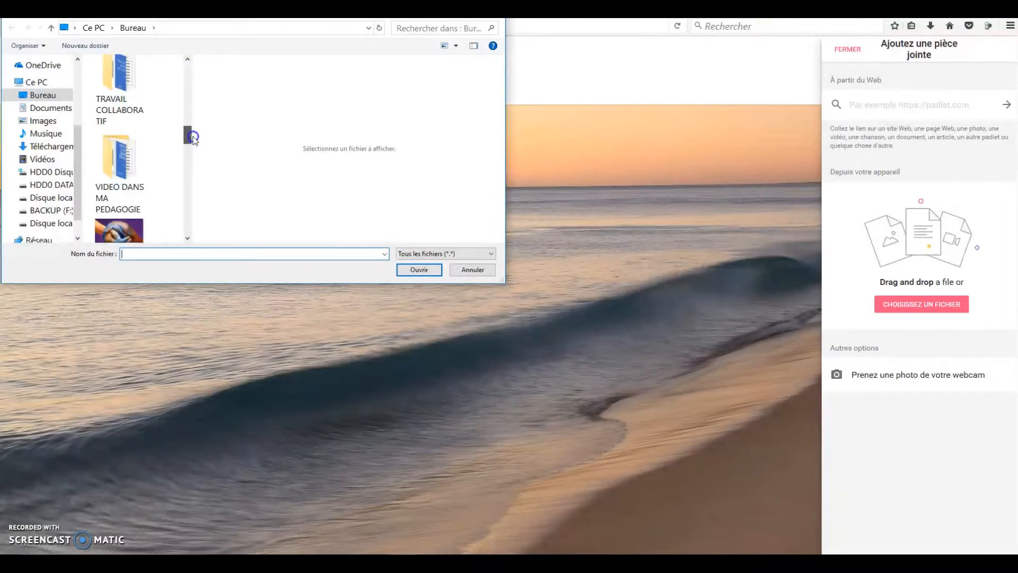
double_click(118, 159)
scroll(185, 86, down, 5)
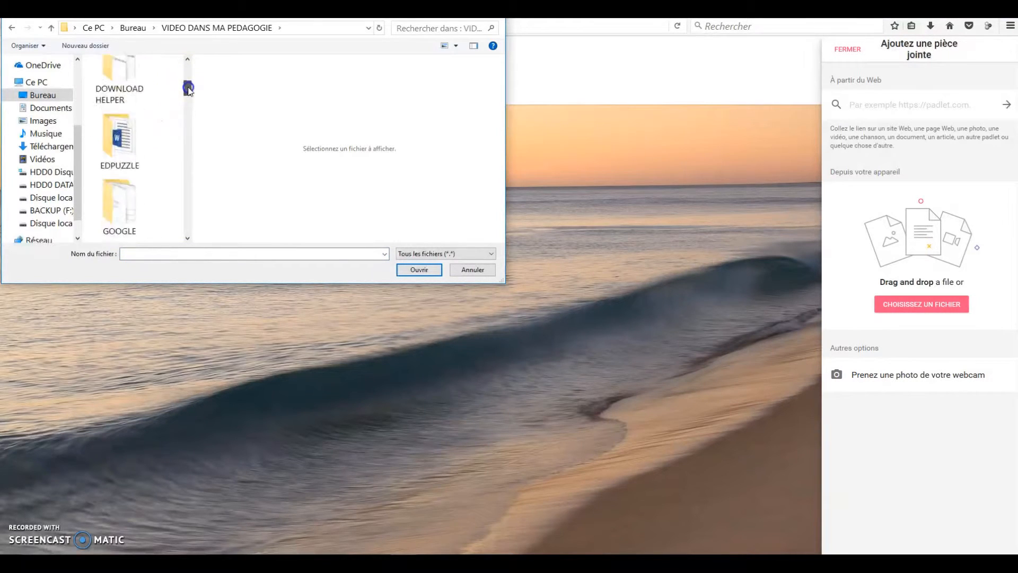
double_click(126, 84)
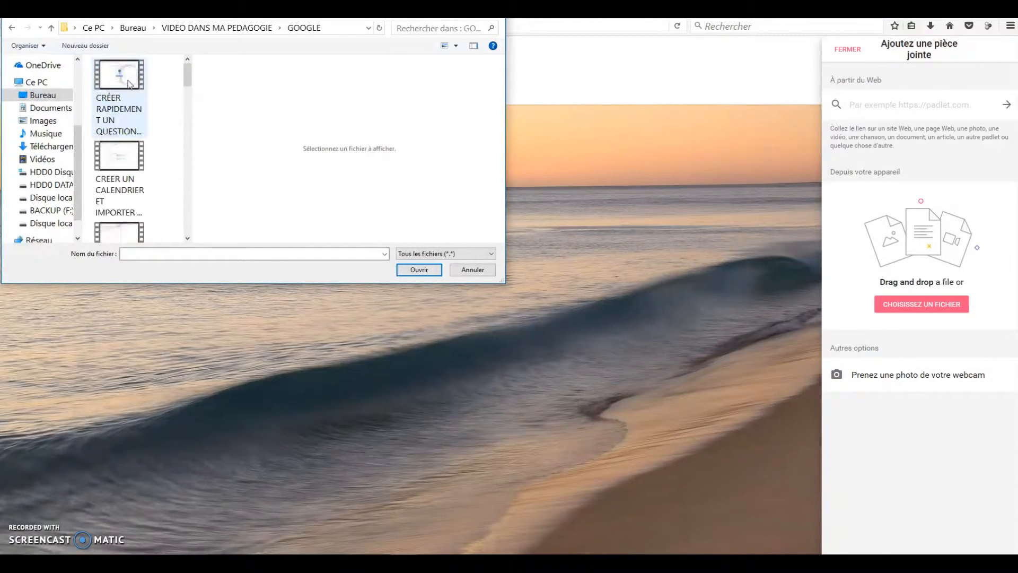
click(129, 84)
click(415, 272)
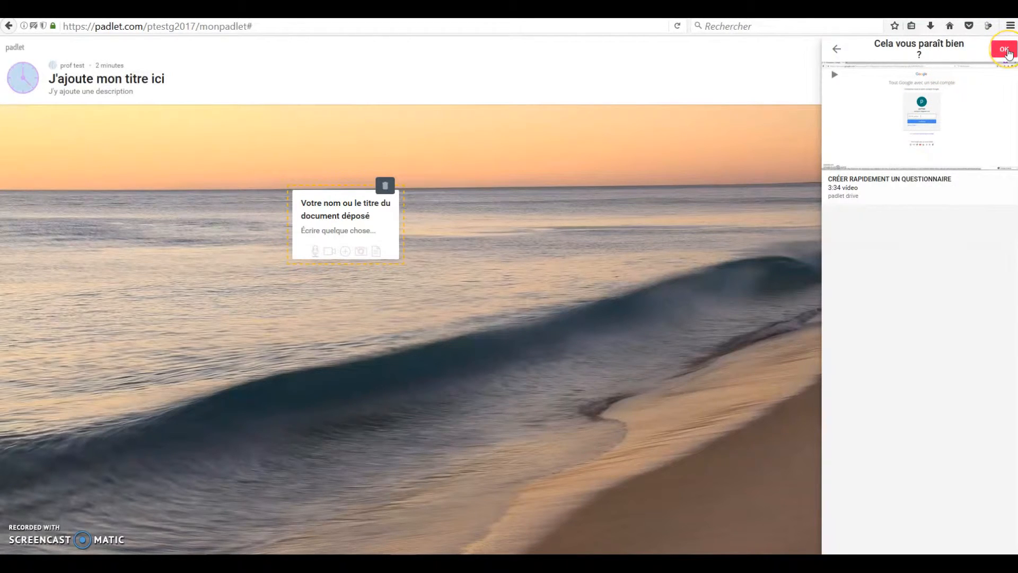
click(1004, 49)
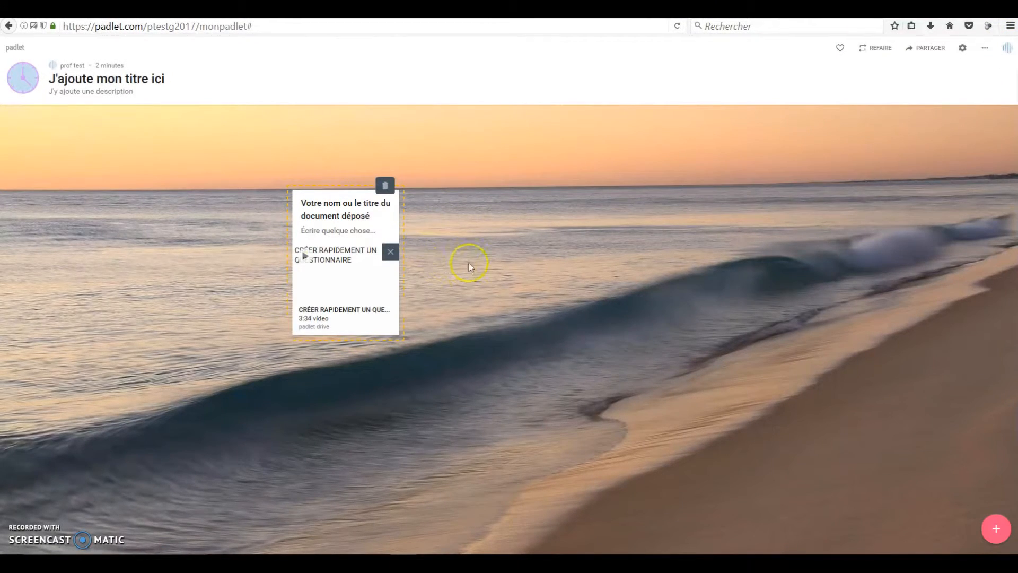
click(502, 256)
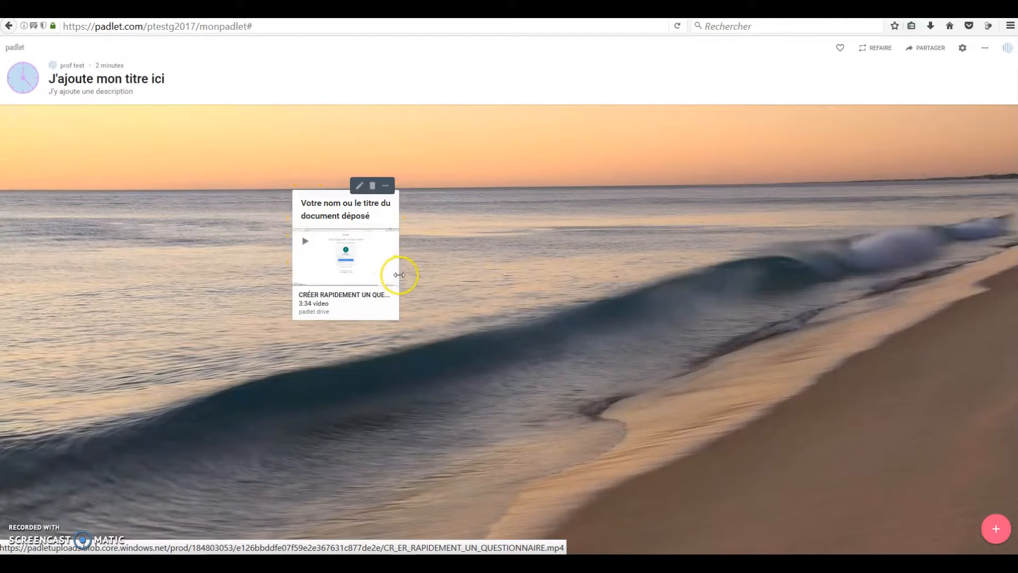
Step: Enlarge the video post to several times its width and move it to the upper-left corner of the padlet
drag(449, 277, 782, 350)
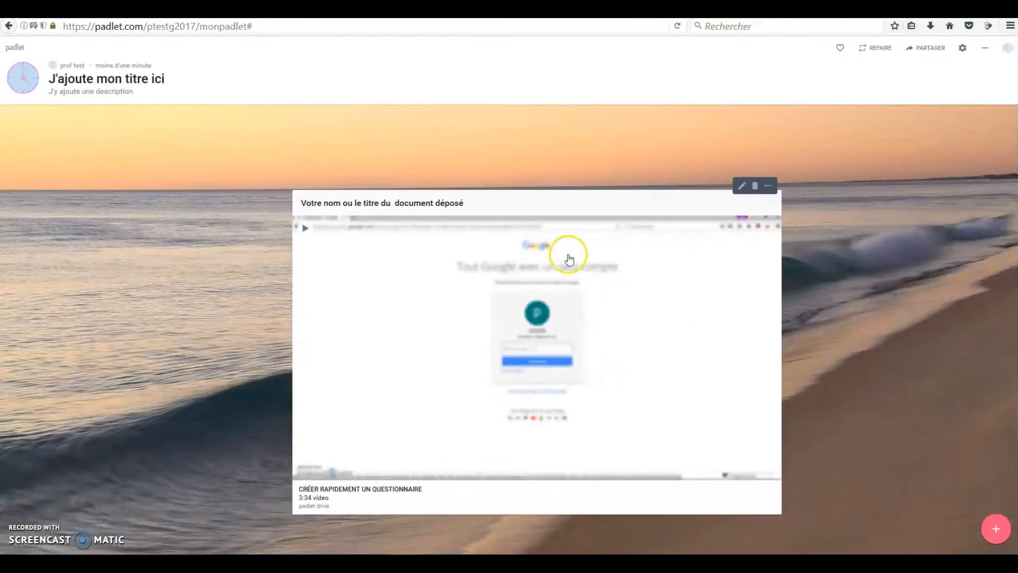
drag(536, 212, 505, 142)
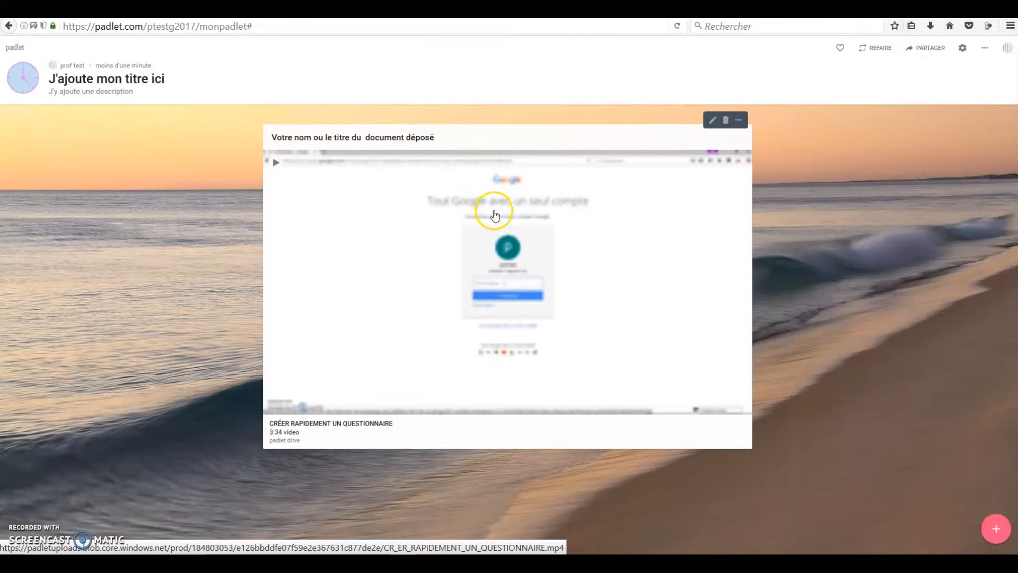
drag(448, 139, 202, 132)
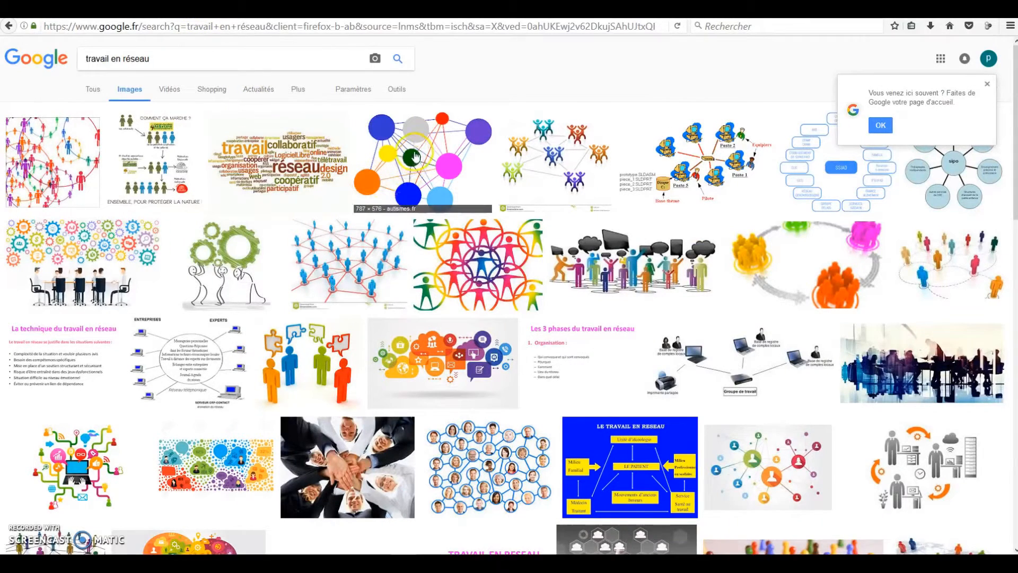
Step: Add the coloured-circle network image from the "travail en réseau" image results to the padlet, enlarge its post and place it beside the video
drag(421, 161, 87, 40)
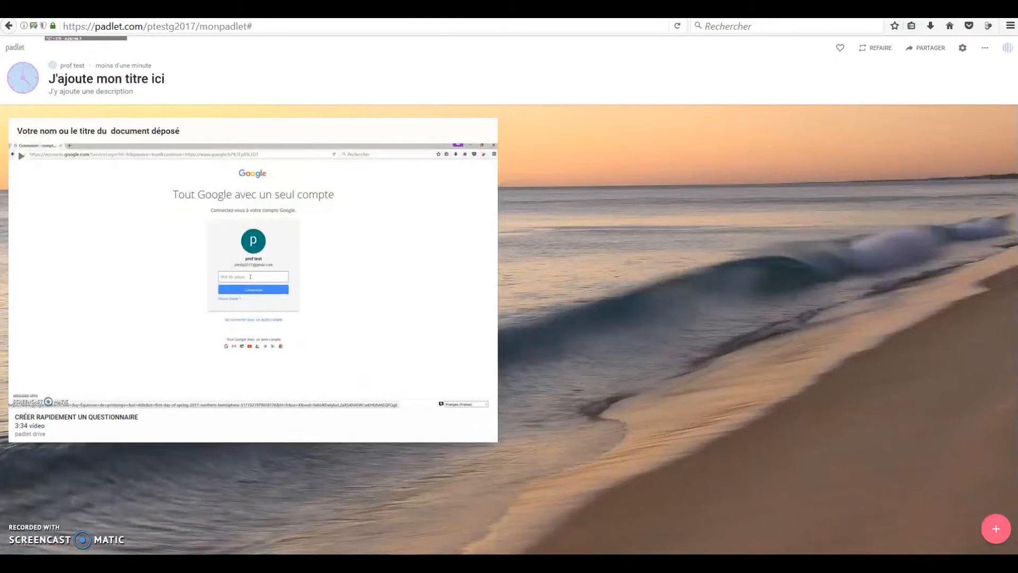
drag(88, 38, 681, 223)
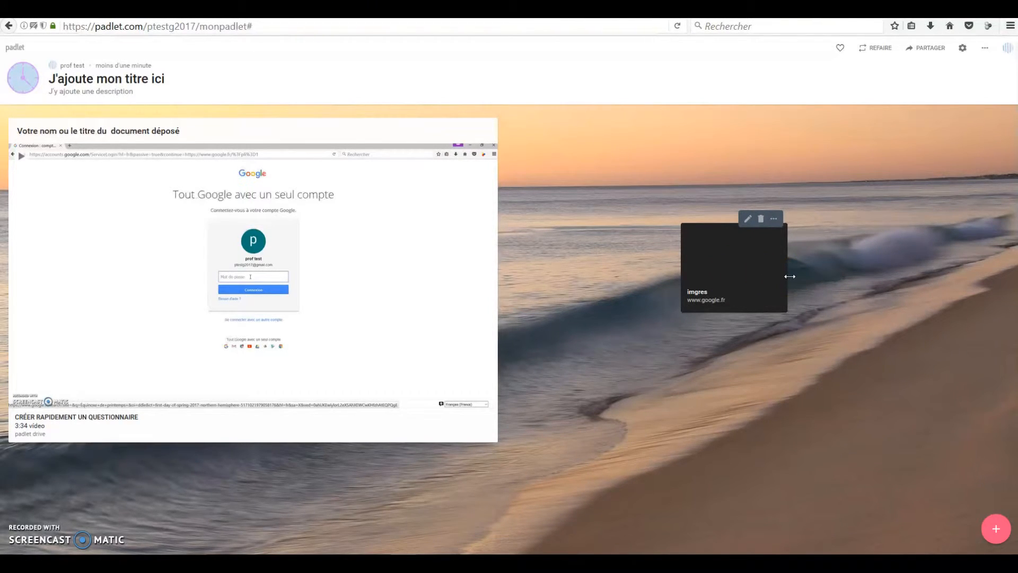
drag(790, 276, 916, 334)
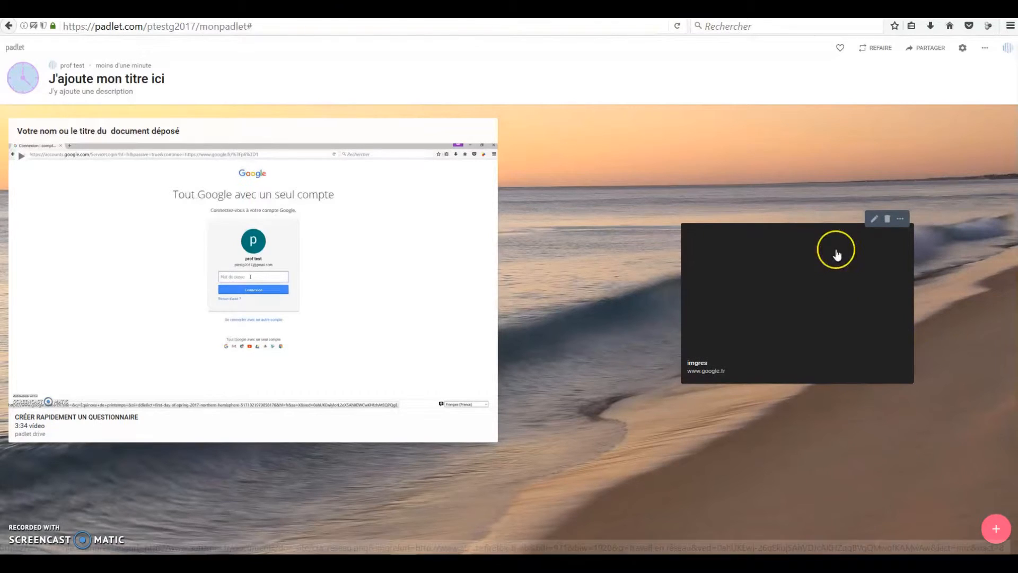
drag(827, 266, 723, 182)
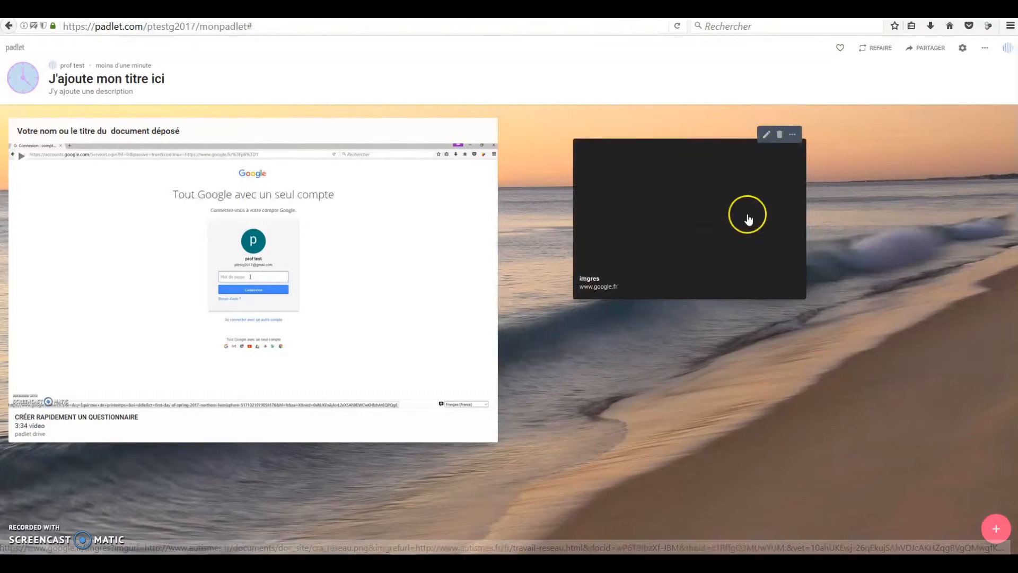
Step: Open the imgres post, view its source in a new window, and return to the padlet
click(685, 212)
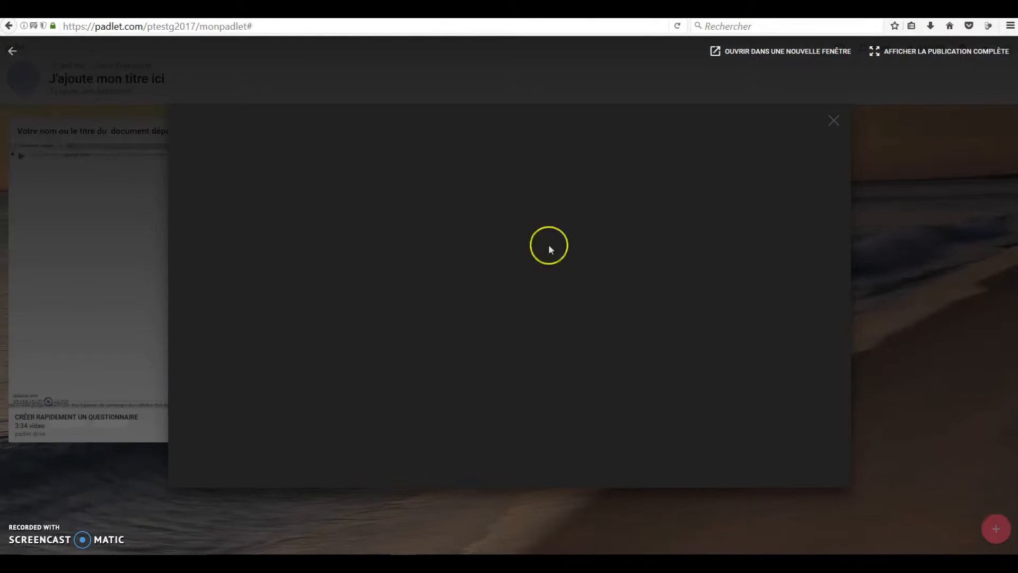
click(765, 47)
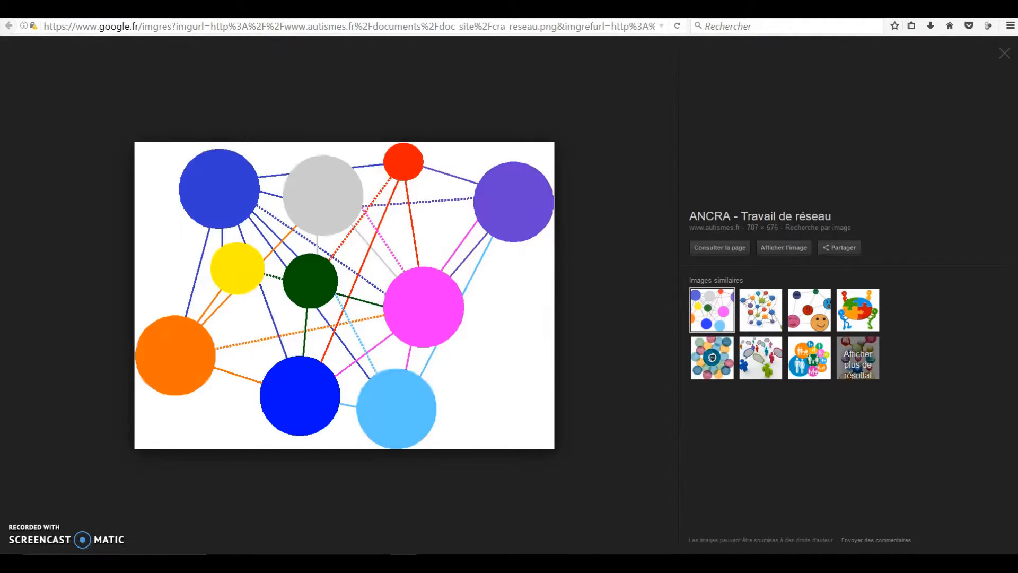
key(ctrl+w)
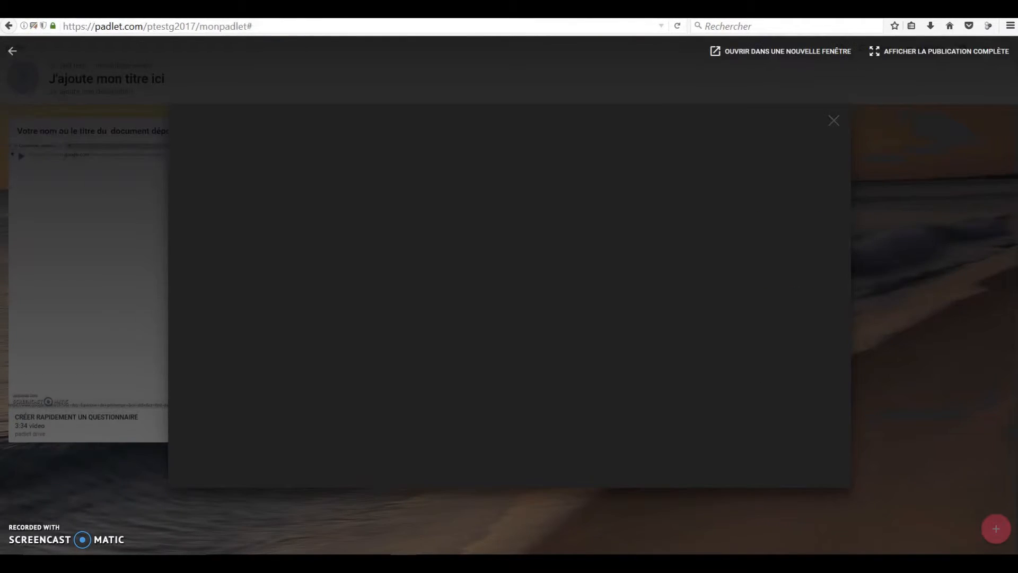
click(845, 122)
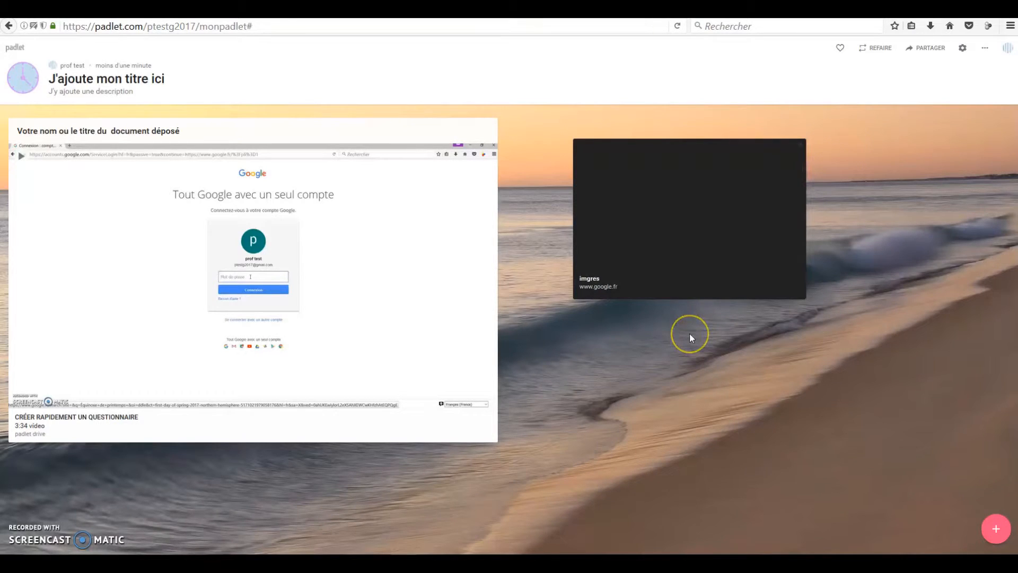
Step: Add the PowerPoint and Word files "Travailler de manière collaborative" from the TRAVAIL COLLABORATIF folder to the padlet as two new posts
click(87, 559)
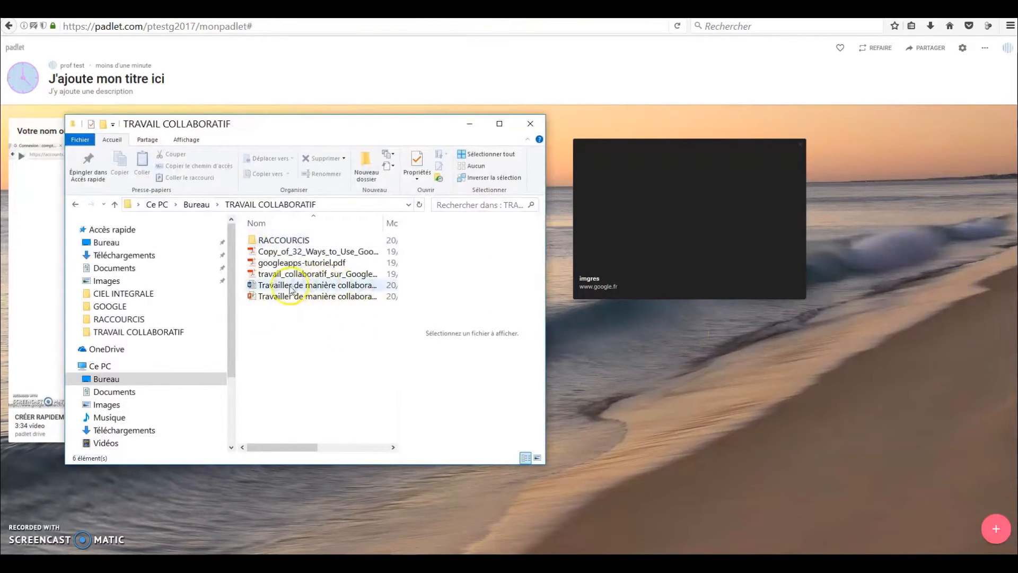
drag(279, 300, 631, 434)
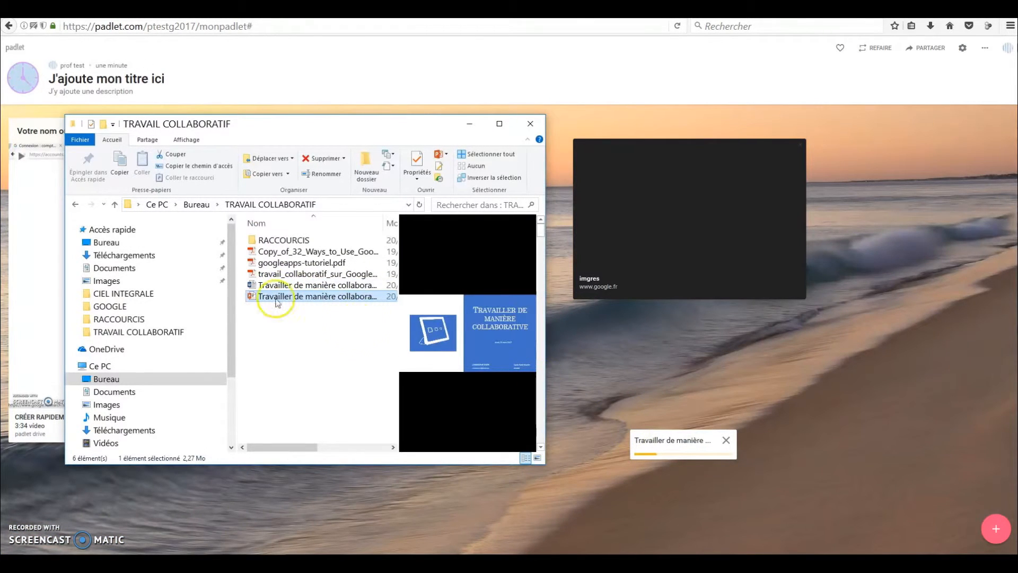
drag(276, 286, 373, 528)
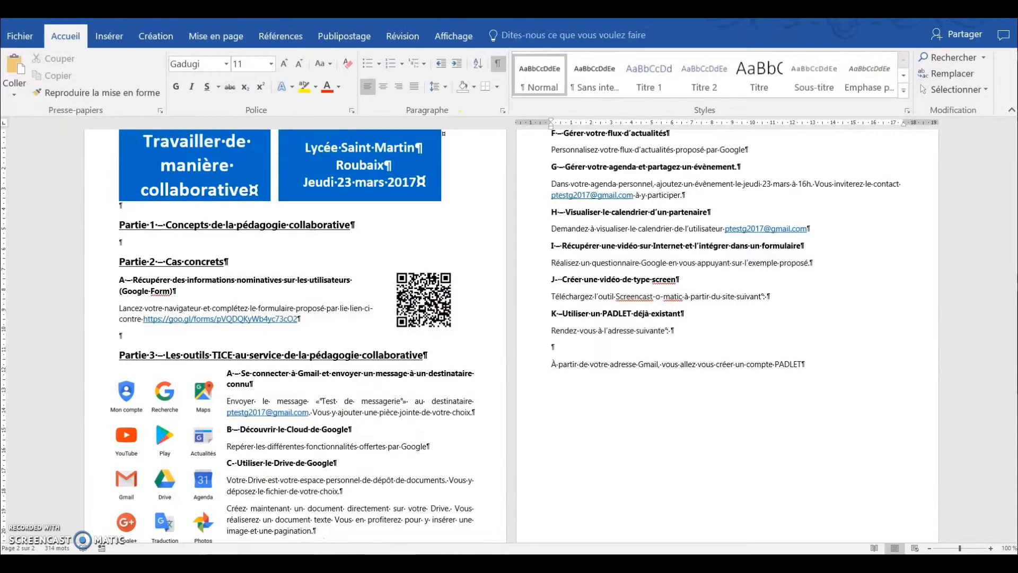
mouse_move(404, 561)
click(423, 530)
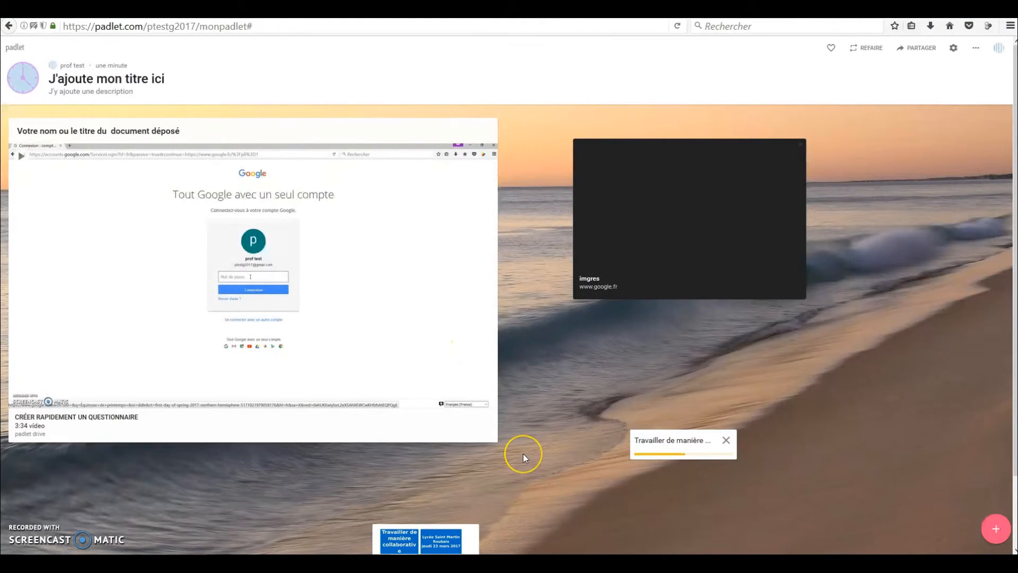
Step: Move the Word document post beneath the video post, enlarge it to nearly the video's width and check the layout
drag(416, 496, 80, 501)
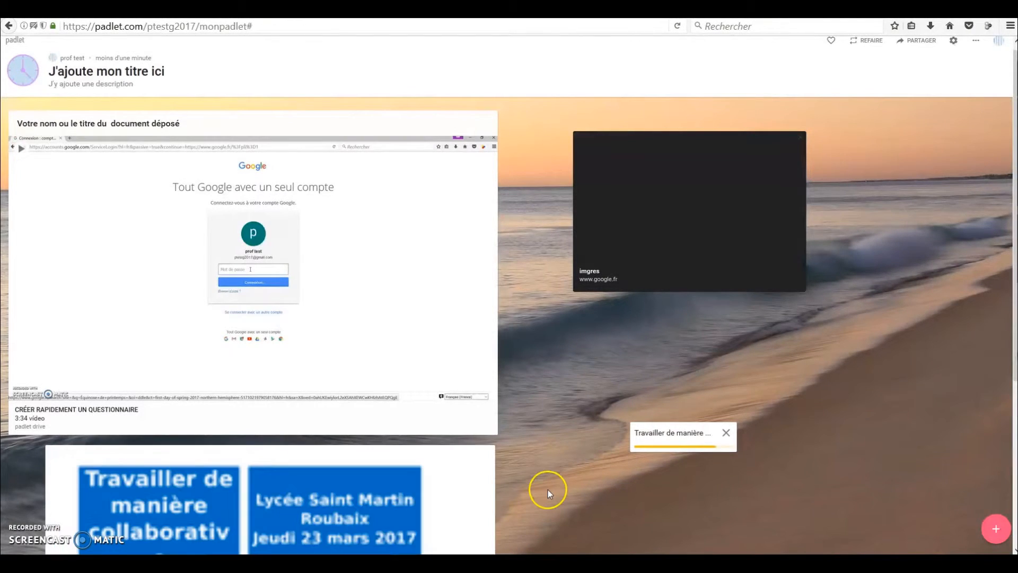
scroll(549, 486, down, 5)
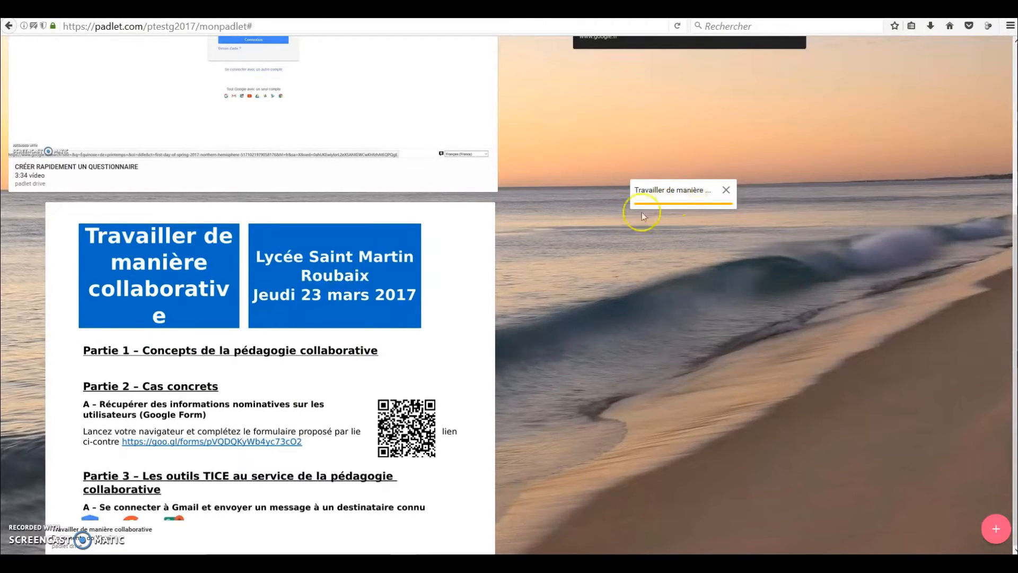
scroll(612, 424, up, 5)
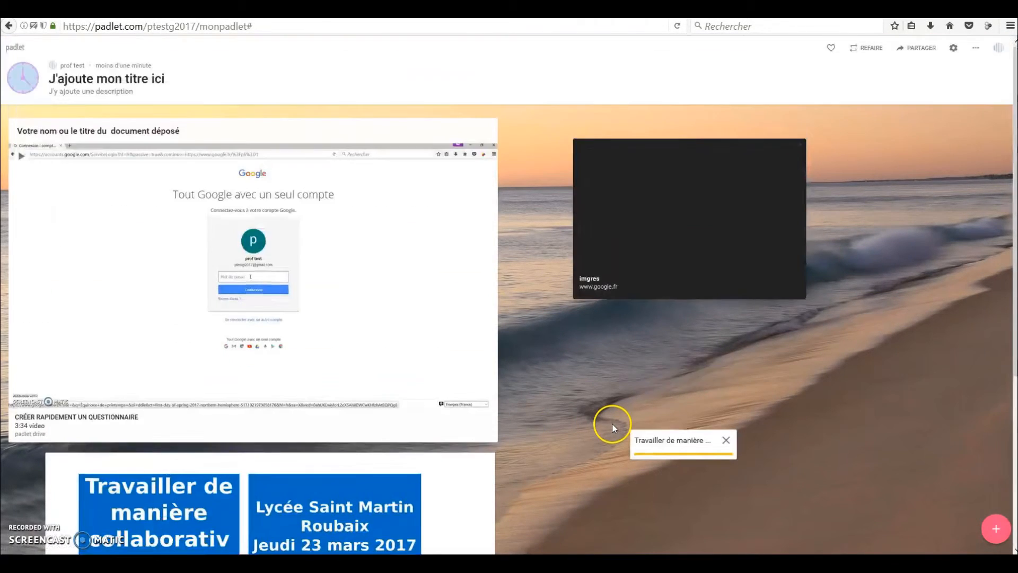
Step: Shift the Word document post slightly to the left beneath the video and enlarge the PowerPoint post beneath the imgres post
scroll(612, 424, down, 5)
drag(406, 274, 350, 538)
scroll(609, 377, down, 3)
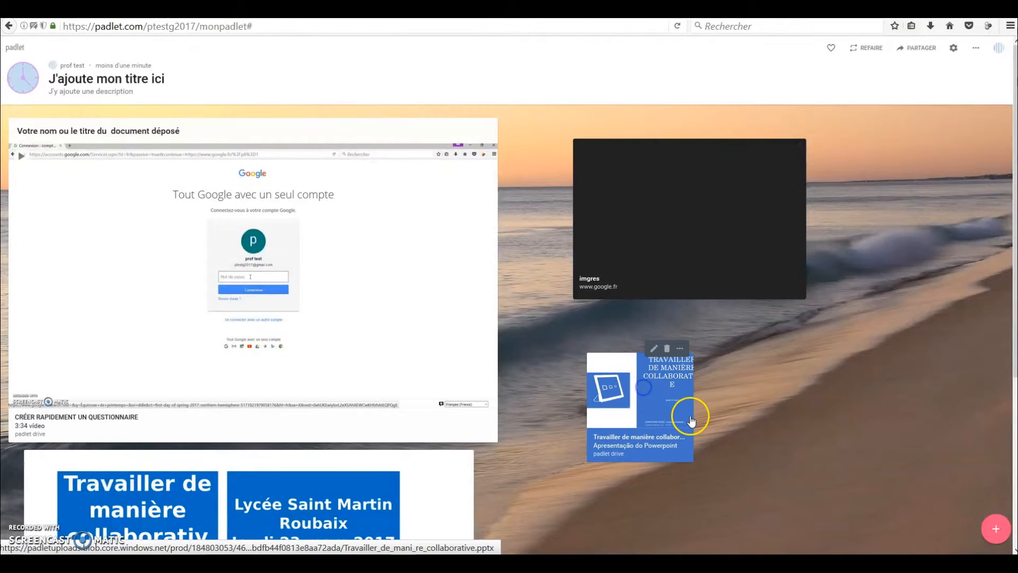
drag(693, 418, 986, 482)
scroll(591, 323, down, 4)
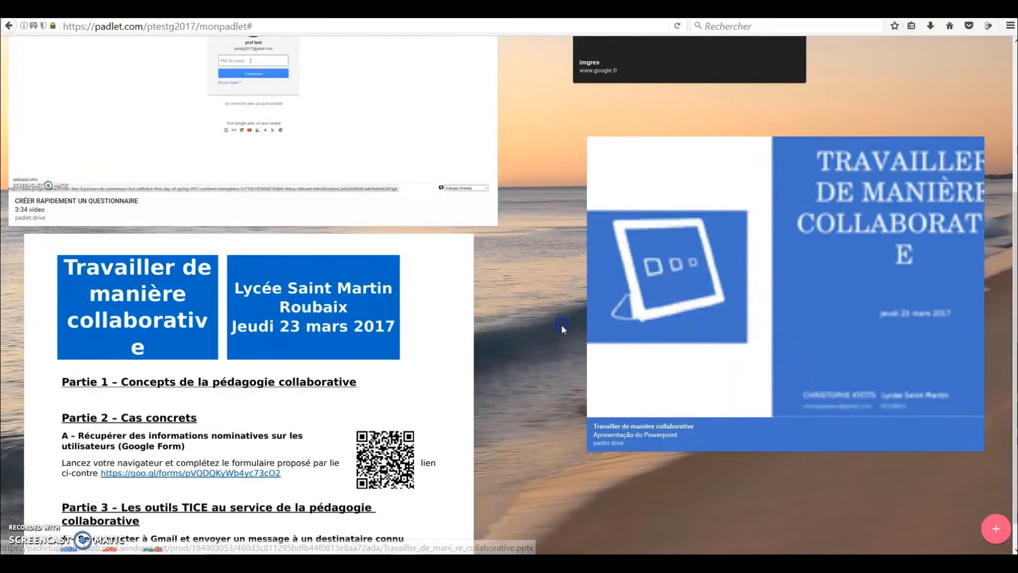
Step: Open the Word document post, read through its two pages and close the viewer
click(254, 388)
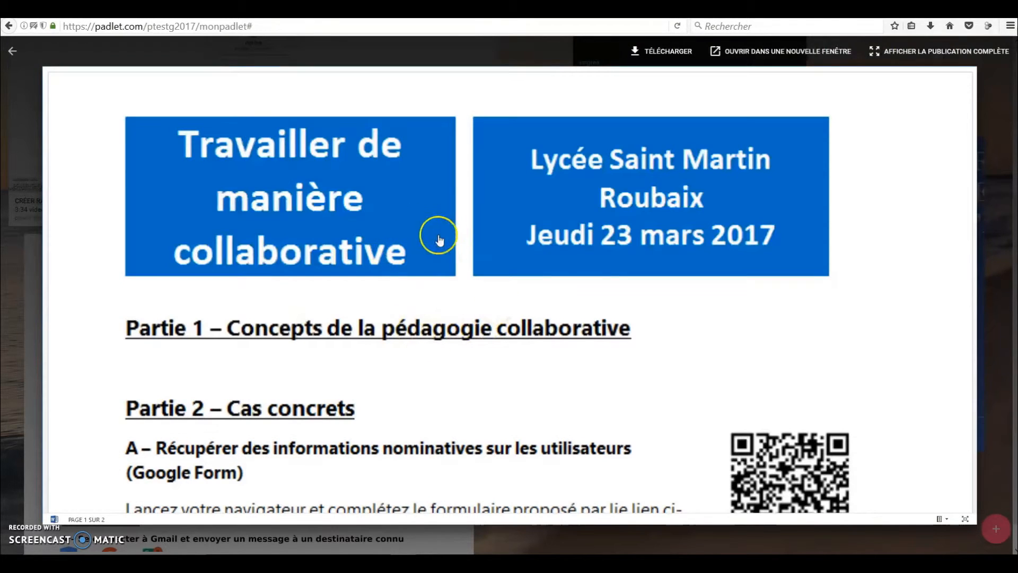
scroll(495, 239, down, 3)
scroll(496, 238, down, 15)
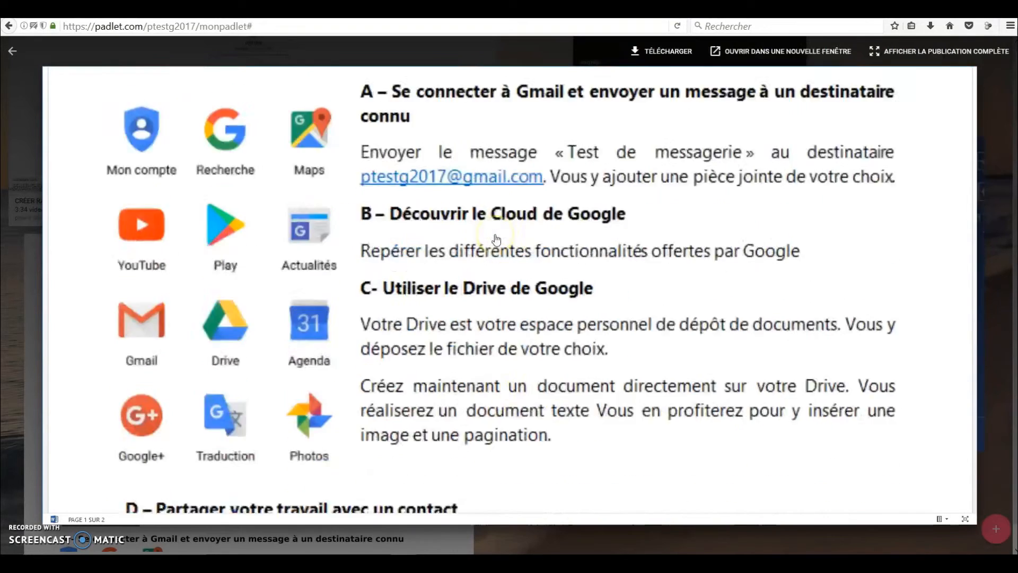
scroll(496, 240, down, 3)
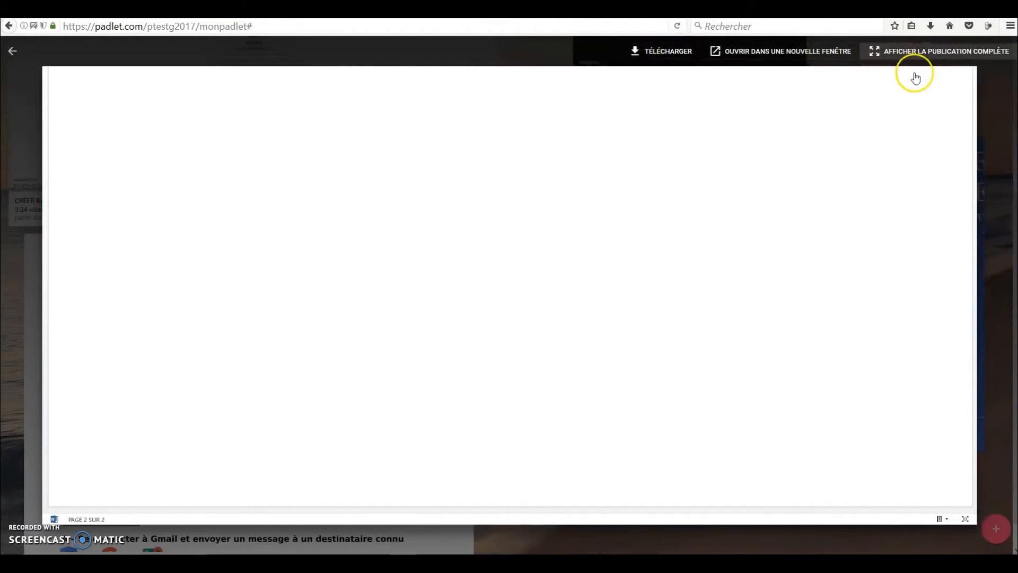
click(993, 135)
Step: Open the PowerPoint post, browse its slides up to slide 7 and close the viewer
click(695, 287)
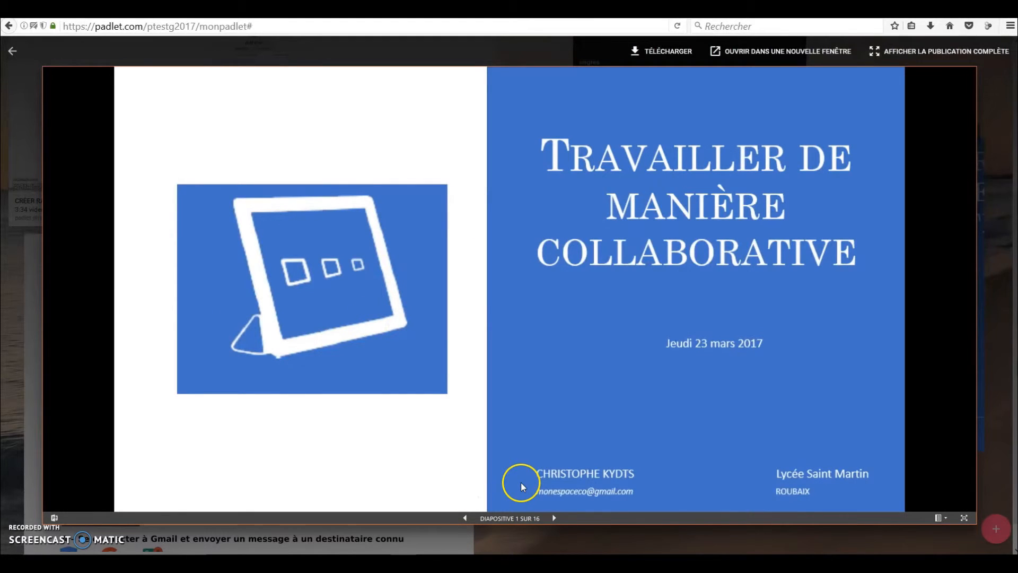
click(555, 519)
click(554, 519)
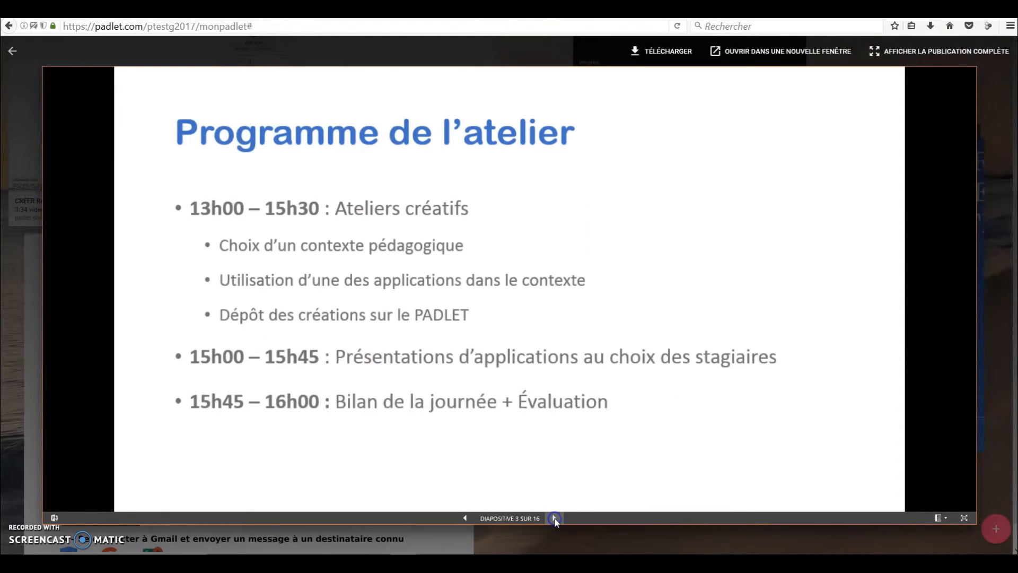
click(554, 519)
click(555, 518)
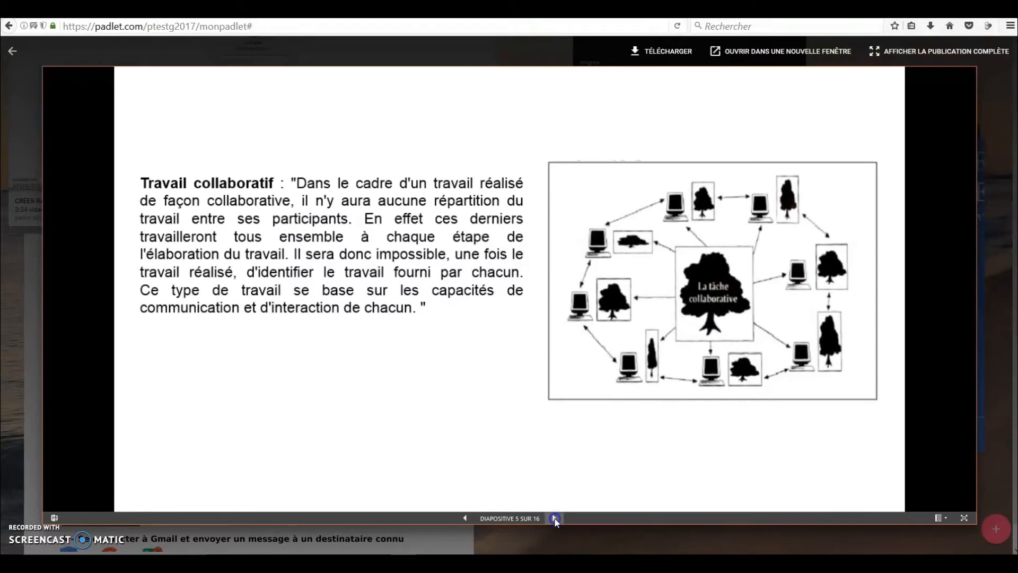
click(555, 518)
click(554, 518)
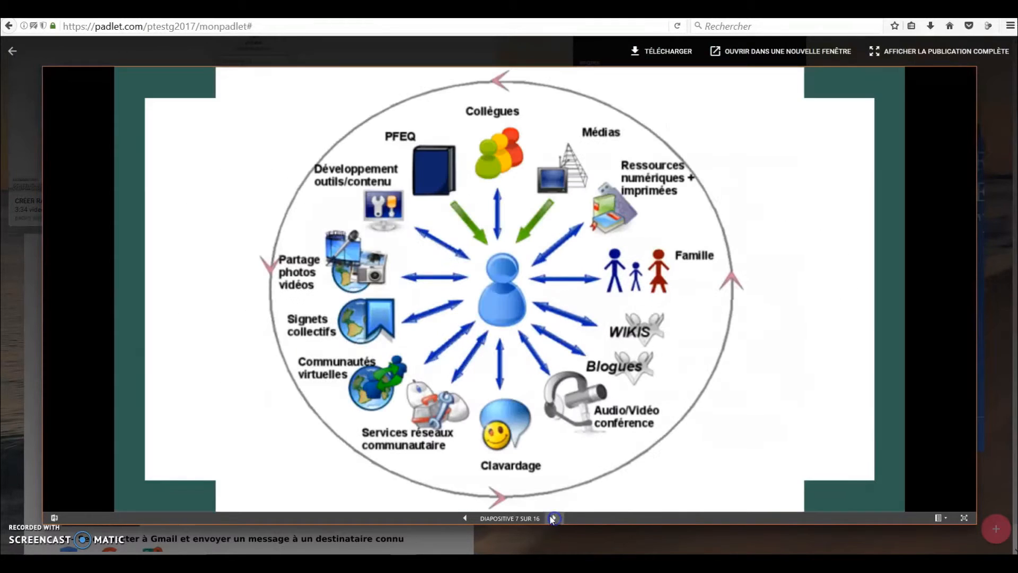
click(1002, 203)
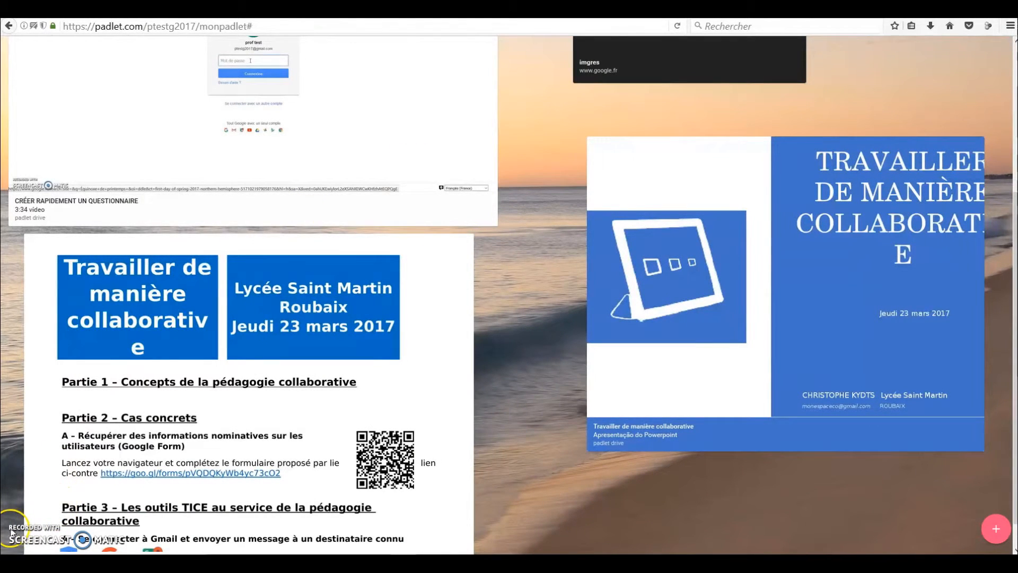
Step: Copy the padlet's full web address from the browser
scroll(509, 286, up, 5)
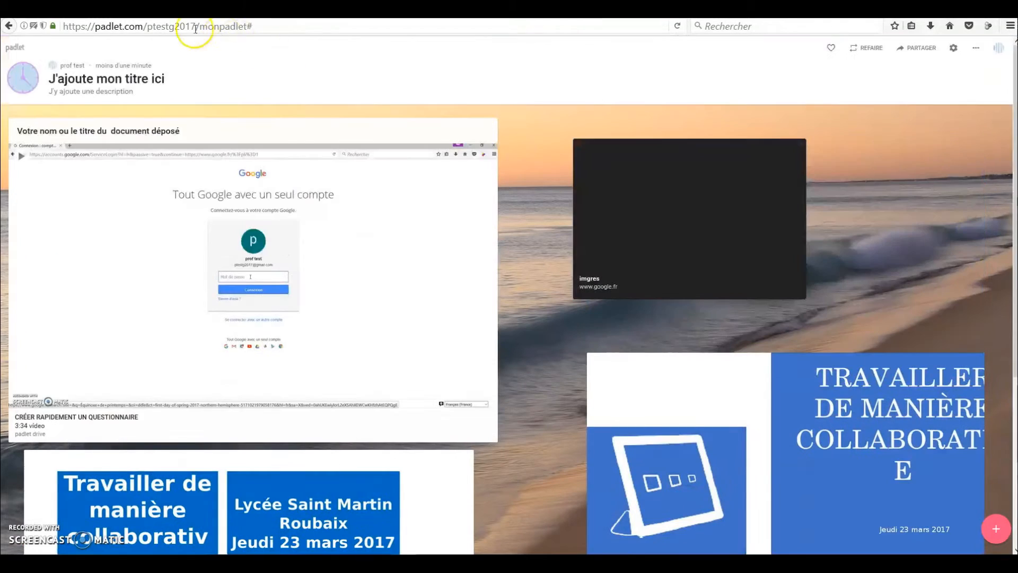
click(165, 27)
key(ctrl+c)
right_click(180, 25)
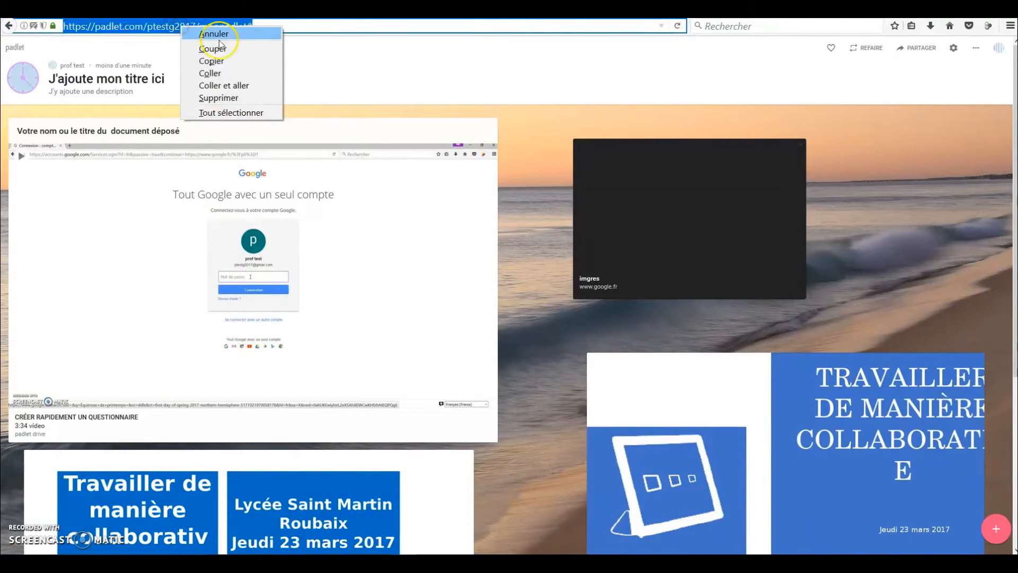
click(229, 62)
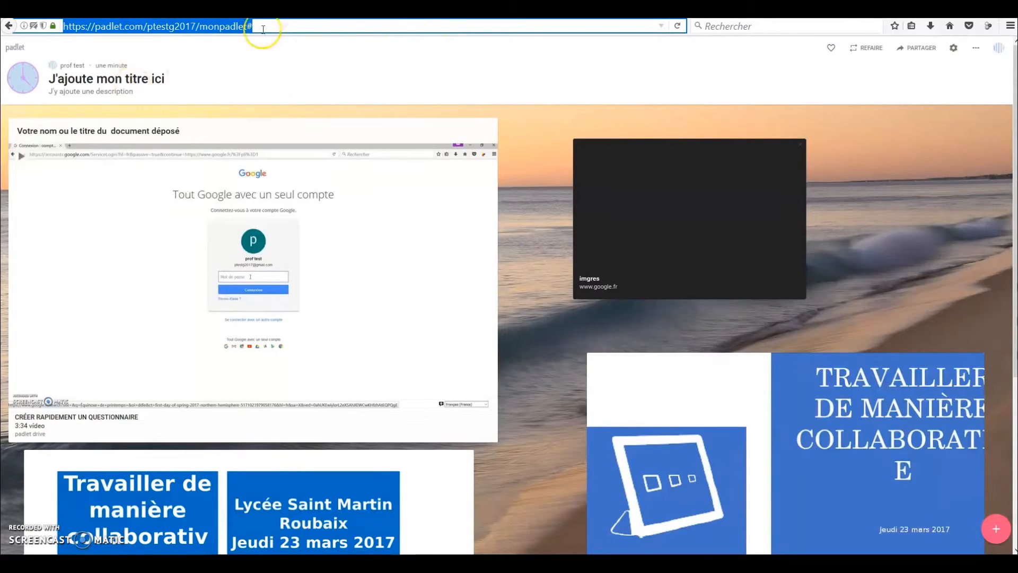
Step: Switch to Google, check the signed-in account, open Gmail and start a new message, dismissing the Mailtrack offer
click(161, 10)
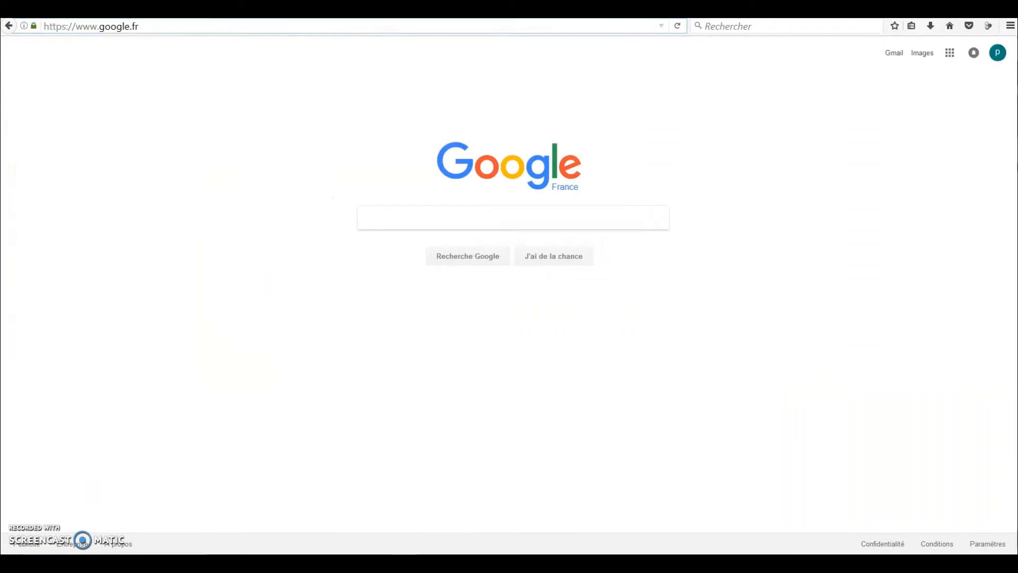
click(998, 54)
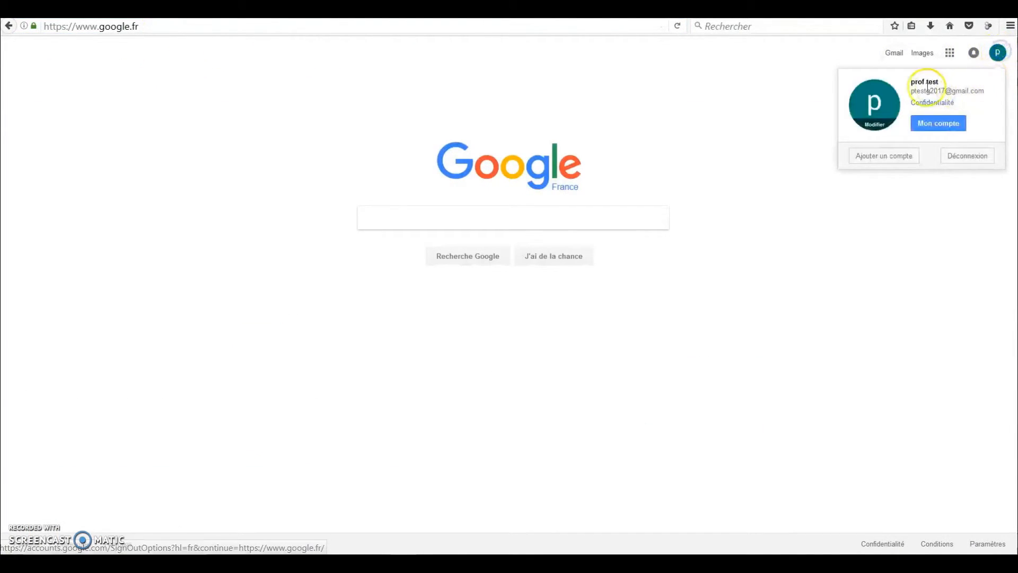
click(894, 53)
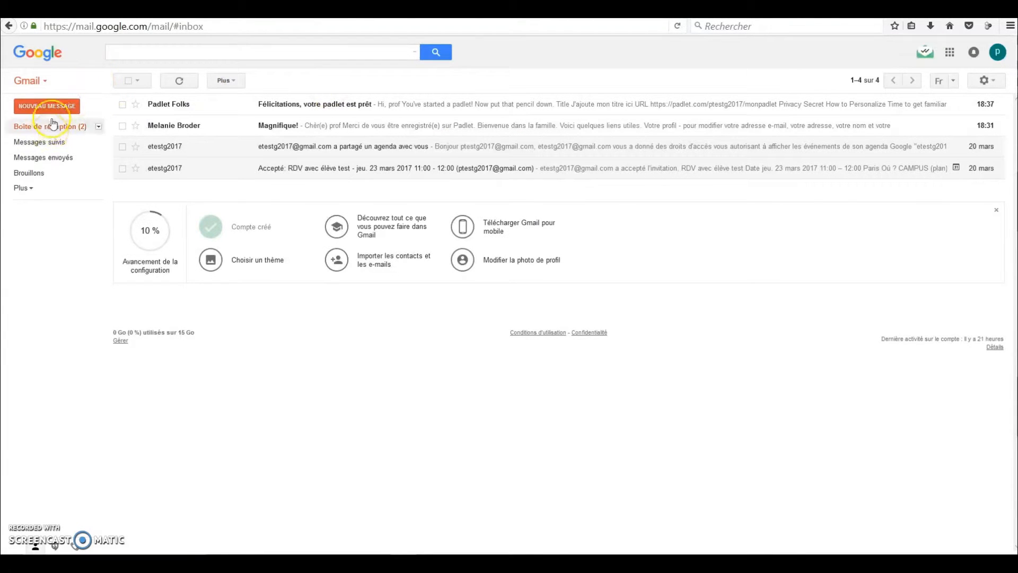
click(47, 106)
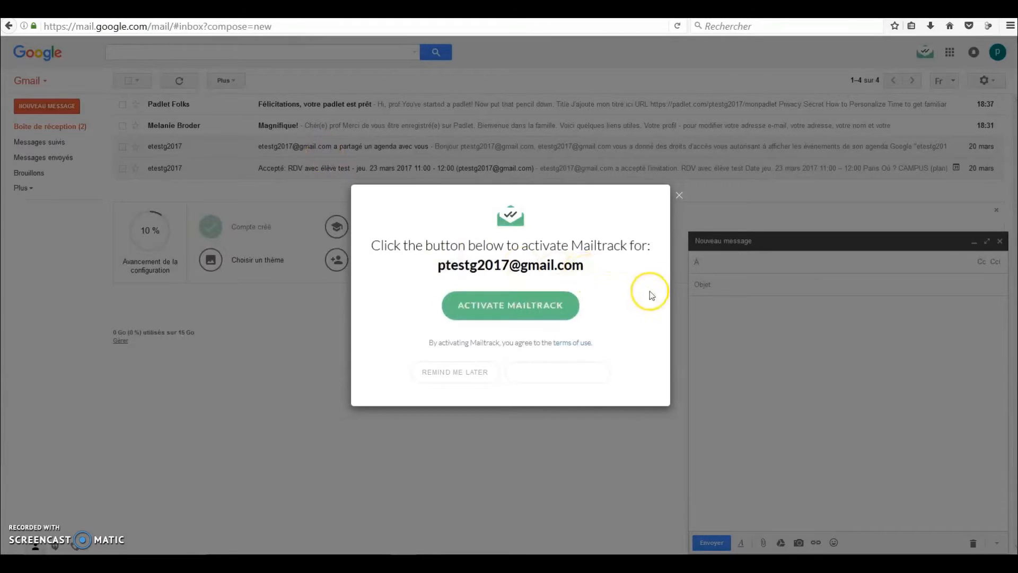
click(679, 196)
Step: Enter the student's e-mail as recipient, the subject "LIen vers le padlet" and the text "voici le lien du padlet", followed by the copied address
click(730, 260)
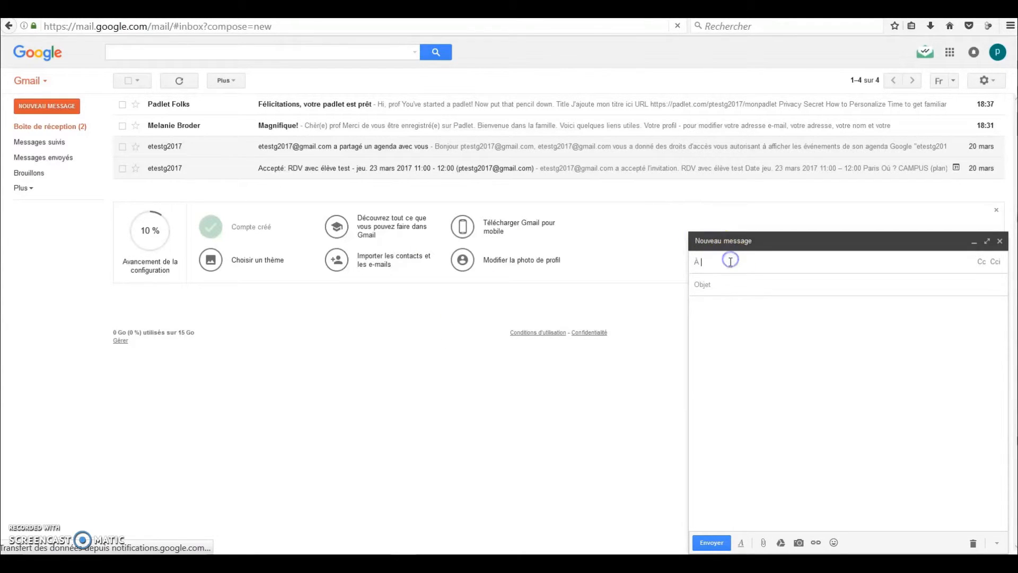
text(etest)
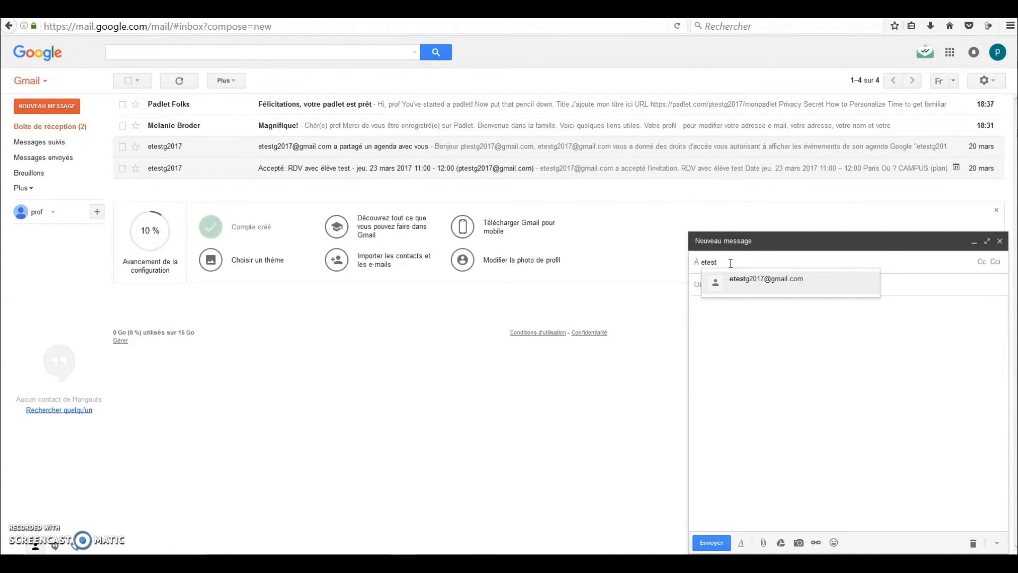
click(766, 279)
click(756, 289)
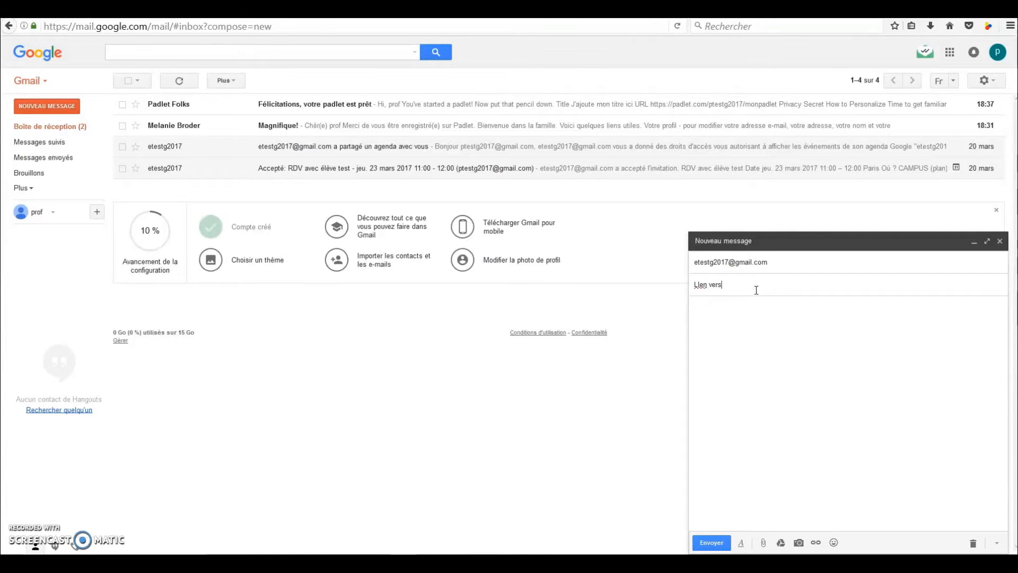
click(747, 326)
text(voici le lien du padlet)
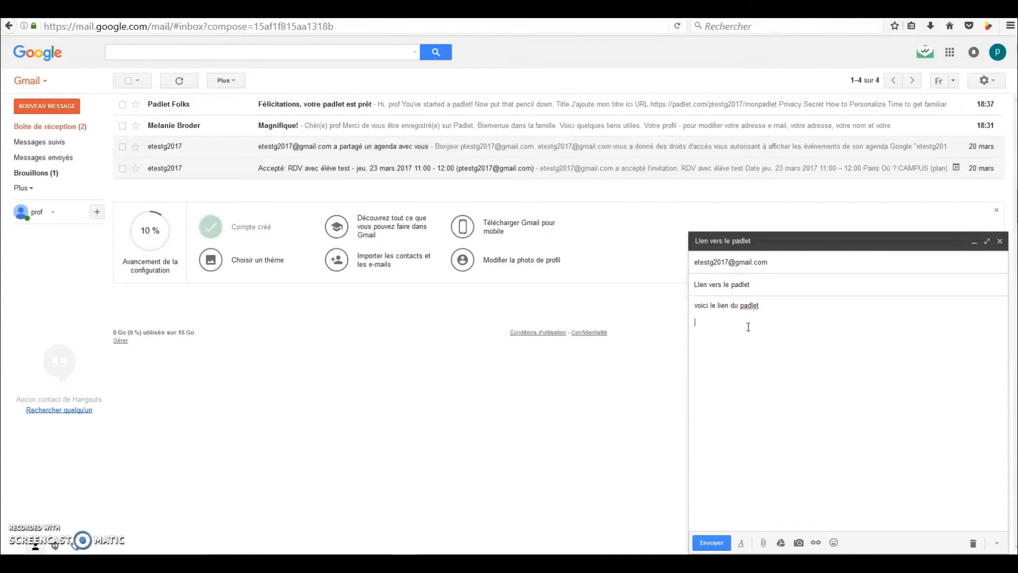
right_click(747, 326)
click(783, 378)
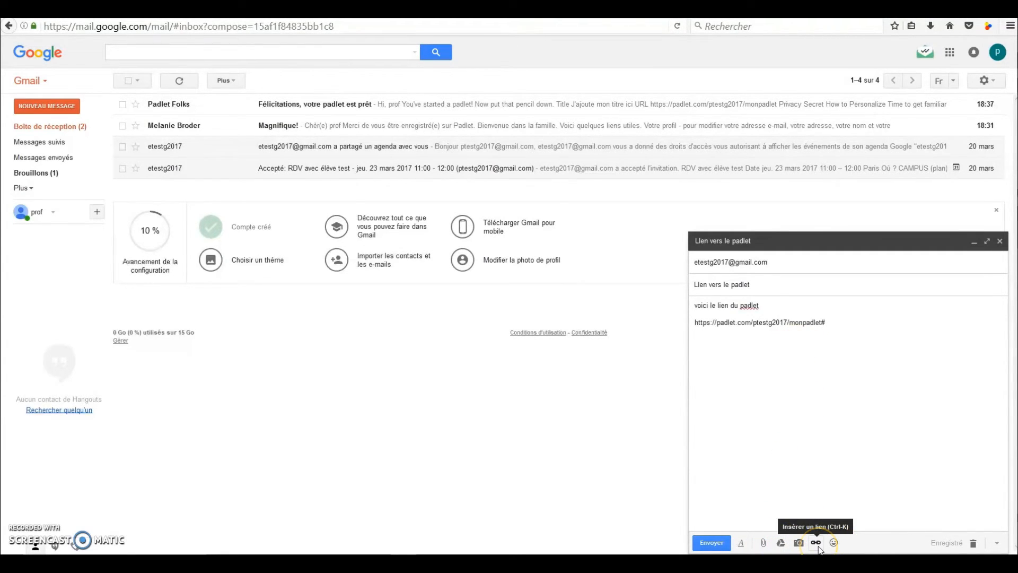
Step: Replace the plain-text padlet address in the message with a web link to the same address and send the message
drag(826, 322, 685, 326)
key(ctrl+c)
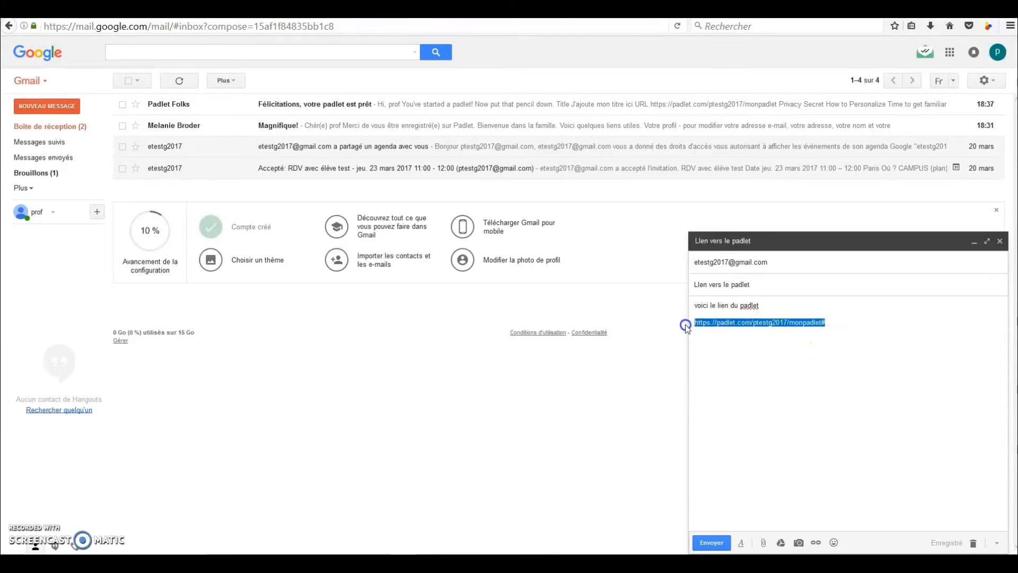
right_click(745, 325)
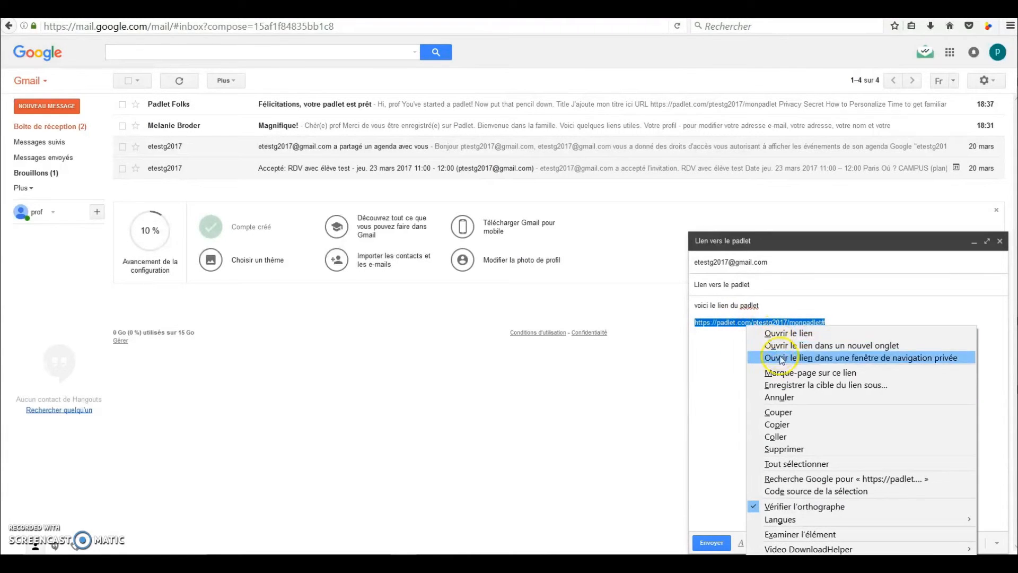
click(778, 412)
click(816, 542)
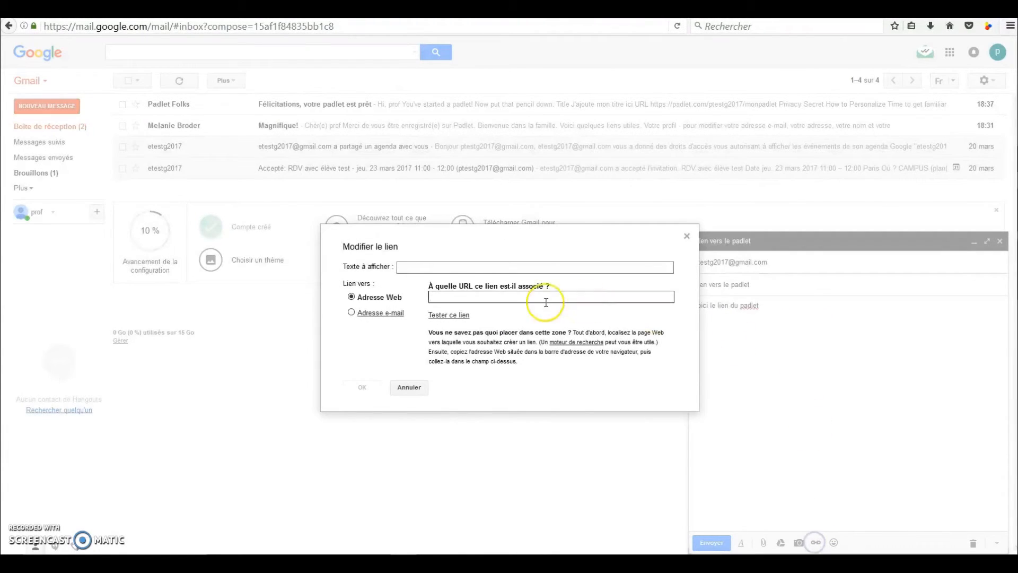
key(ctrl+v)
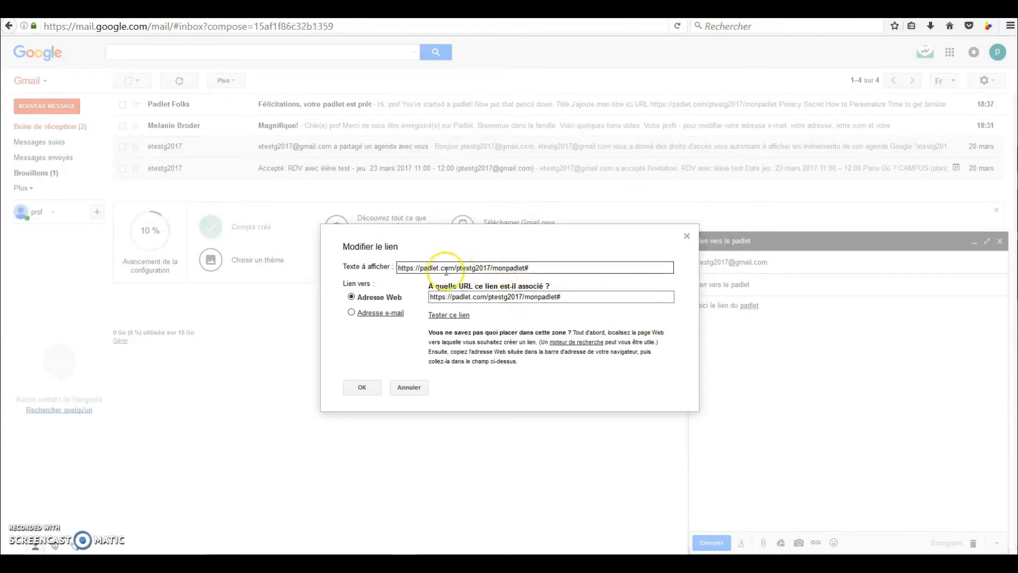
click(363, 388)
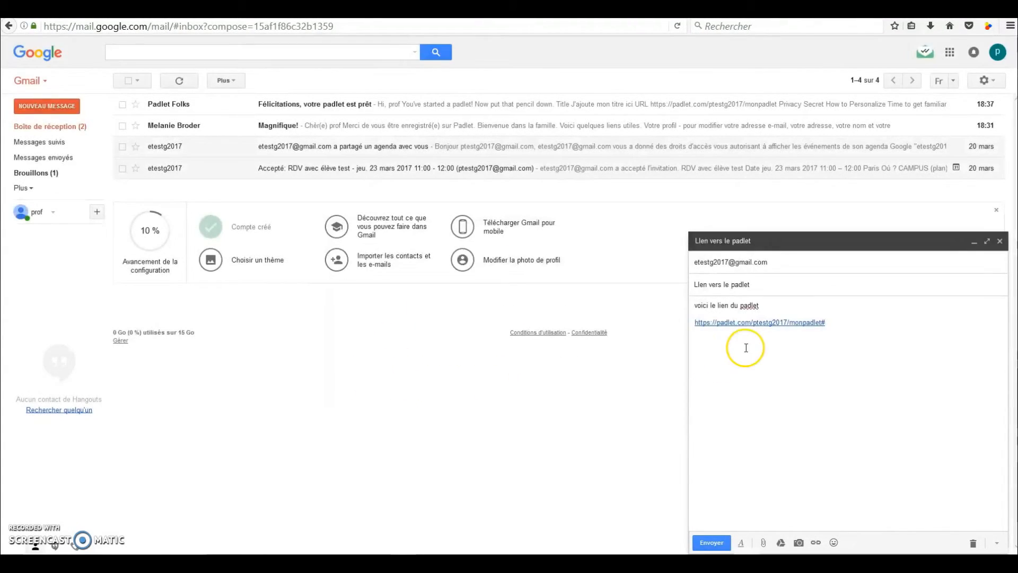
click(711, 541)
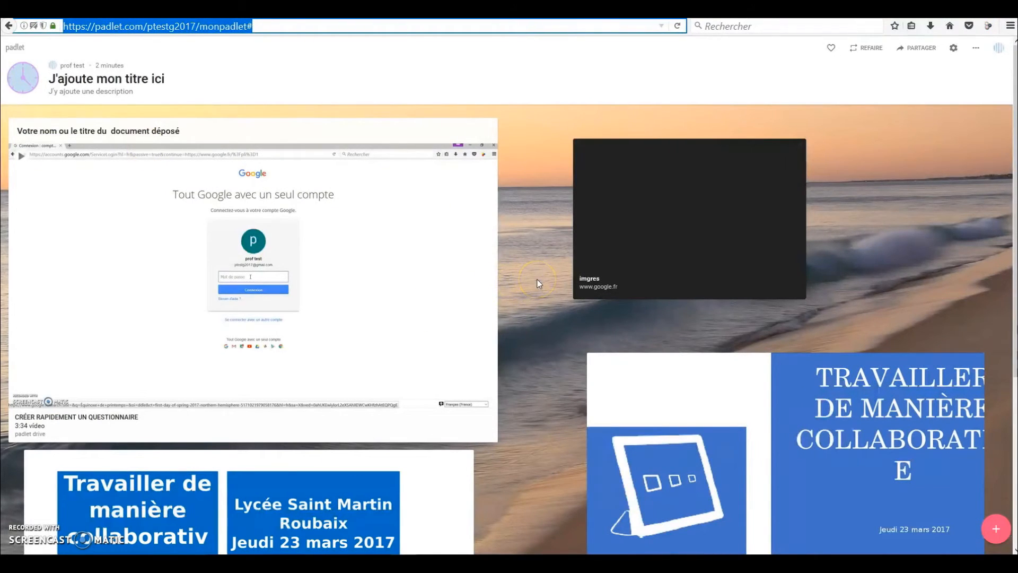
Step: Return to the padlet, open its Modifier settings and preview the posts in the grille layout
click(976, 48)
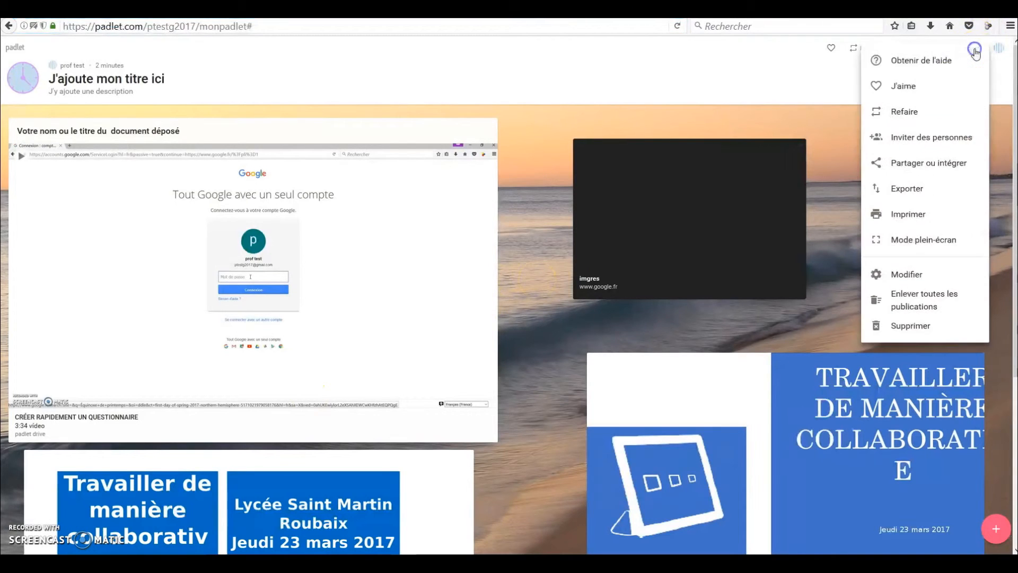
click(919, 271)
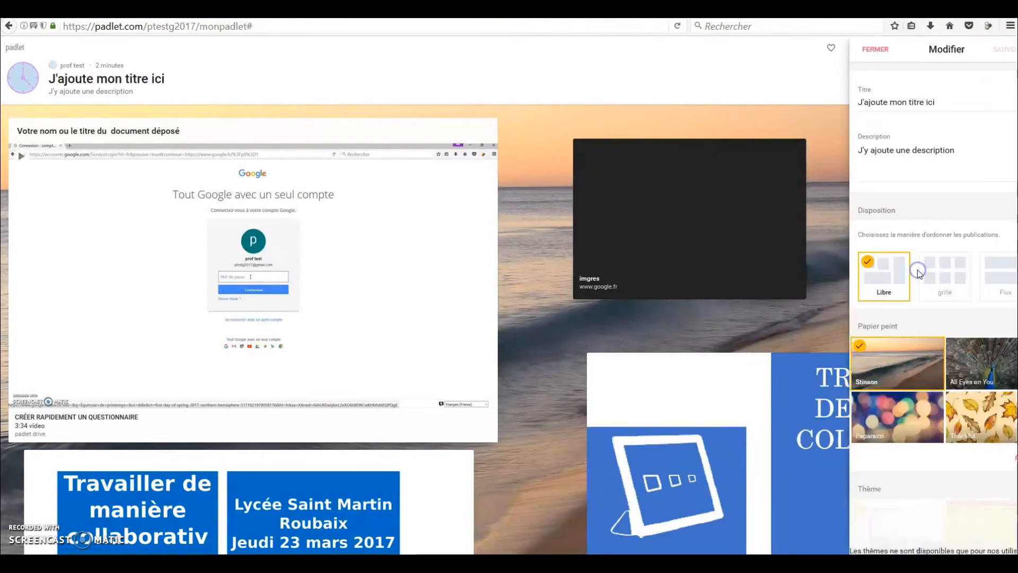
click(919, 273)
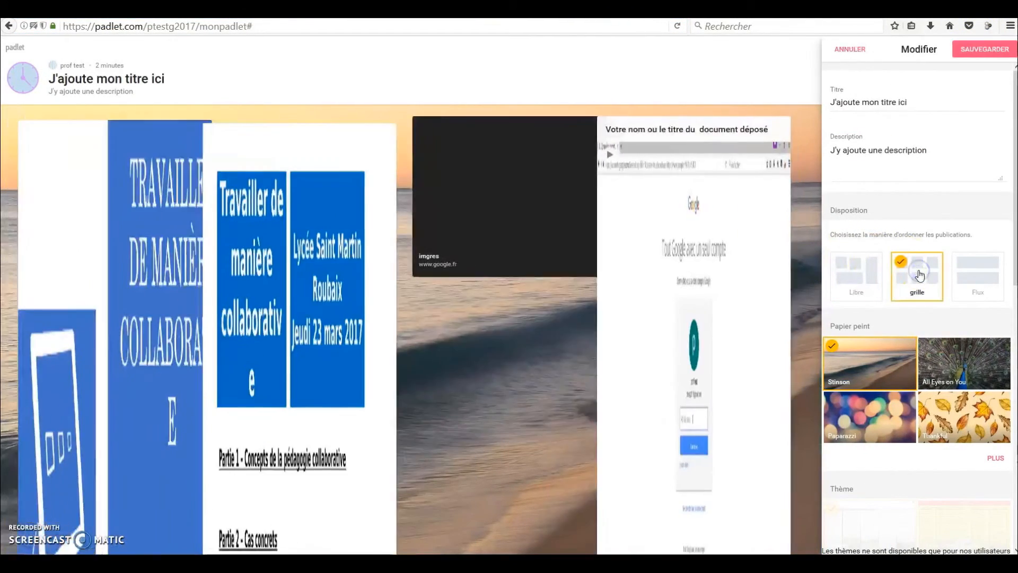
scroll(749, 258, down, 5)
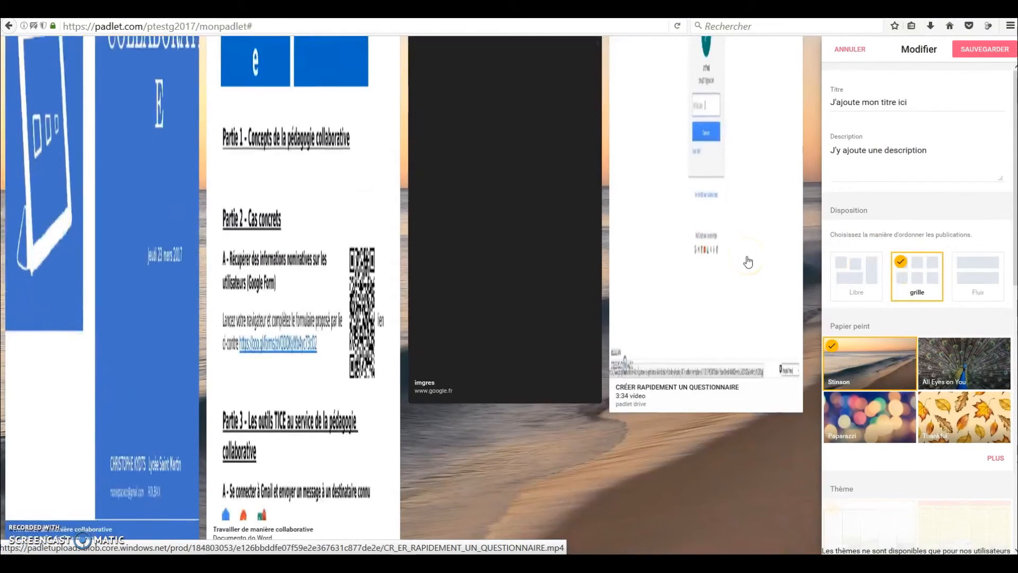
scroll(748, 261, up, 5)
Step: Change the padlet's layout to Flux and look through the rearranged posts
click(968, 273)
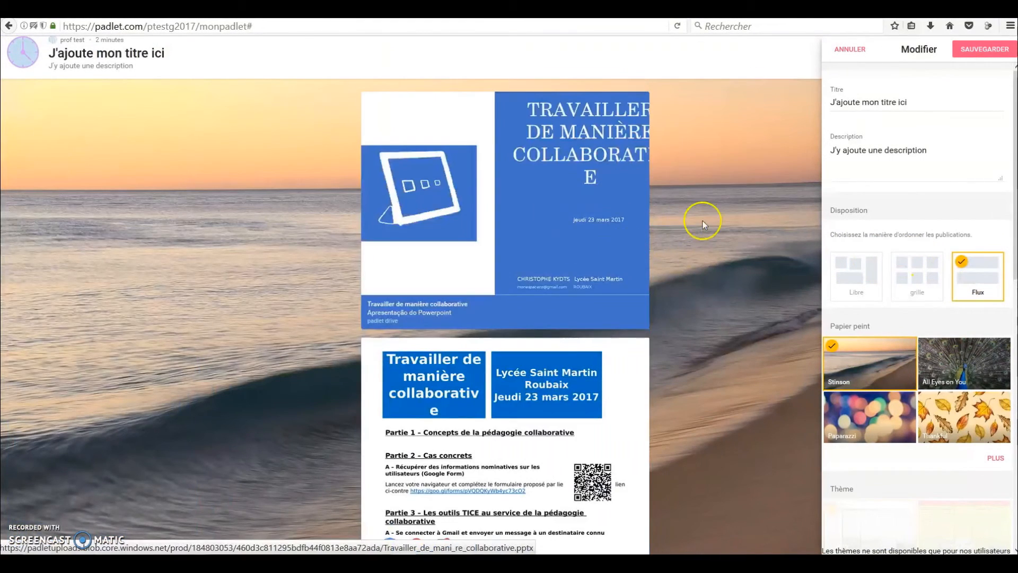
scroll(708, 218, down, 8)
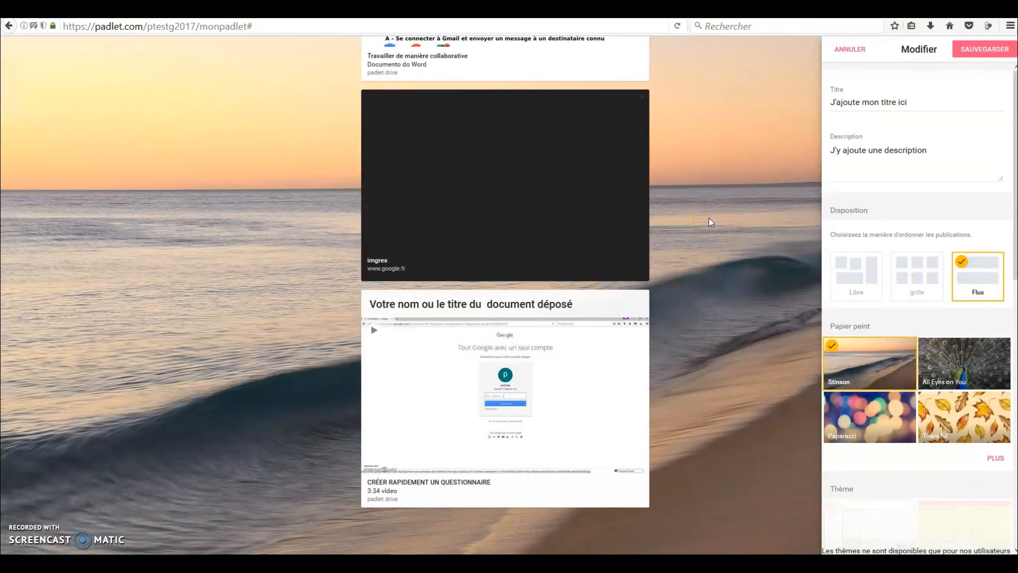
scroll(708, 218, up, 8)
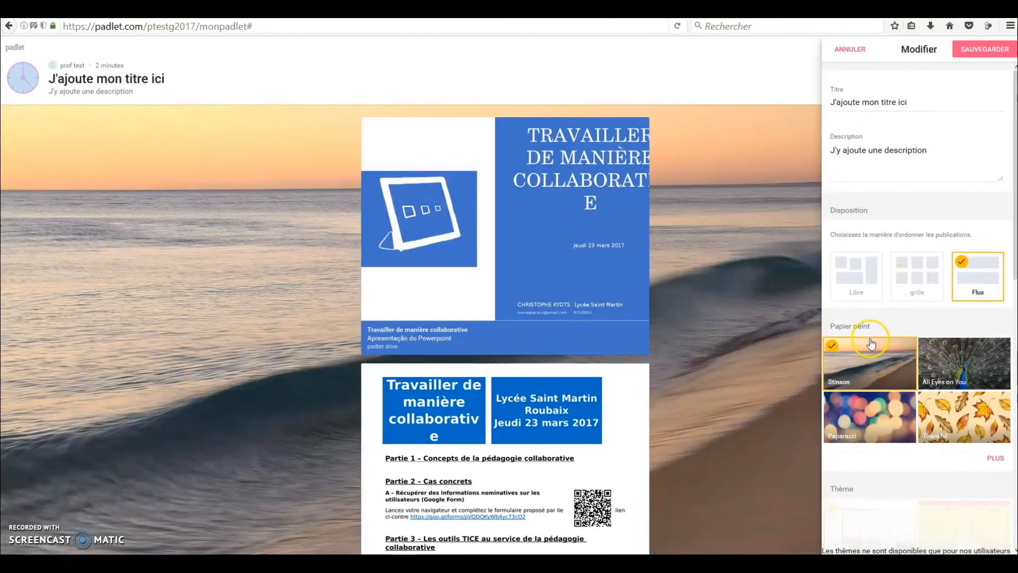
Step: Preview the posts in the Libre layout and switch the padlet back to Flux
click(873, 275)
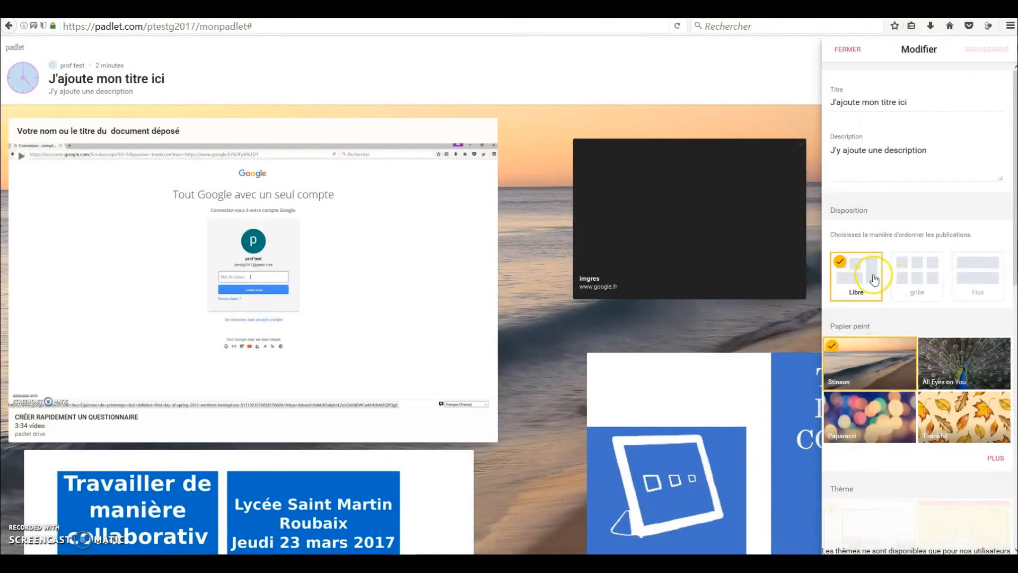
click(982, 277)
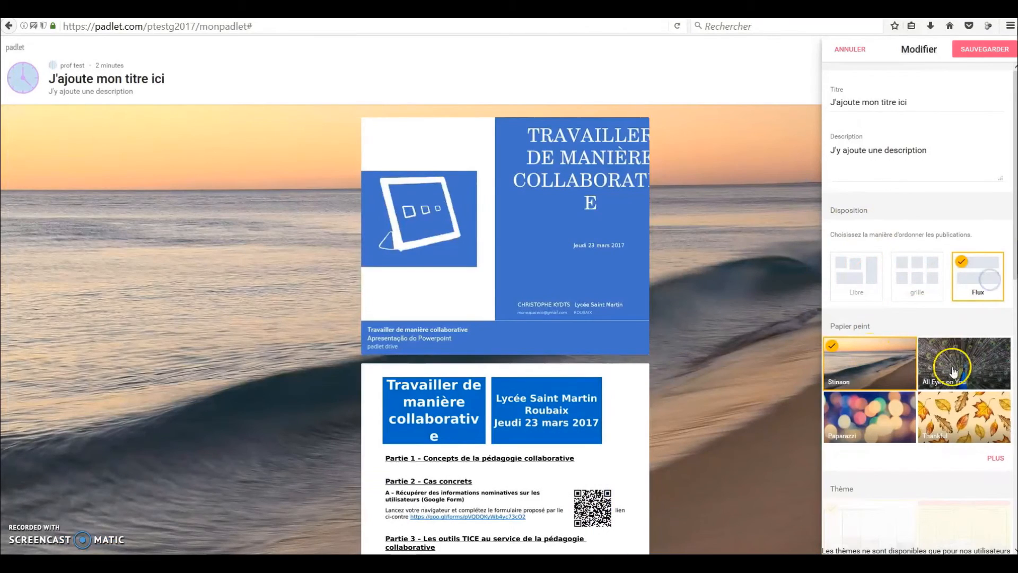
Step: Apply the Thankful autumn-leaf wallpaper to the padlet and choose the Christmas tree as its icon
click(962, 417)
scroll(923, 384, down, 5)
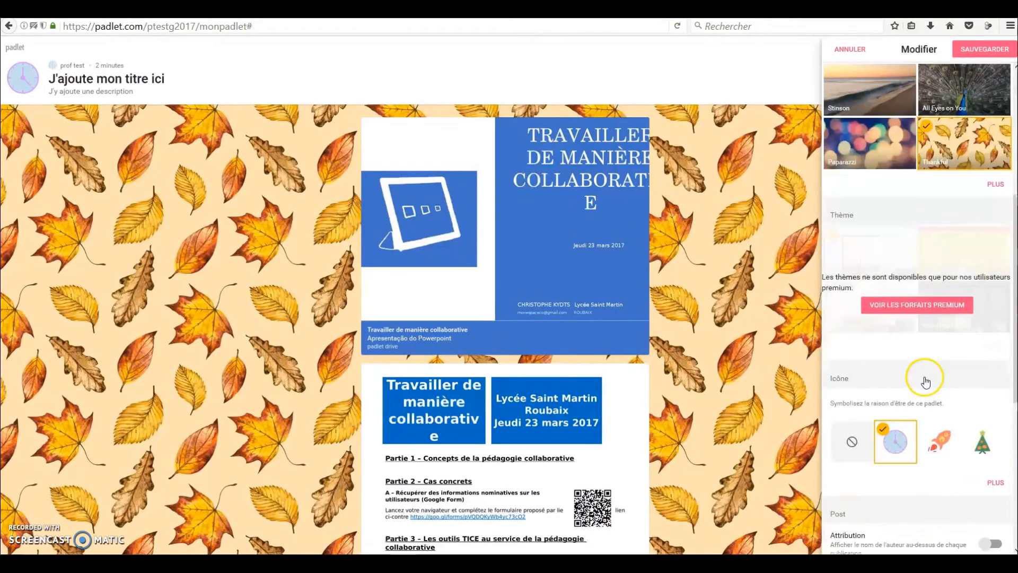
scroll(925, 377, down, 5)
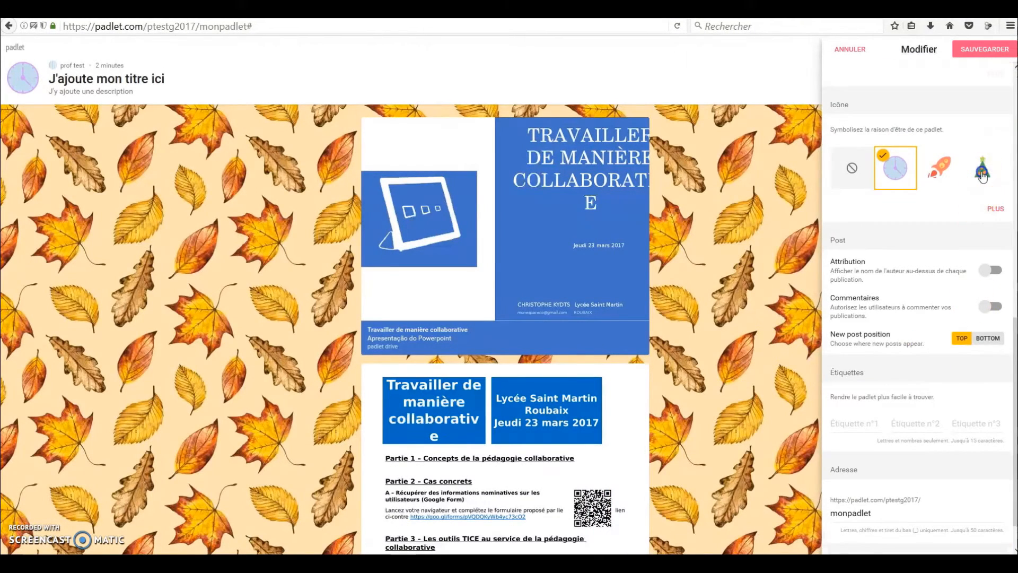
click(982, 176)
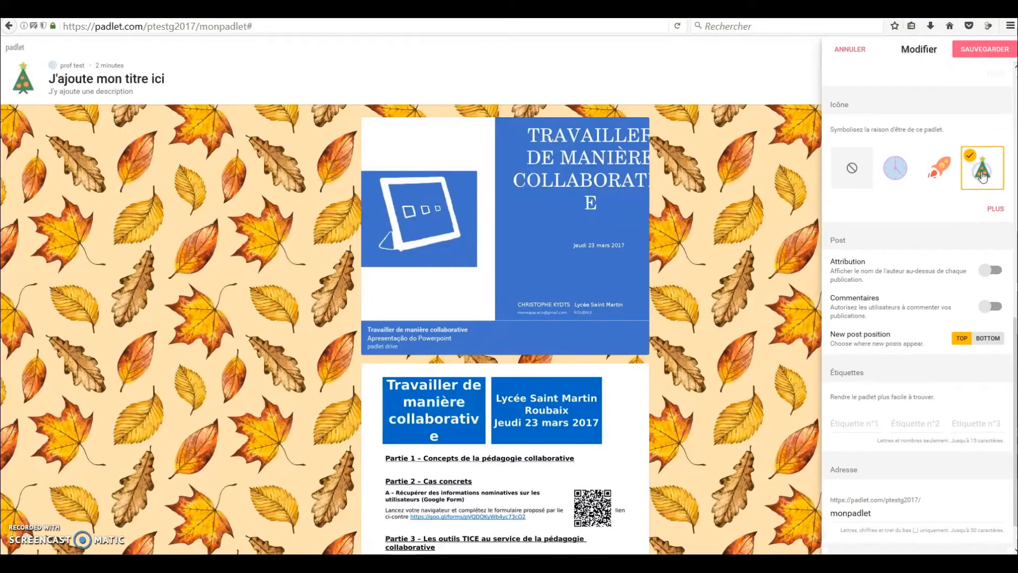
Step: Preview the author's name above each post with Attribution and turn the option back off
click(990, 270)
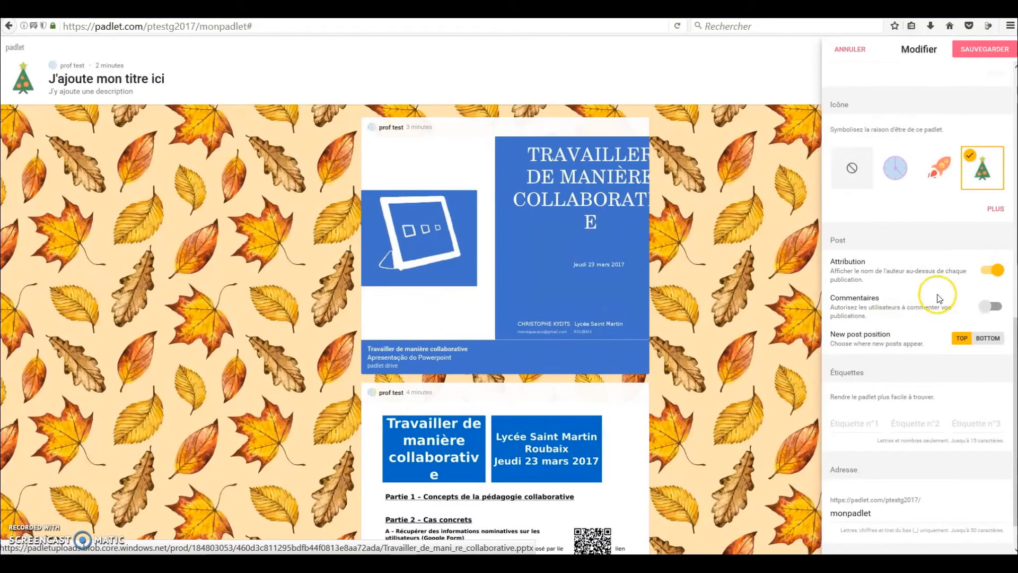
click(990, 270)
Step: Change the ending of the padlet's address to monpadlet2 and save the modified settings
scroll(922, 291, down, 1)
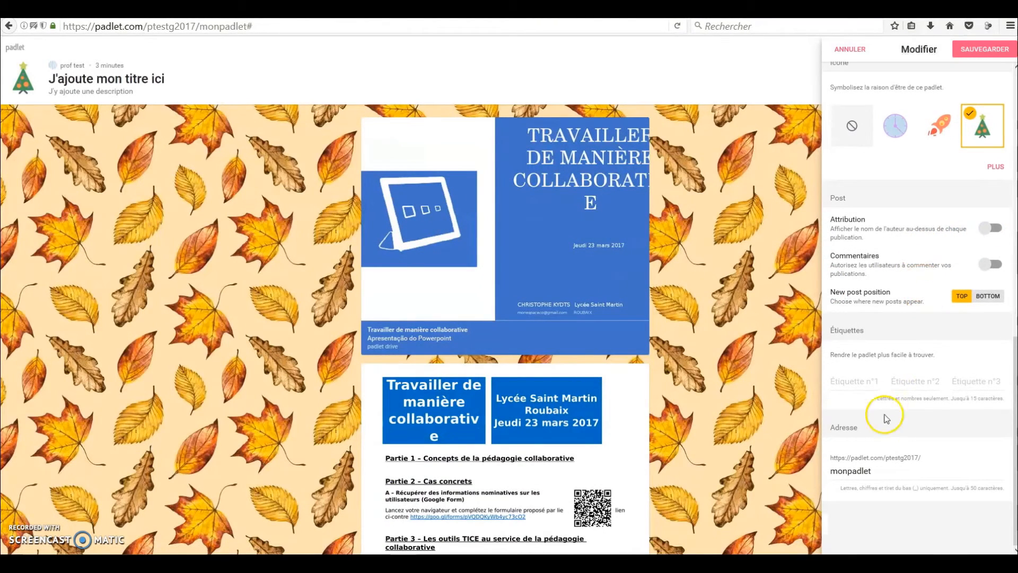
drag(876, 471, 826, 475)
click(878, 470)
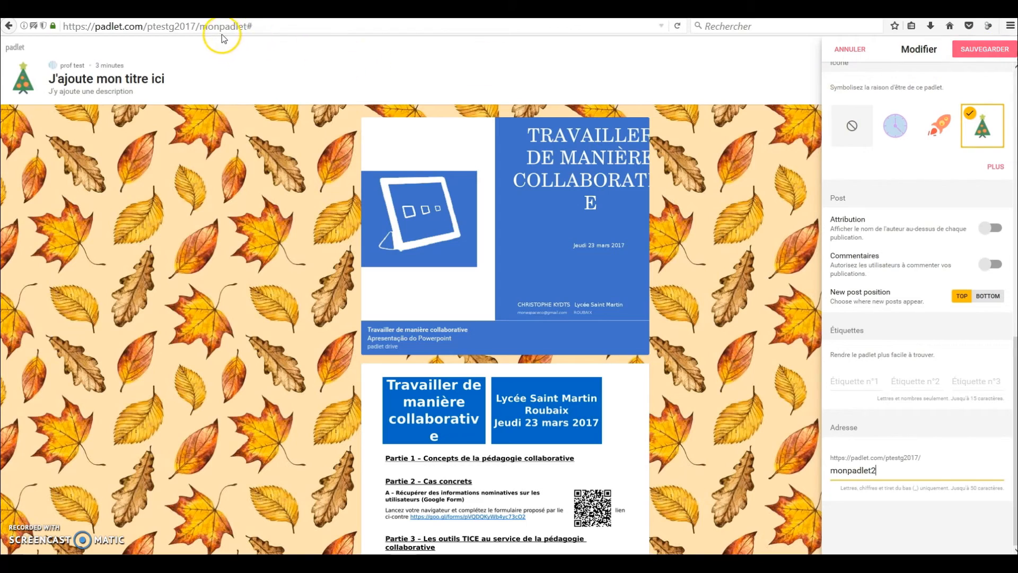
click(975, 47)
Step: Check the padlet's address in the browser, close the settings and look through the posts on the customized padlet
click(257, 25)
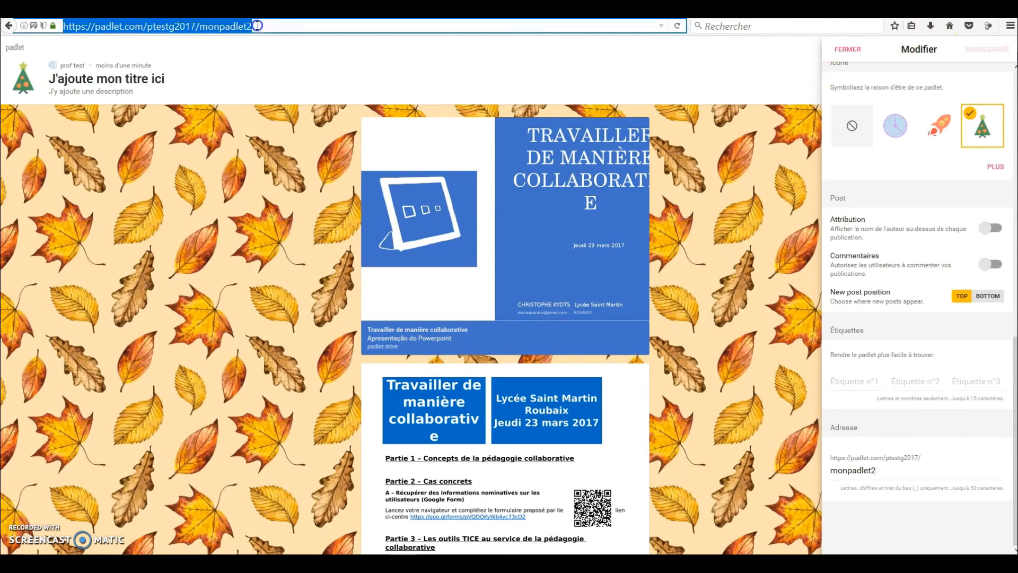
click(698, 194)
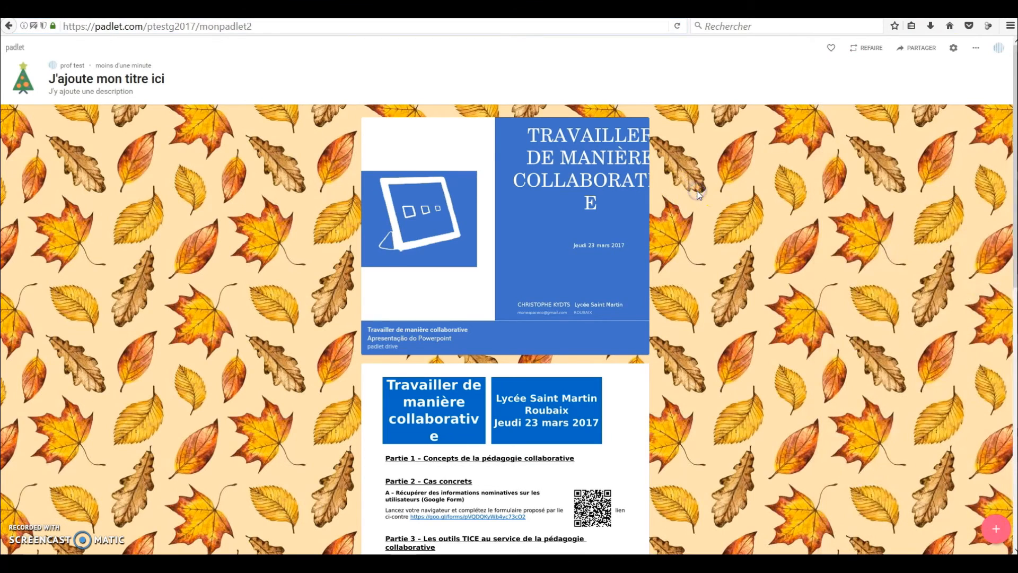
scroll(766, 227, down, 5)
scroll(639, 258, up, 4)
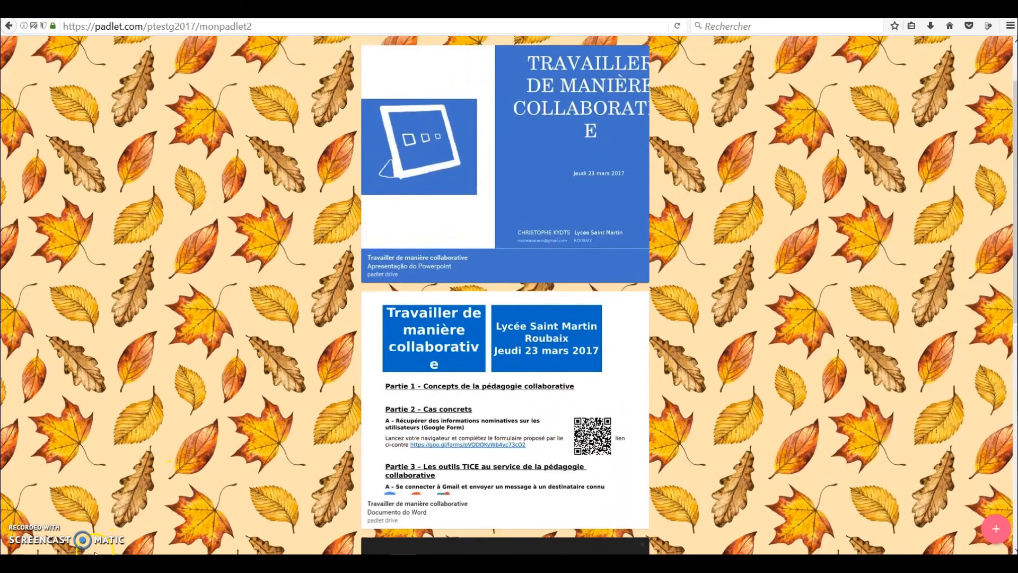